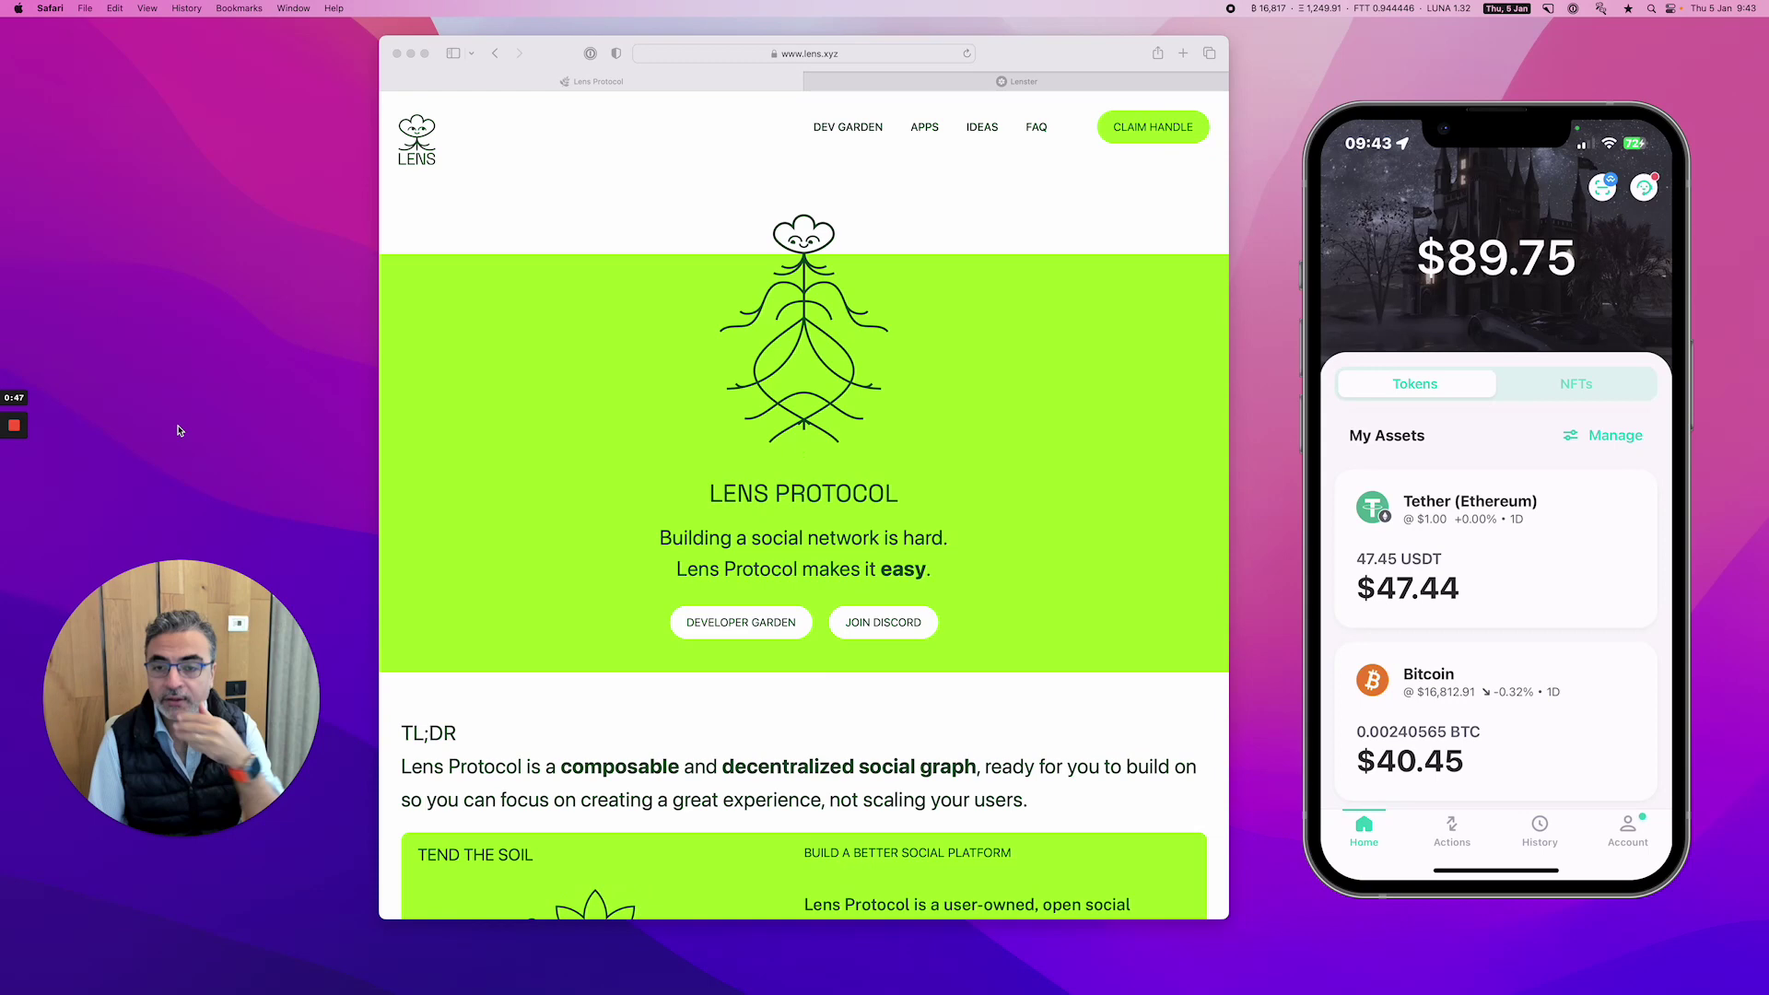
Glance at the Lenster tab, then return to the Lens Protocol home page
{"action": "left_click", "coordinate": [1009, 83]}
{"action": "left_click", "coordinate": [663, 83]}
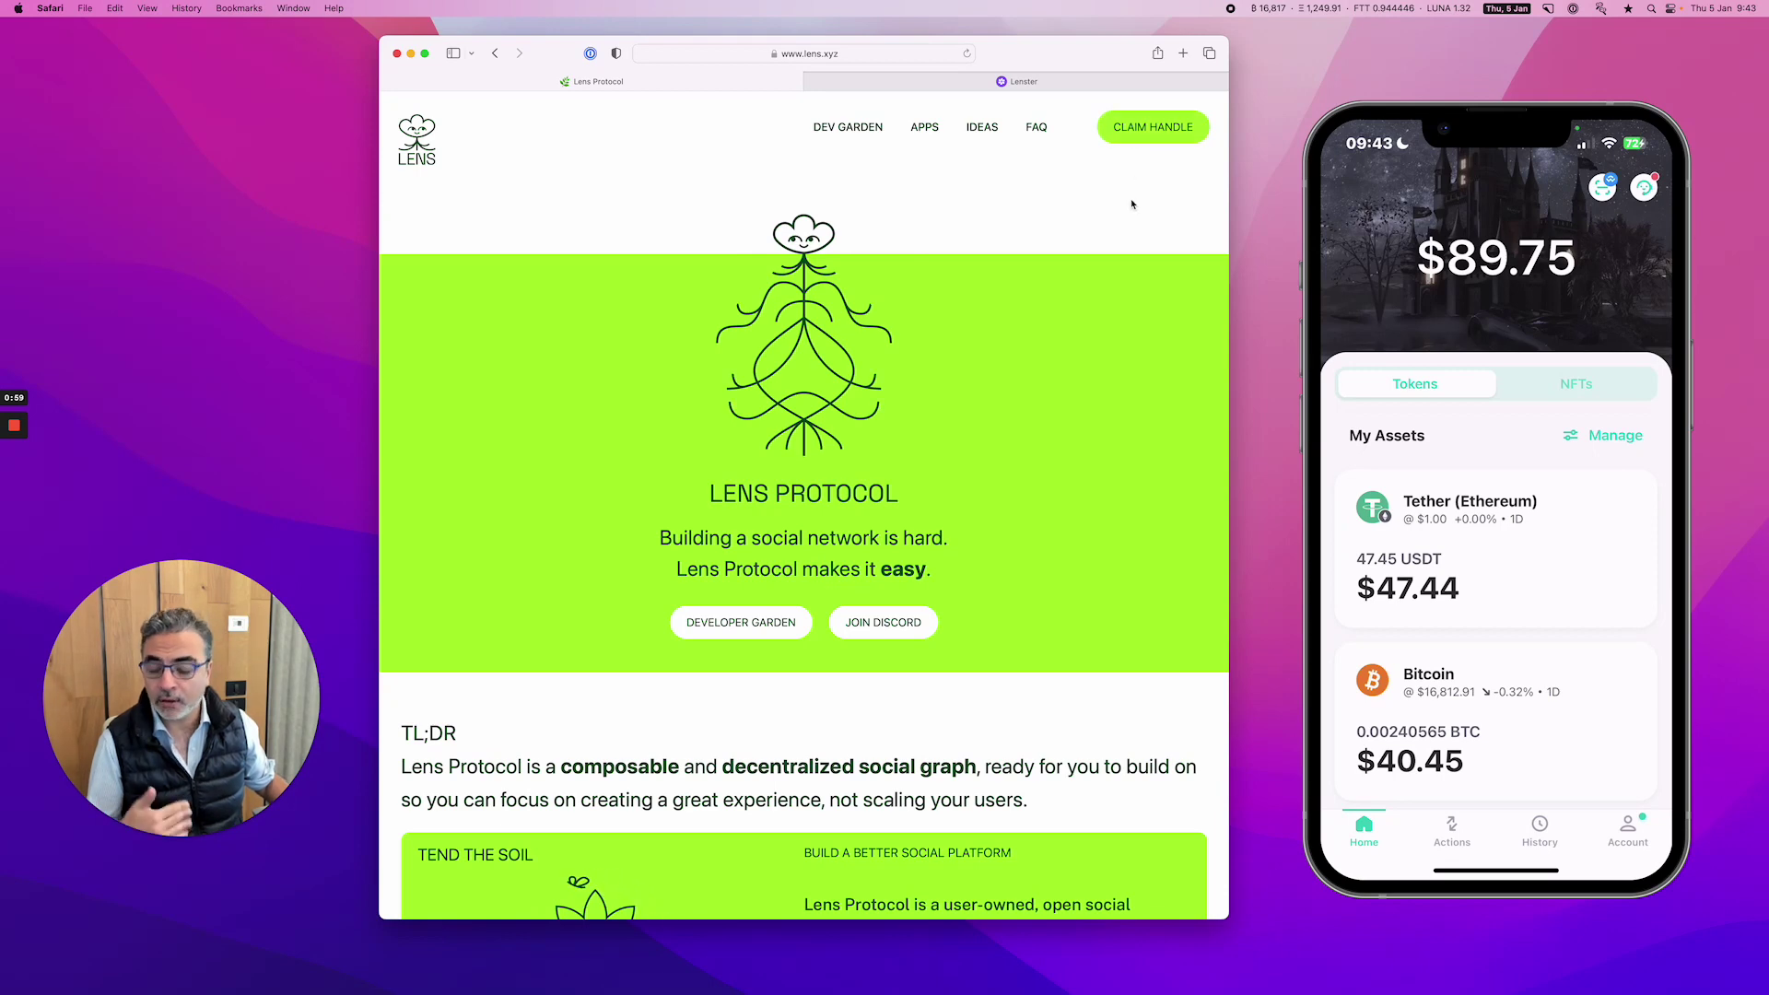
Launch the handle-claiming app at claim.lens.xyz from the Lens home page
{"action": "left_click", "coordinate": [1147, 141]}
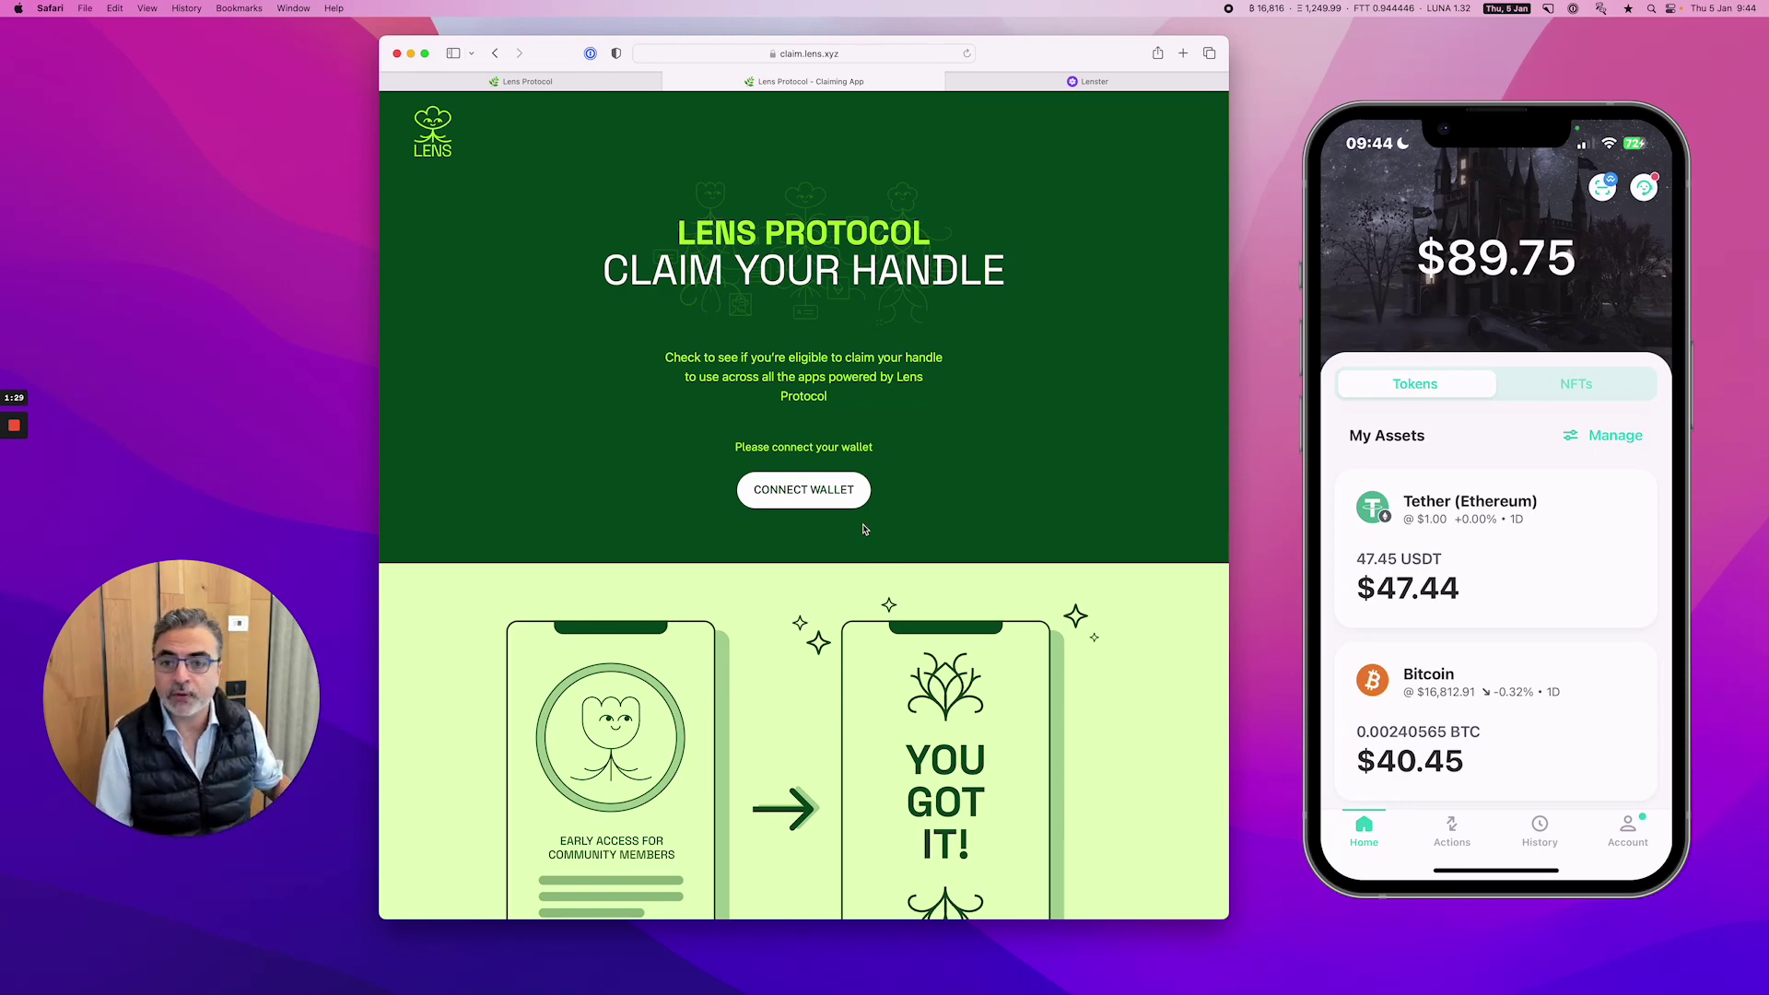
Connect the phone wallet to the claim app through WalletConnect
{"action": "left_click", "coordinate": [805, 502]}
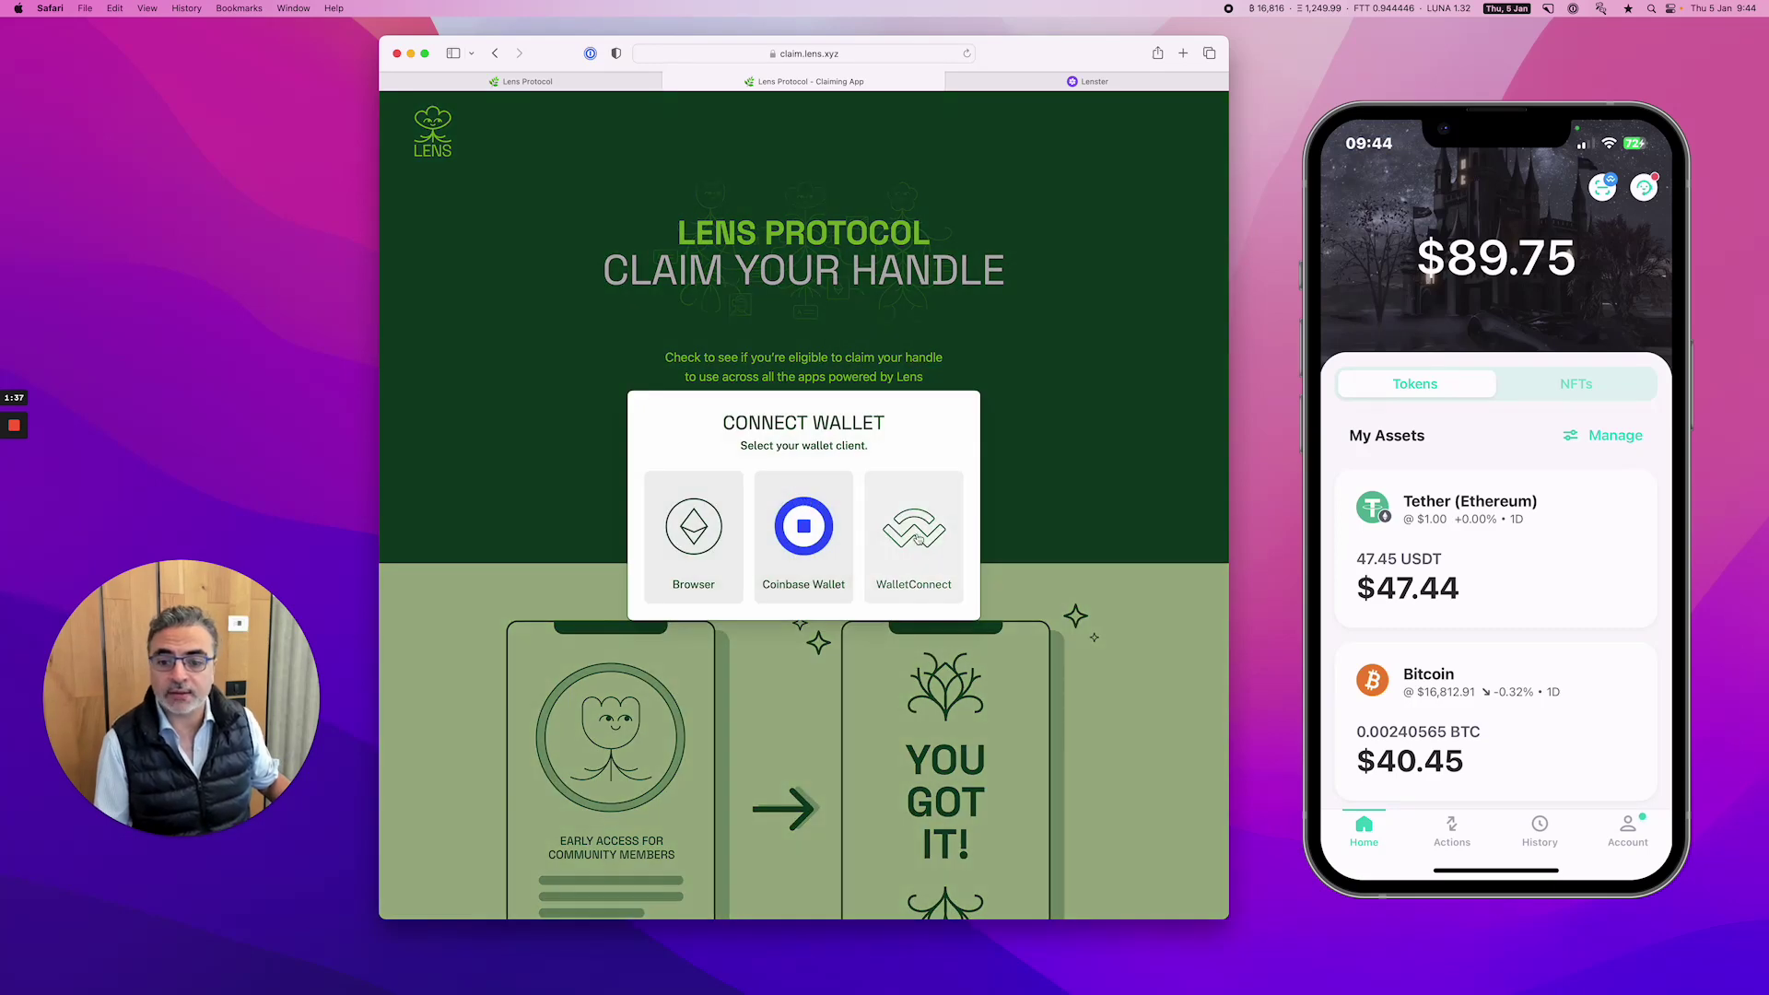
{"action": "left_click", "coordinate": [935, 540]}
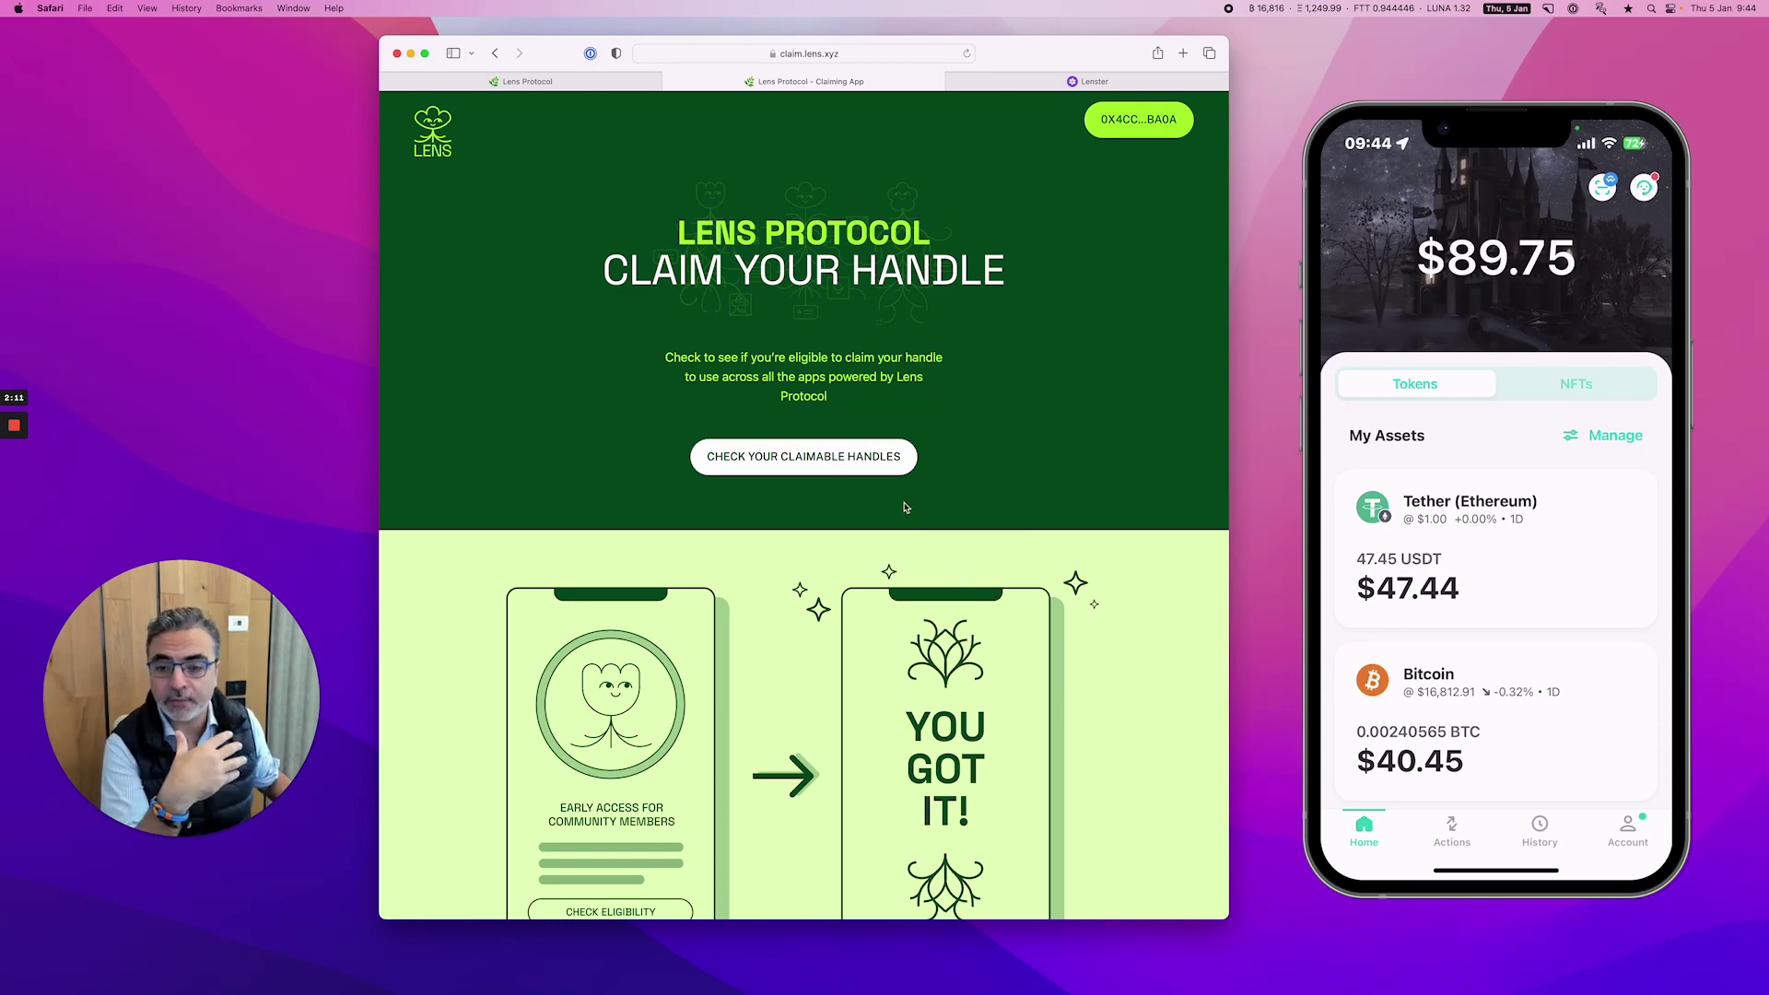
Check the wallet's claimable handles, then enter and submit the desired handle
{"action": "left_click", "coordinate": [874, 468]}
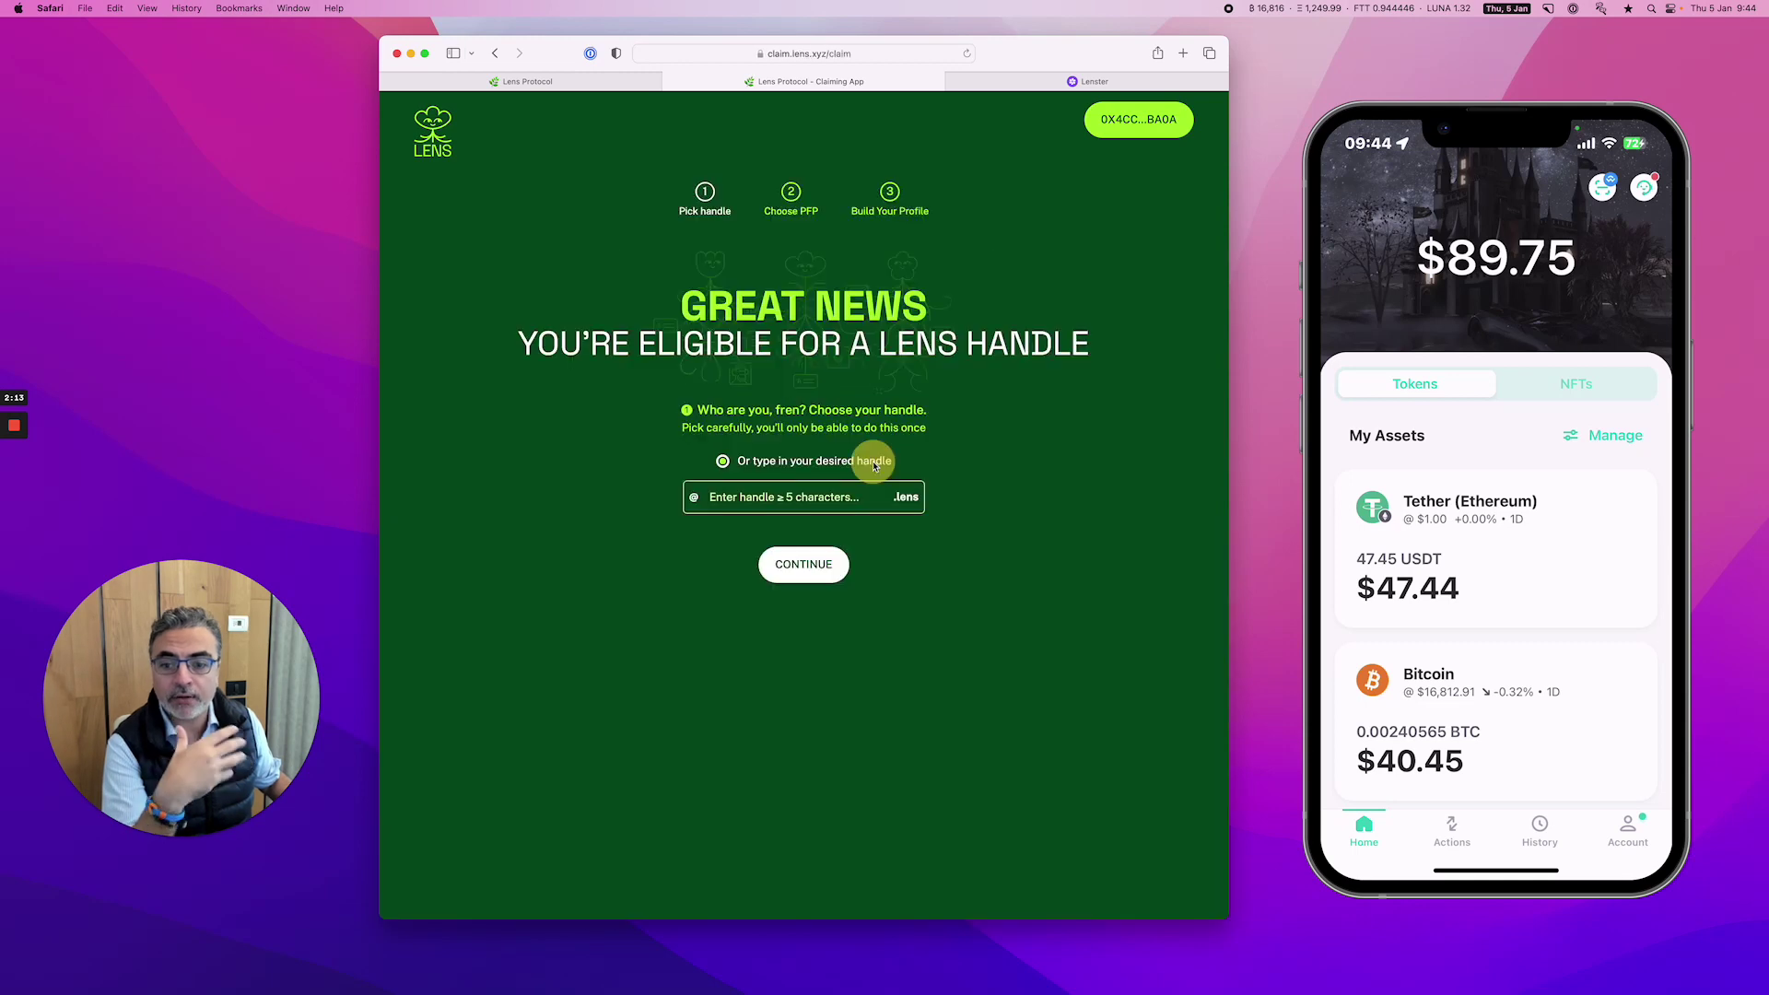
{"action": "left_click", "coordinate": [765, 501]}
{"action": "type", "text": "ouriel"}
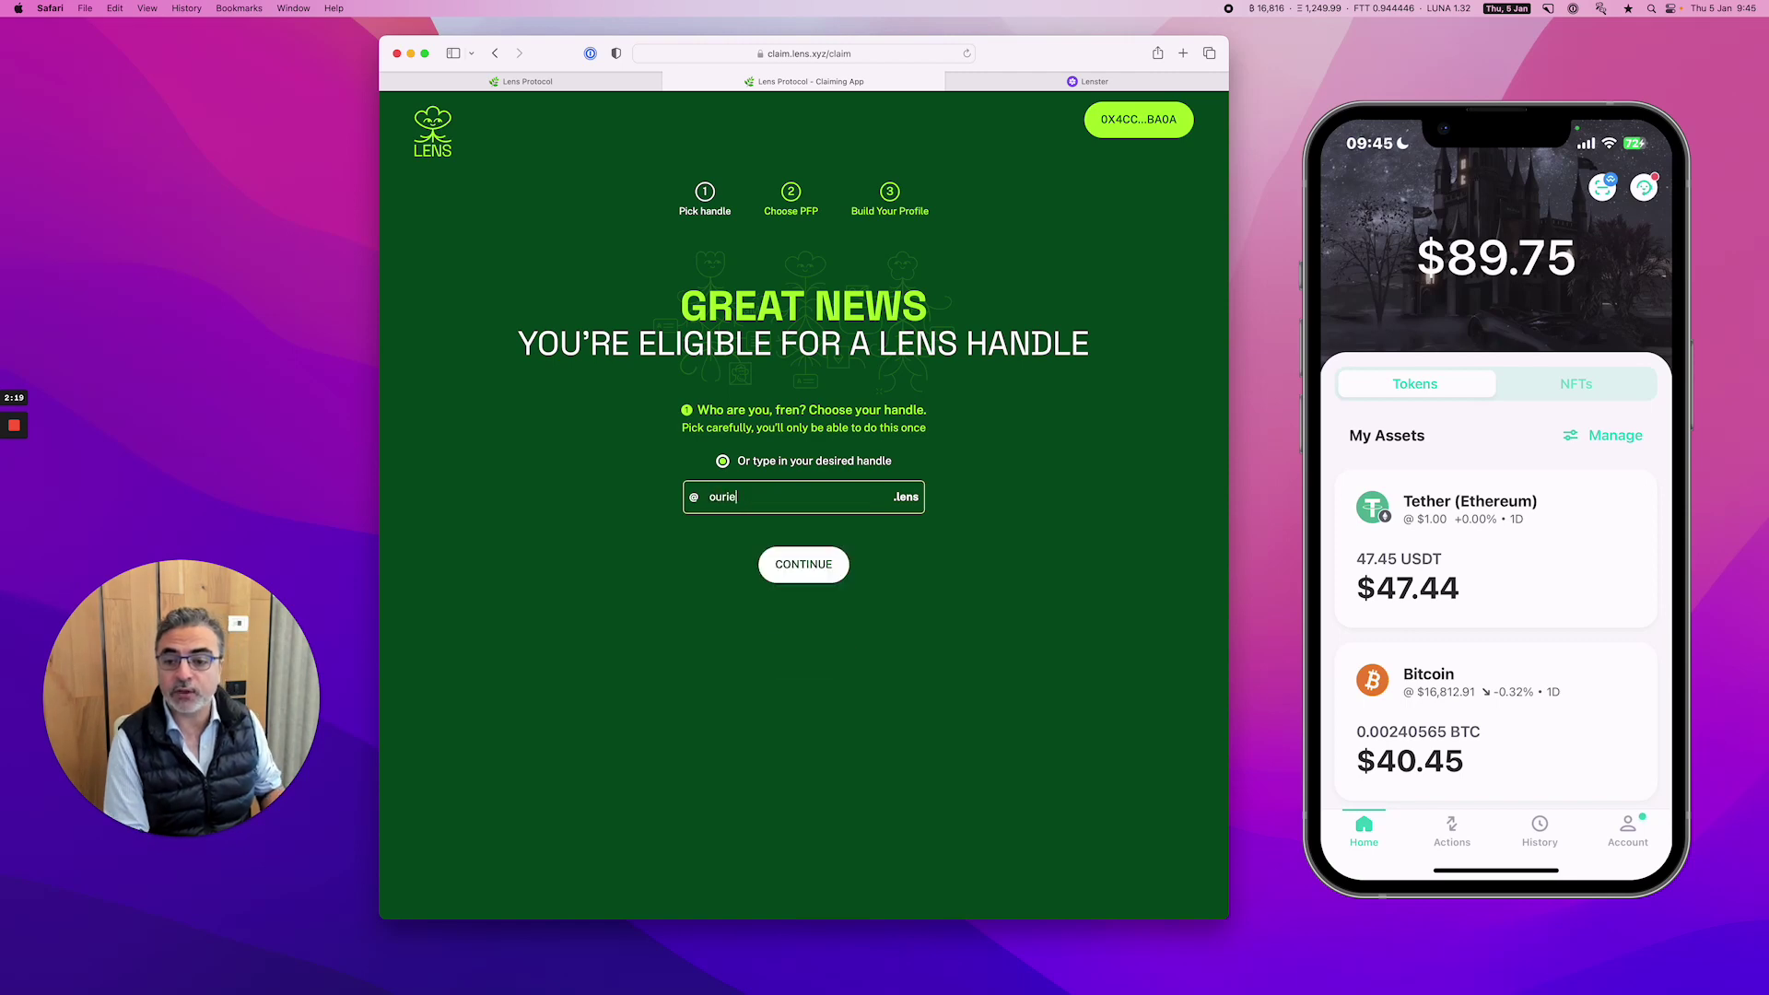
{"action": "left_click", "coordinate": [810, 564]}
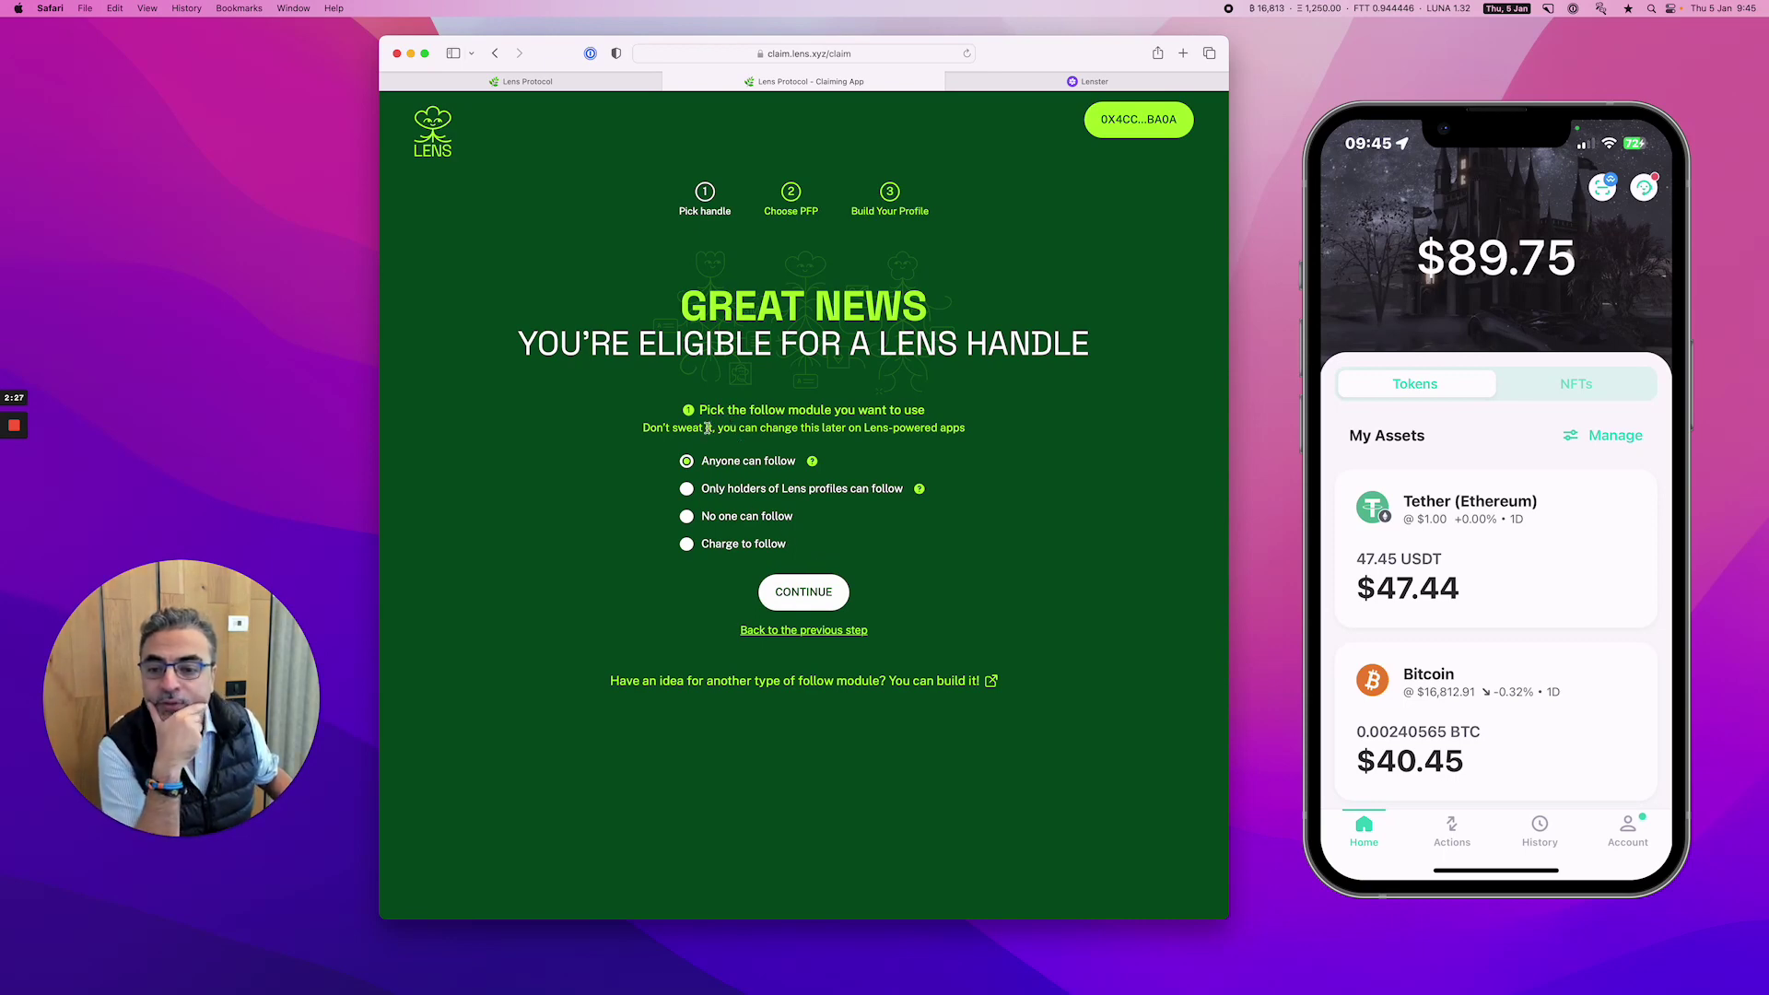
Keep 'Anyone can follow' and confirm claiming the chosen handle
{"action": "left_click", "coordinate": [821, 595]}
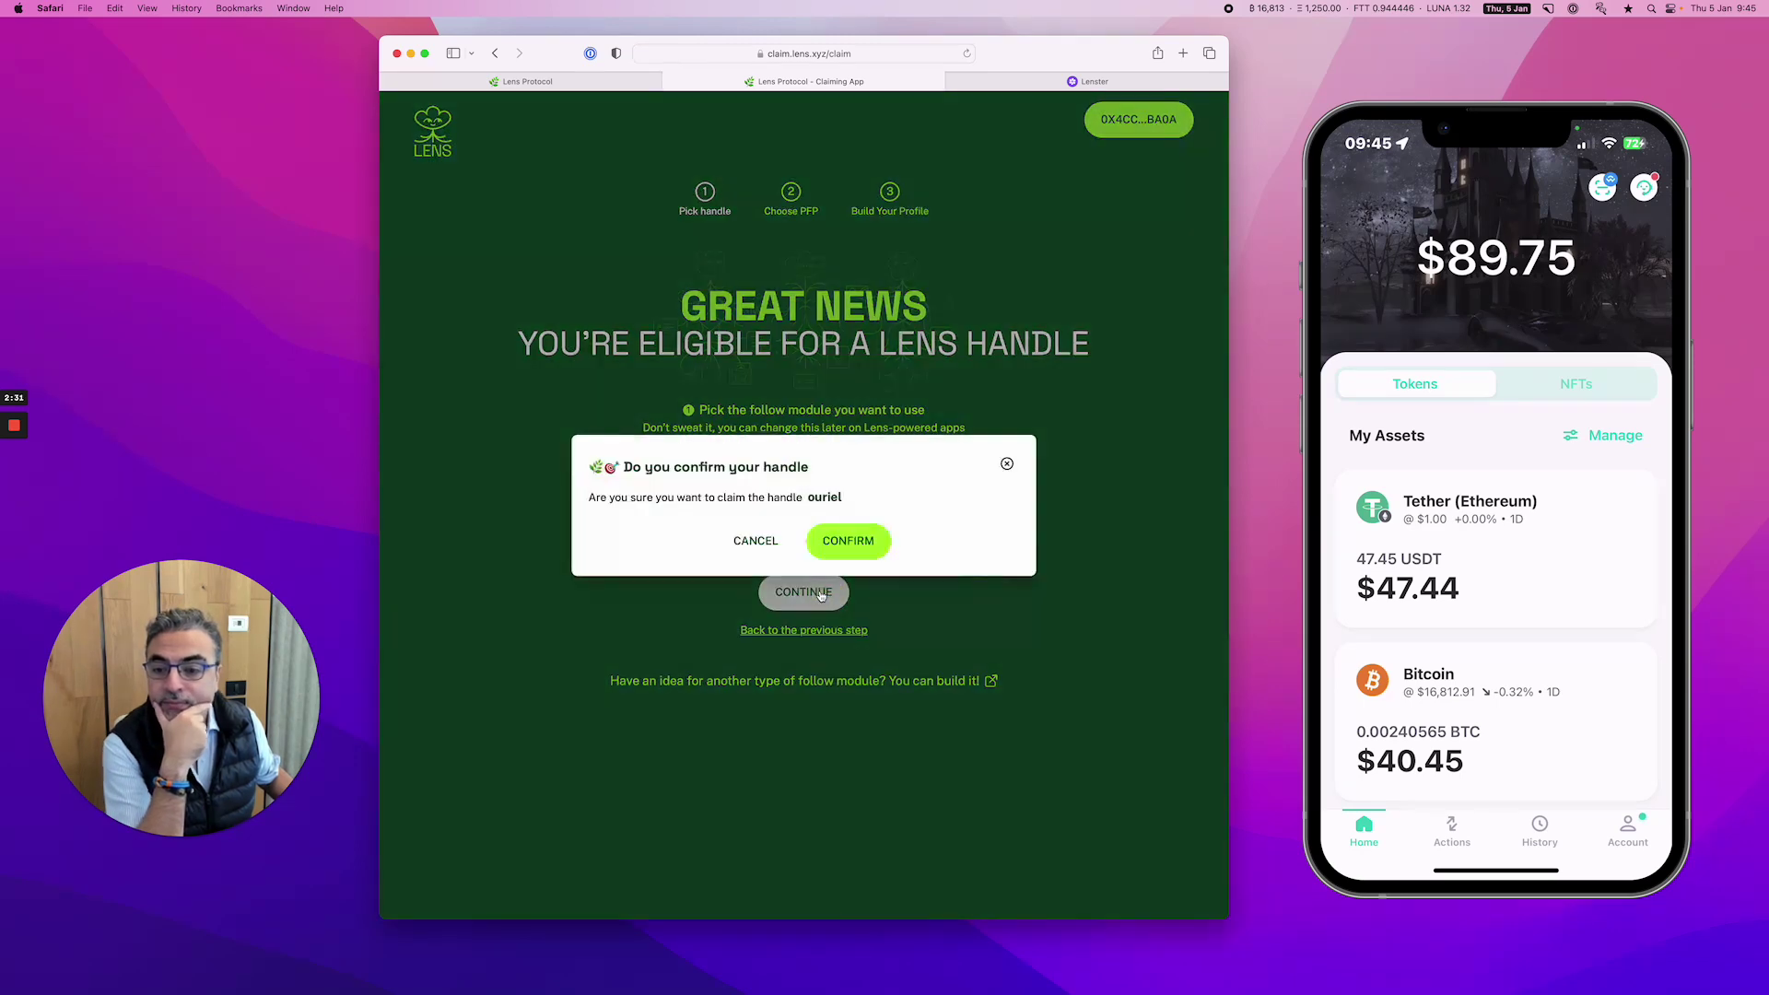
{"action": "left_click", "coordinate": [837, 544]}
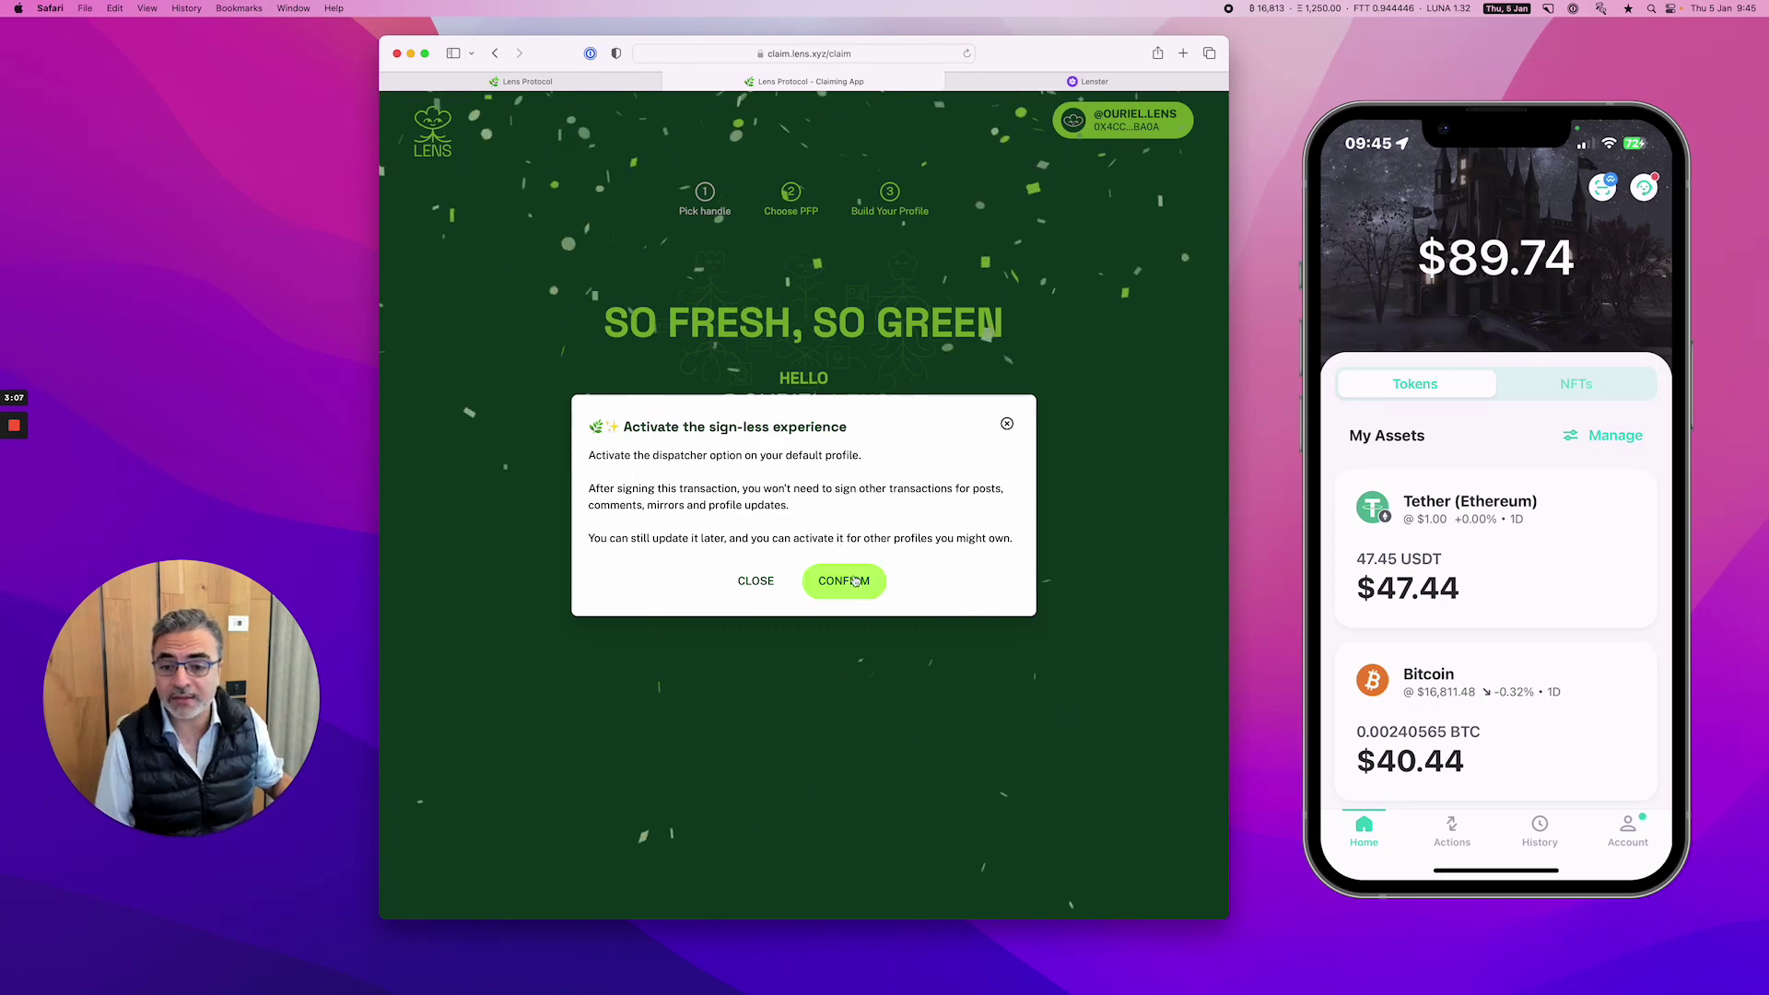
Confirm activation of the sign-less dispatcher for the new profile
{"action": "left_click", "coordinate": [854, 579]}
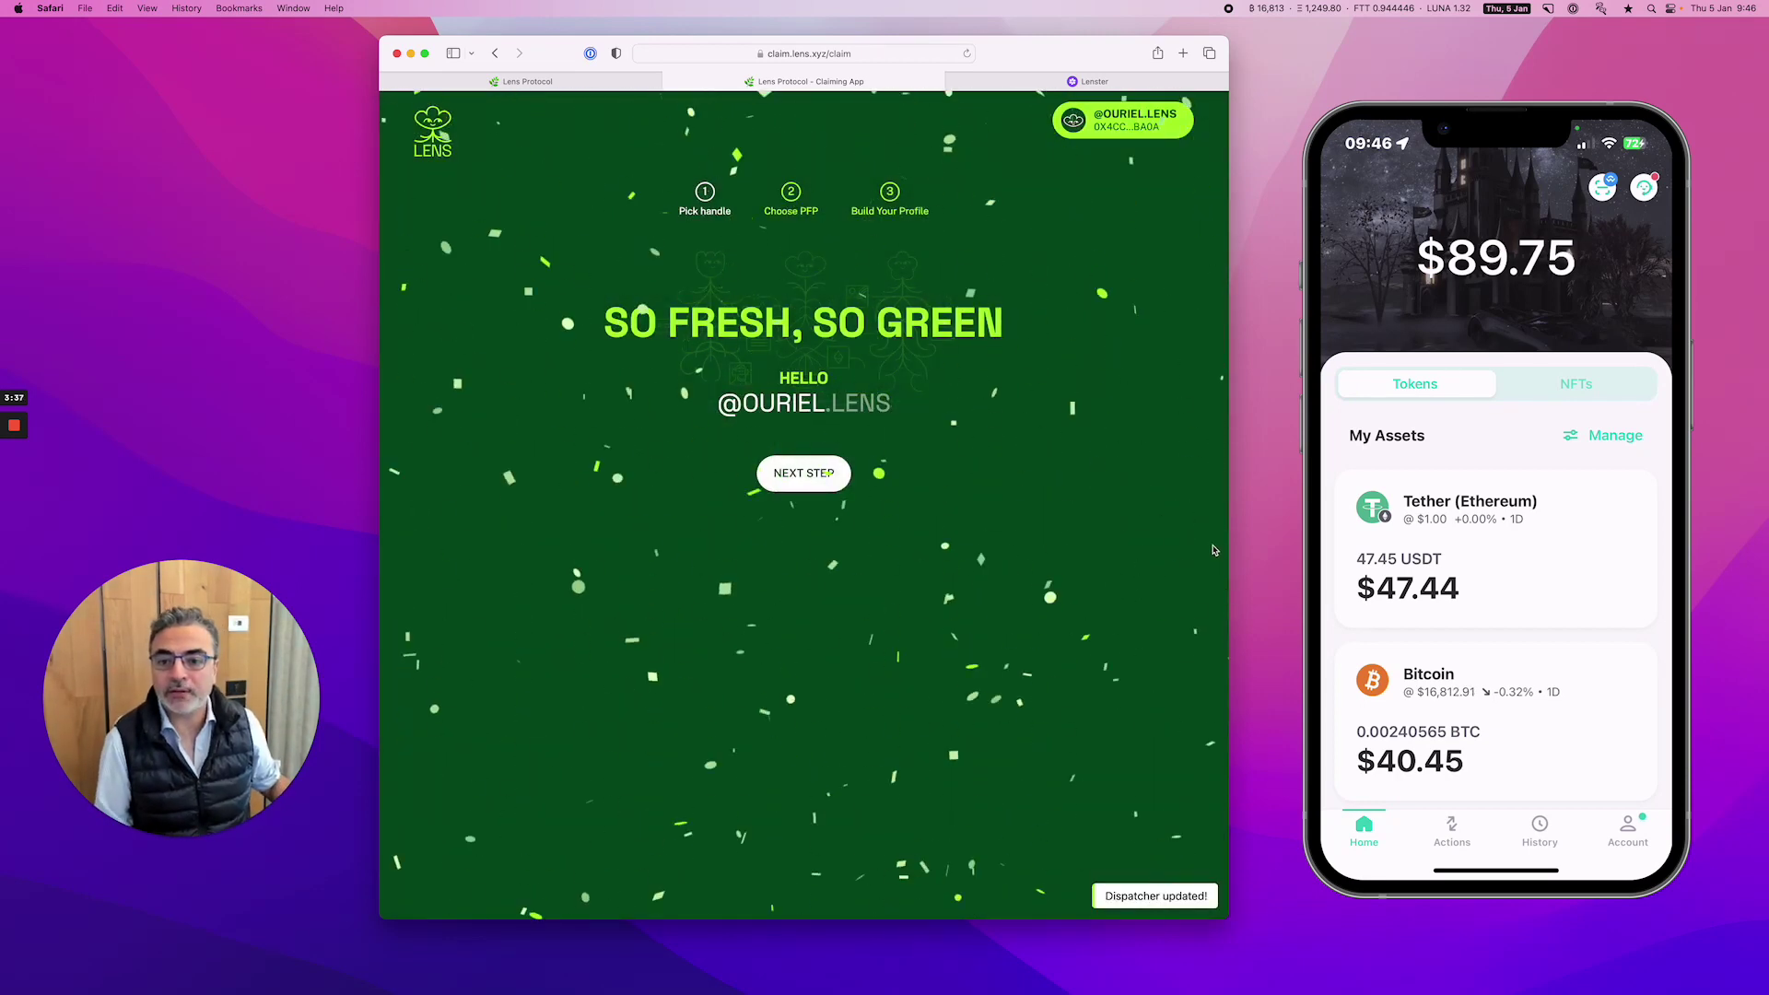
Upload 'New 2021 profile pic' from the photos folder as the profile picture
{"action": "left_click", "coordinate": [819, 475]}
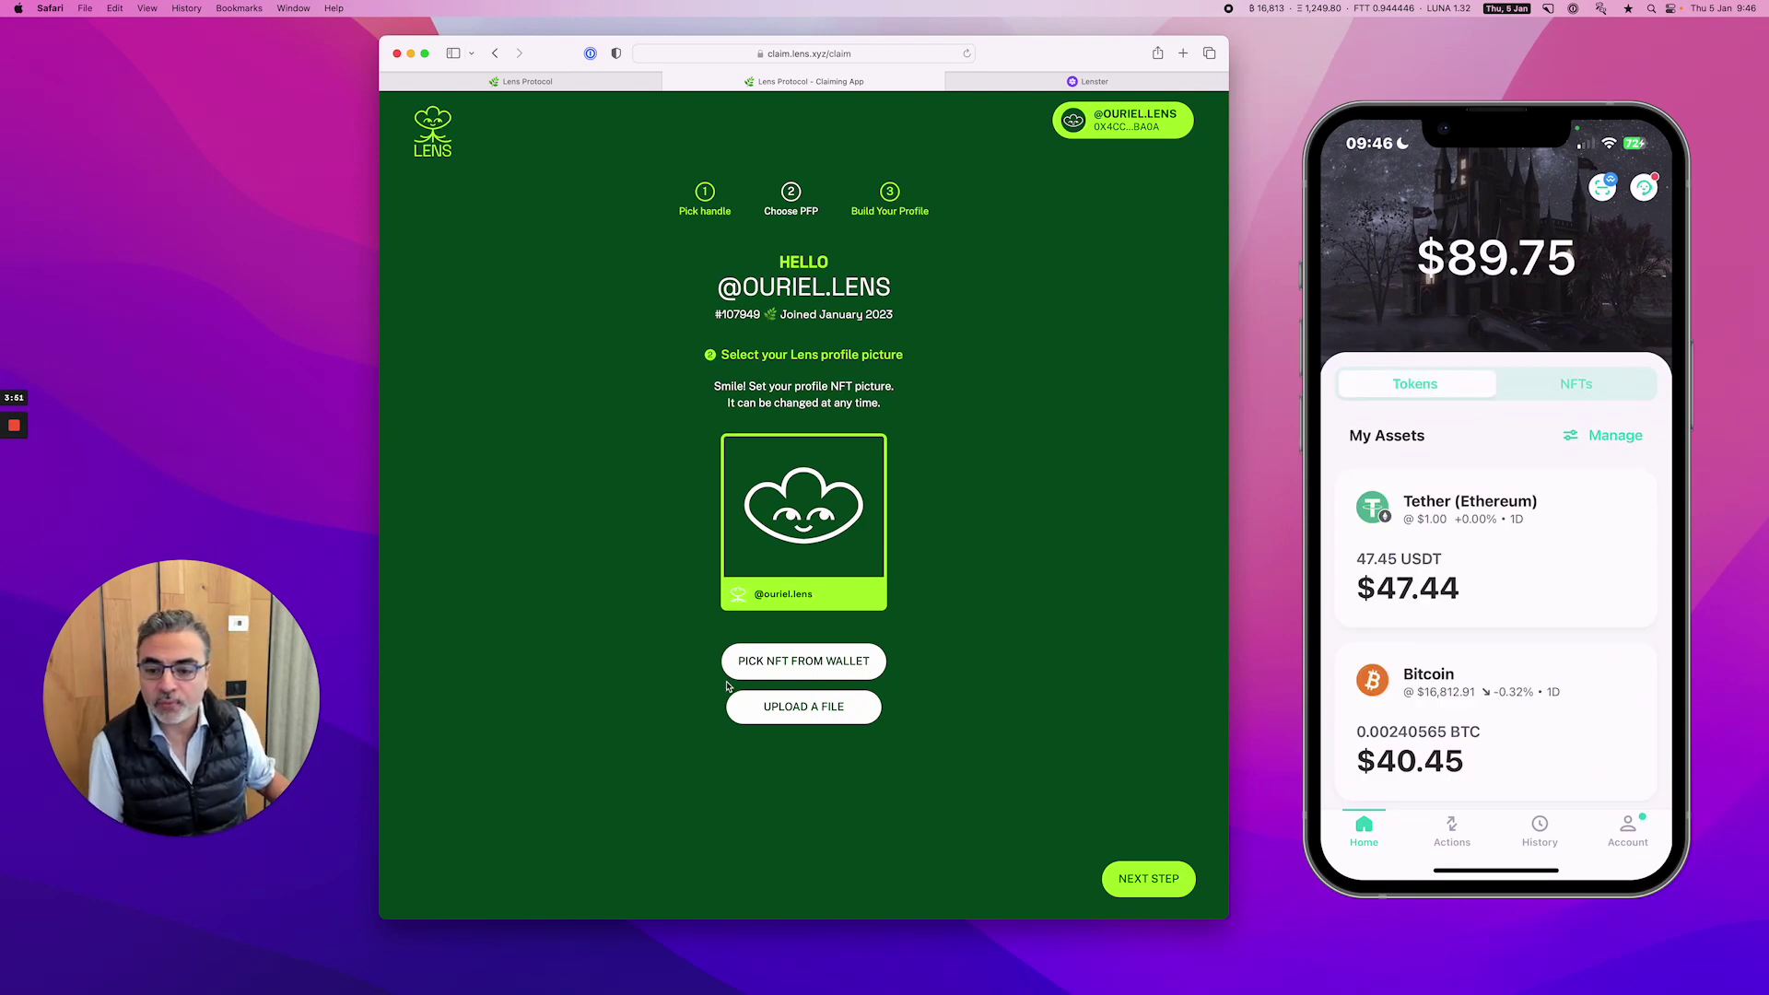
{"action": "left_click", "coordinate": [788, 709]}
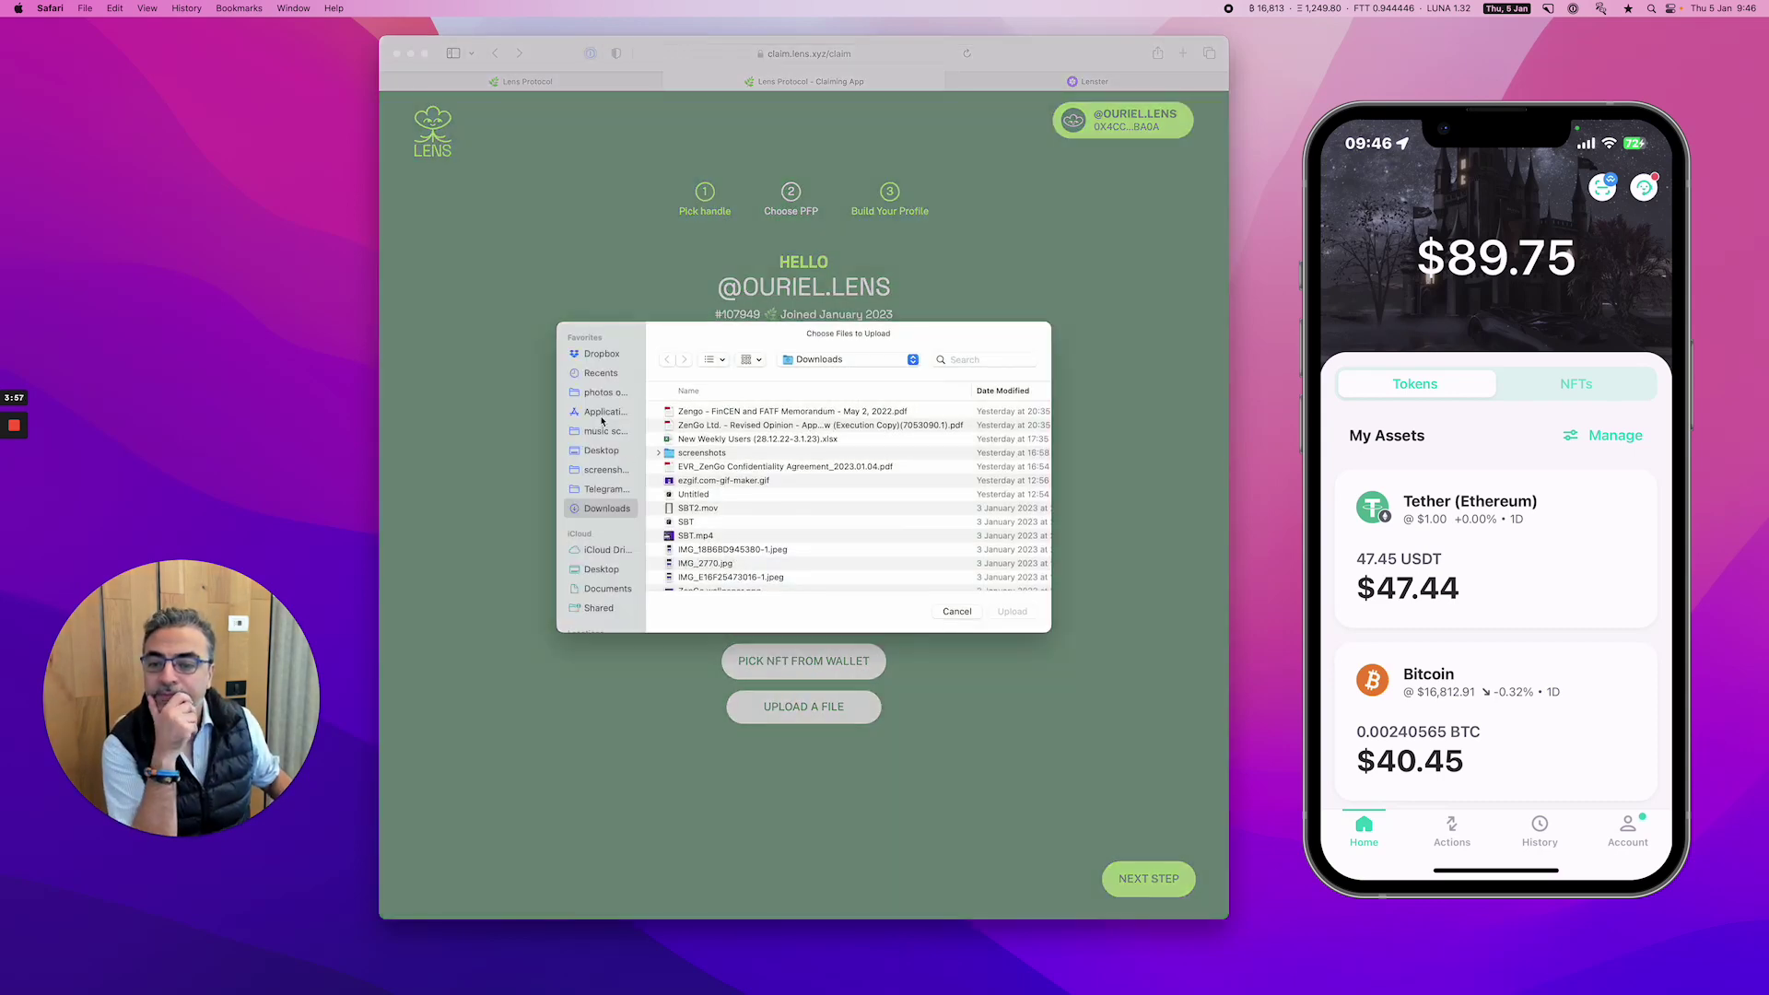
{"action": "left_click", "coordinate": [602, 412]}
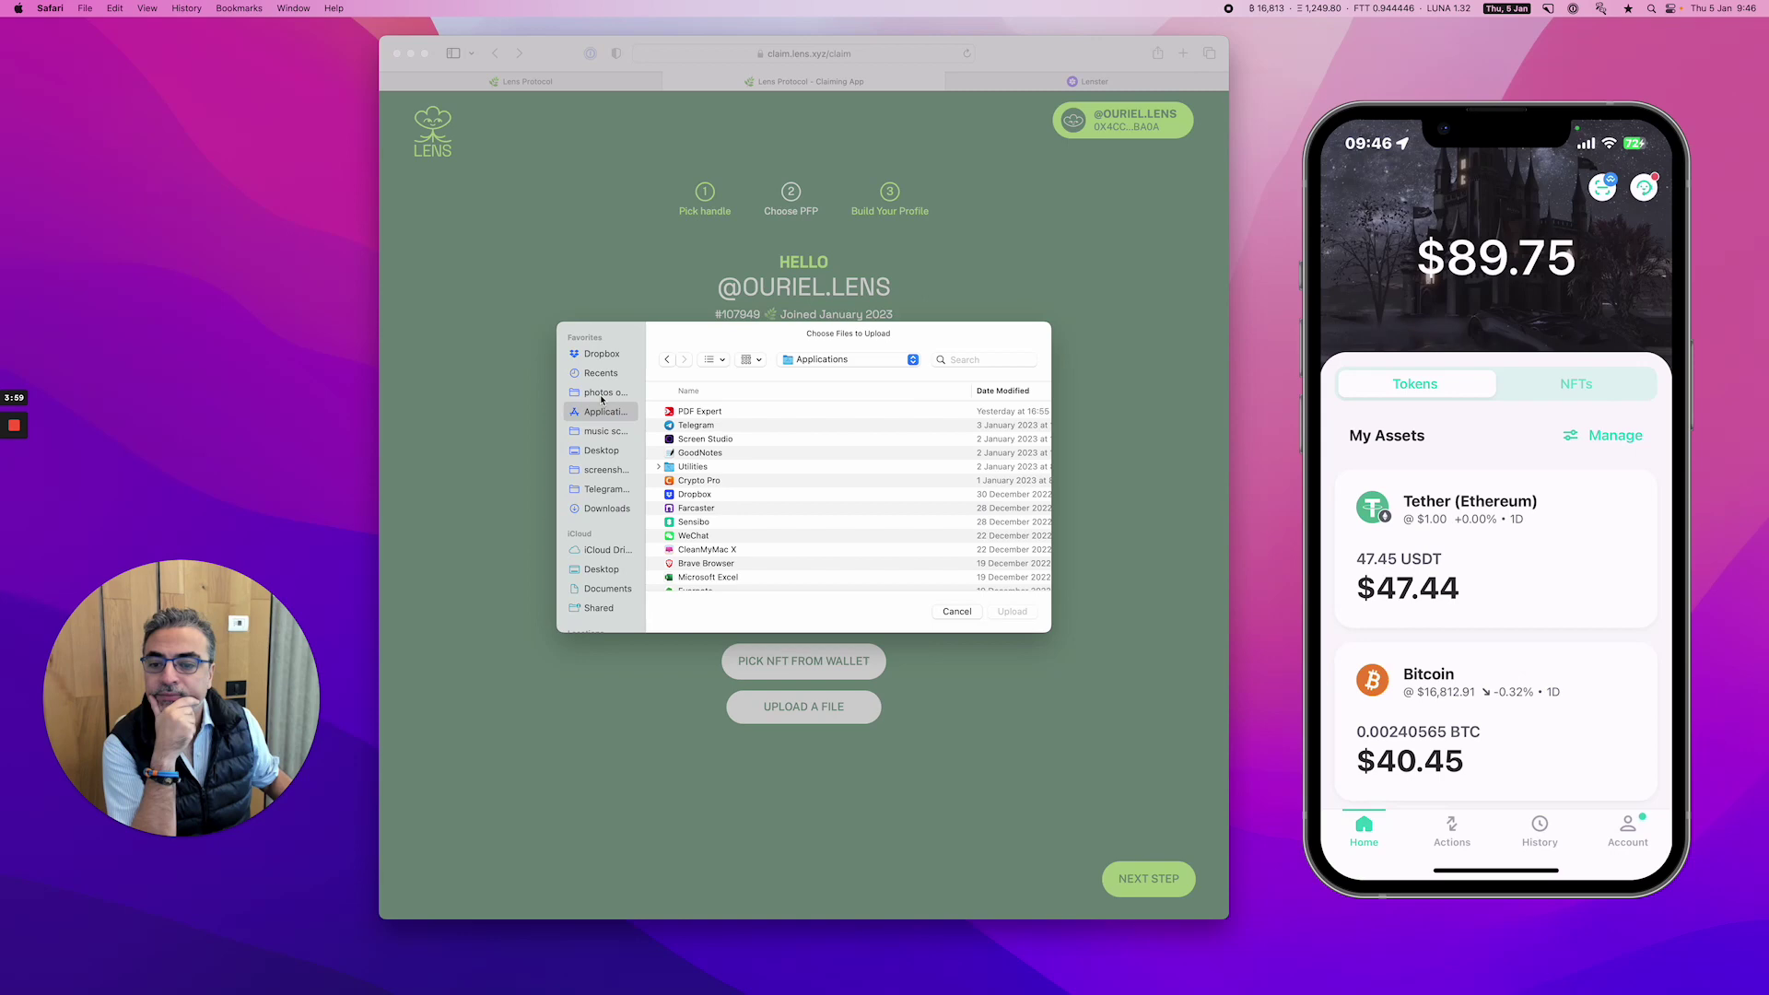
{"action": "left_click", "coordinate": [606, 394]}
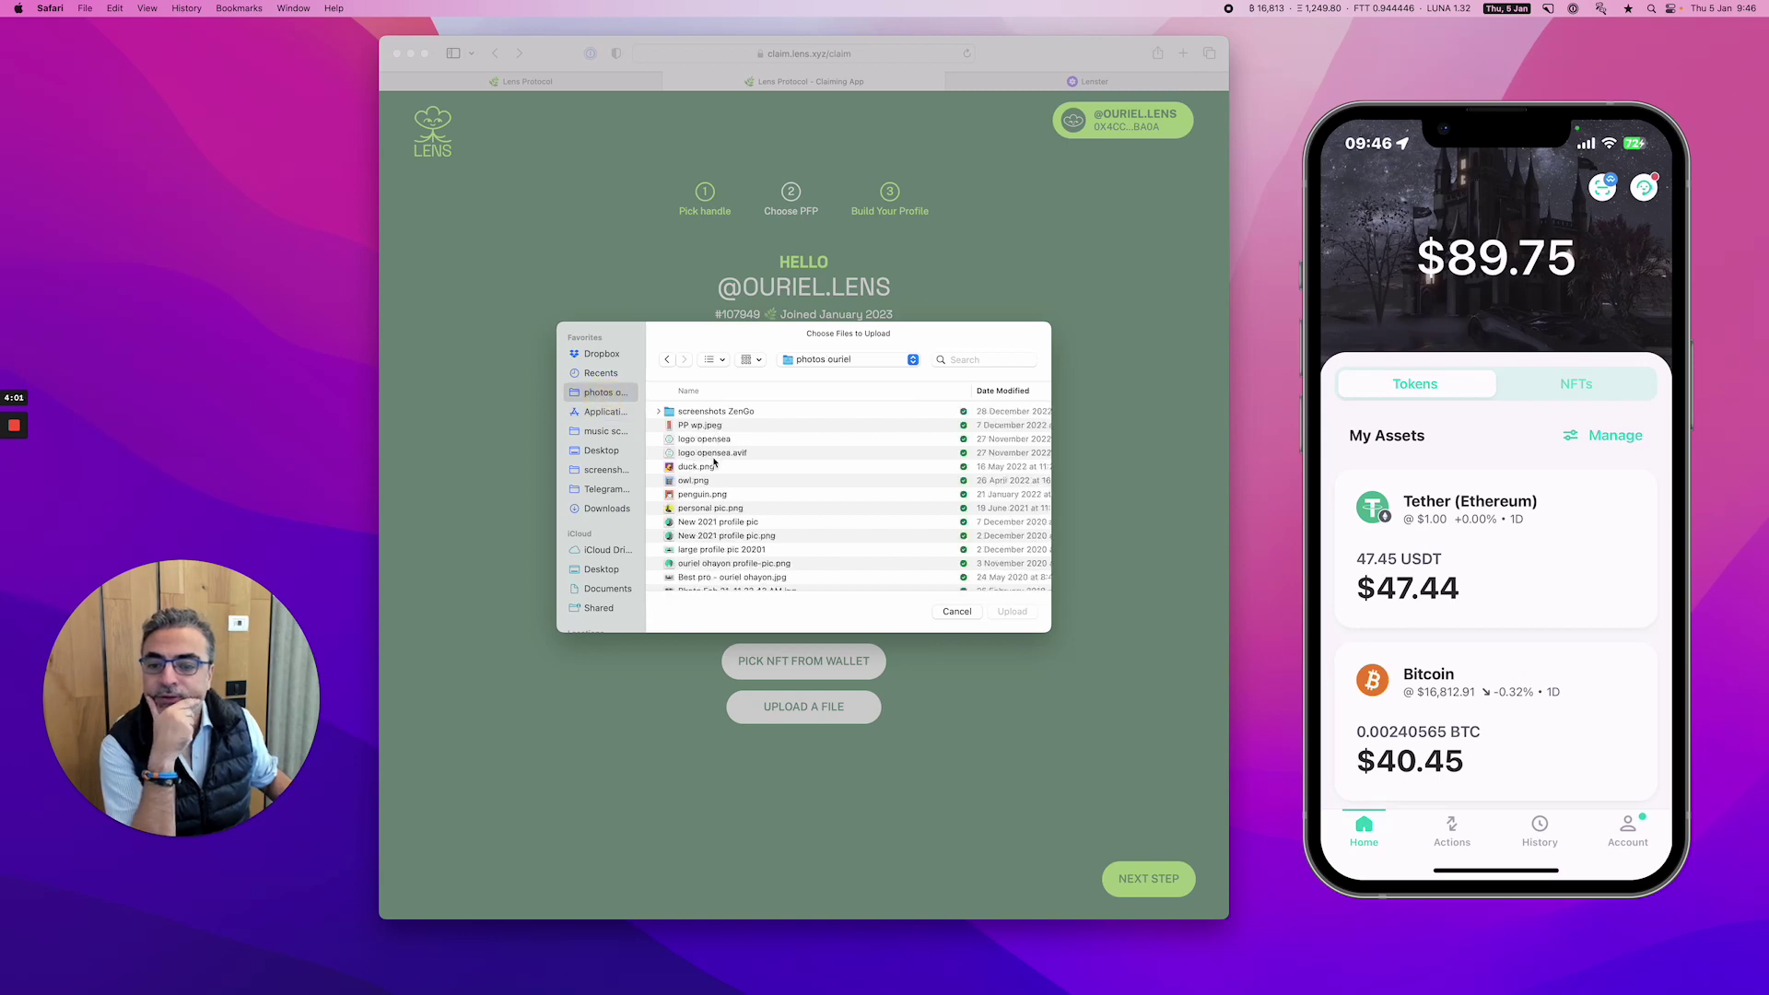
{"action": "left_click", "coordinate": [706, 524]}
{"action": "key", "text": "space"}
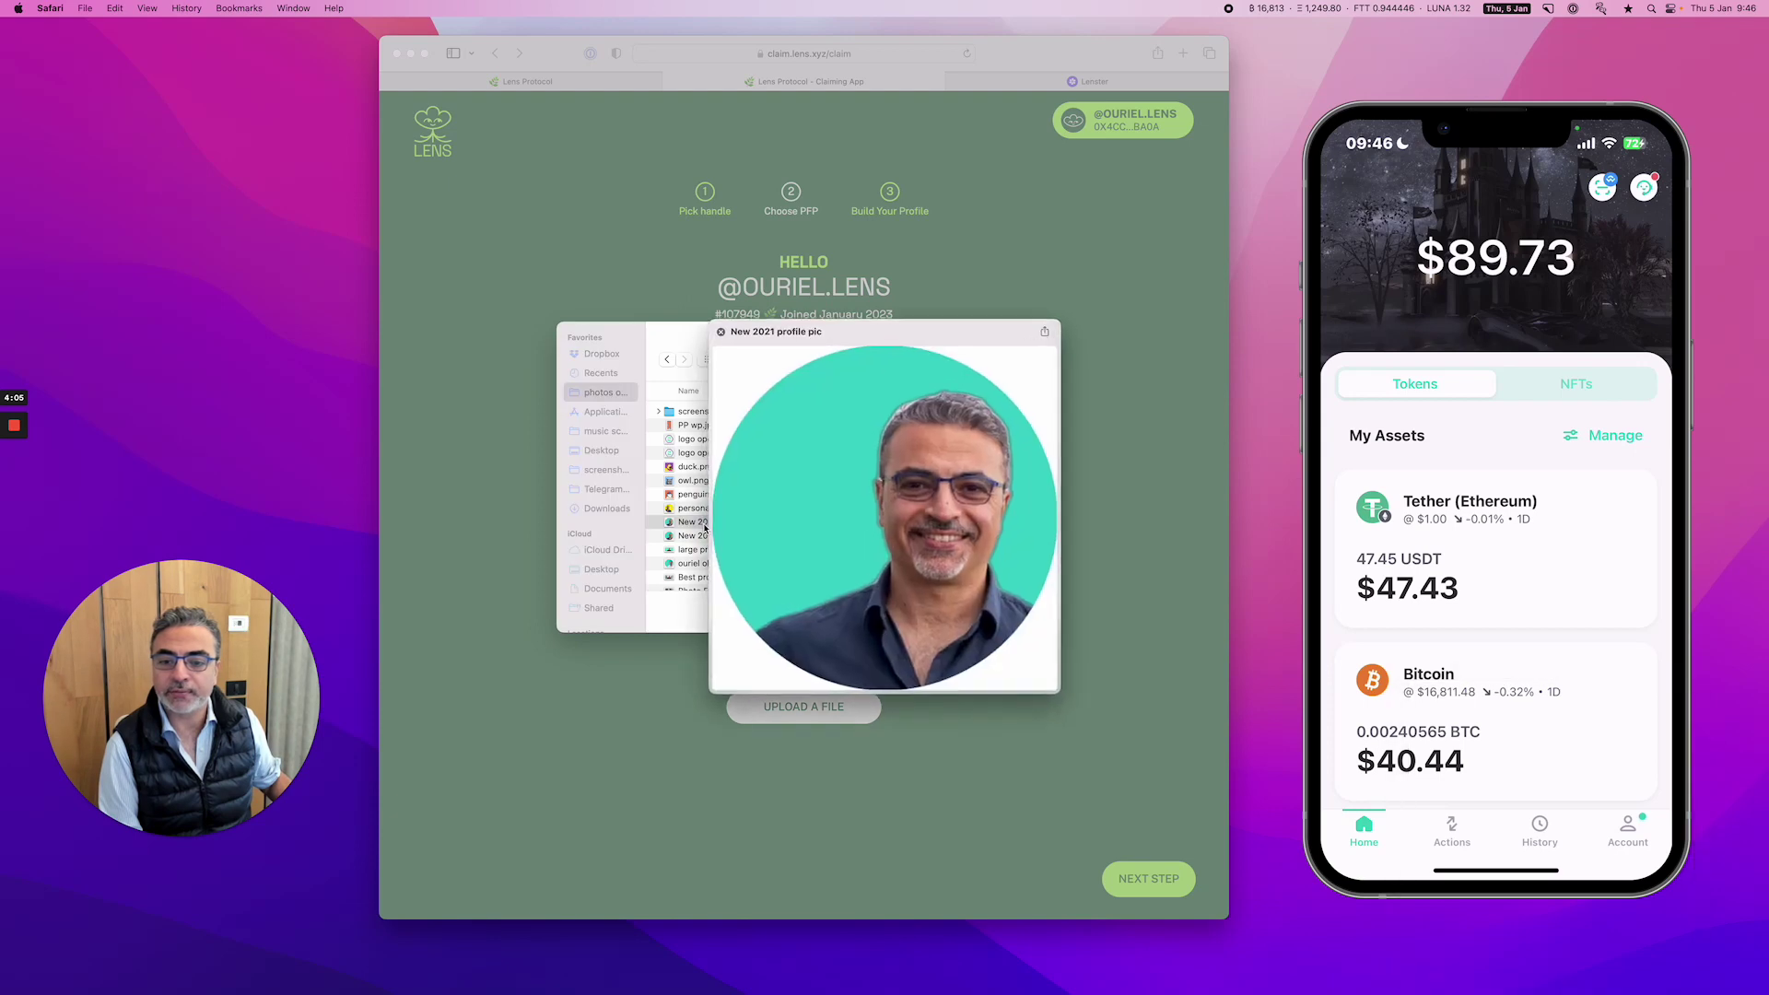
{"action": "key", "text": "space"}
{"action": "left_click", "coordinate": [1004, 613]}
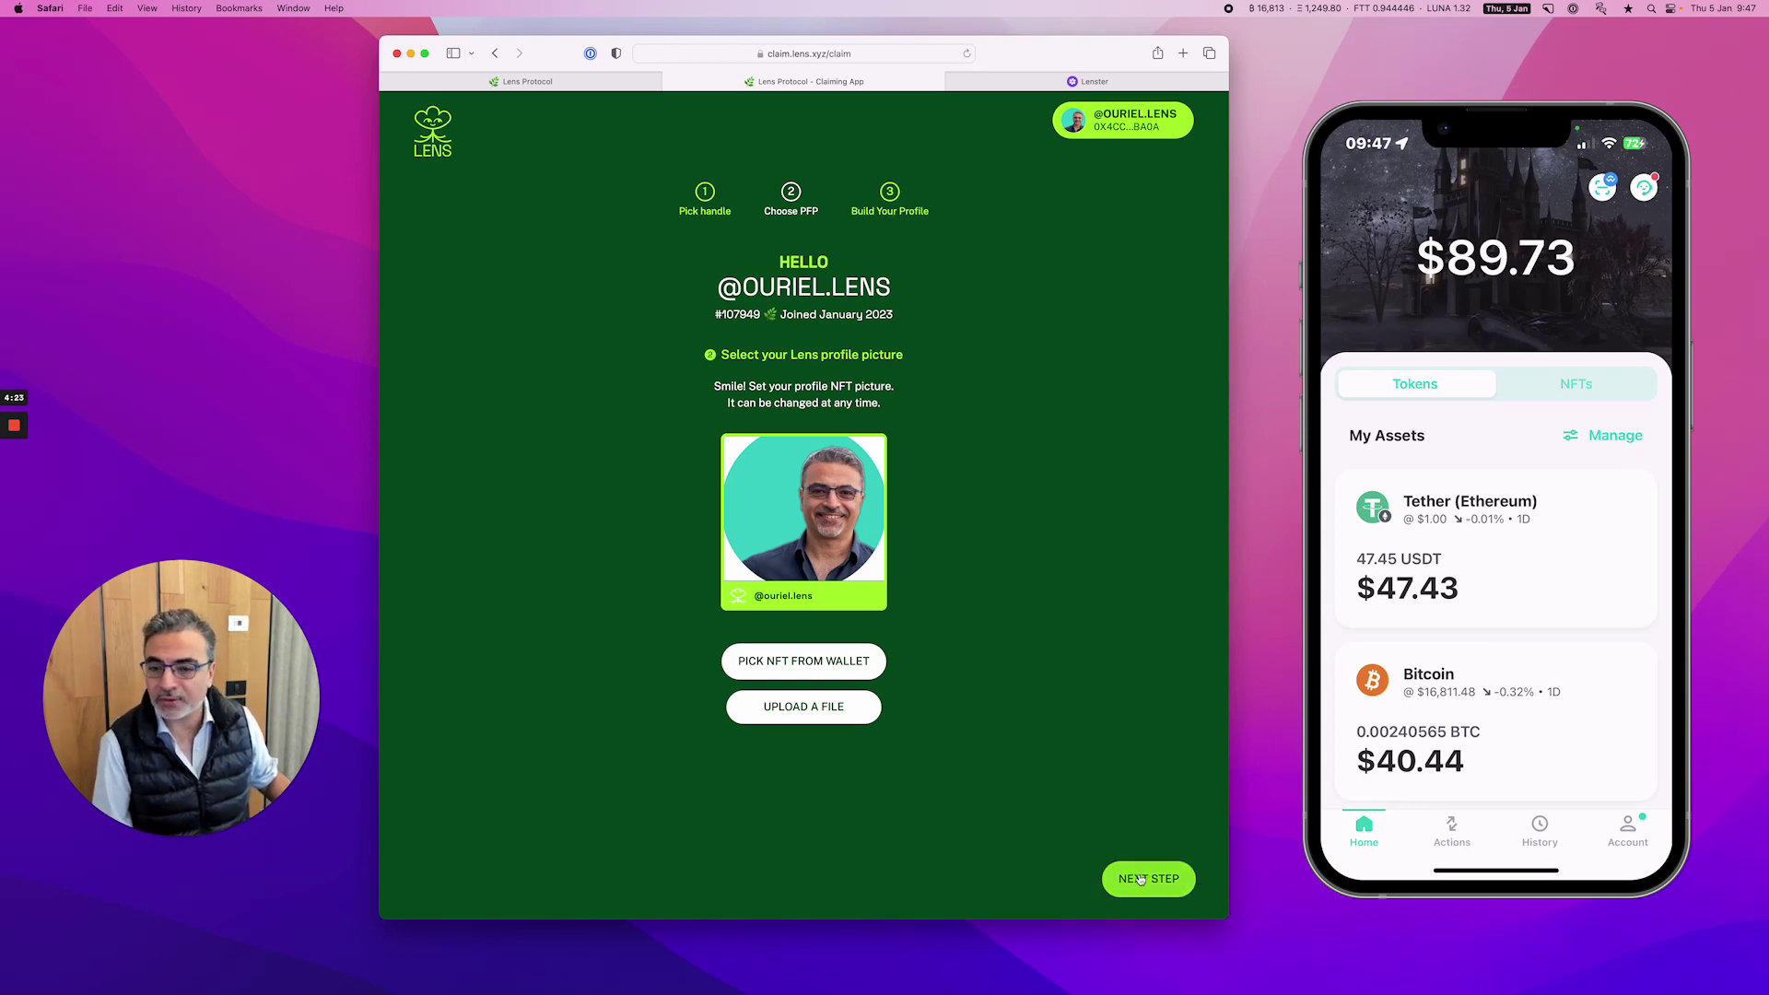
Enter the owner's display name and a short CEO bio, then save them with FINISH
{"action": "left_click", "coordinate": [1140, 880]}
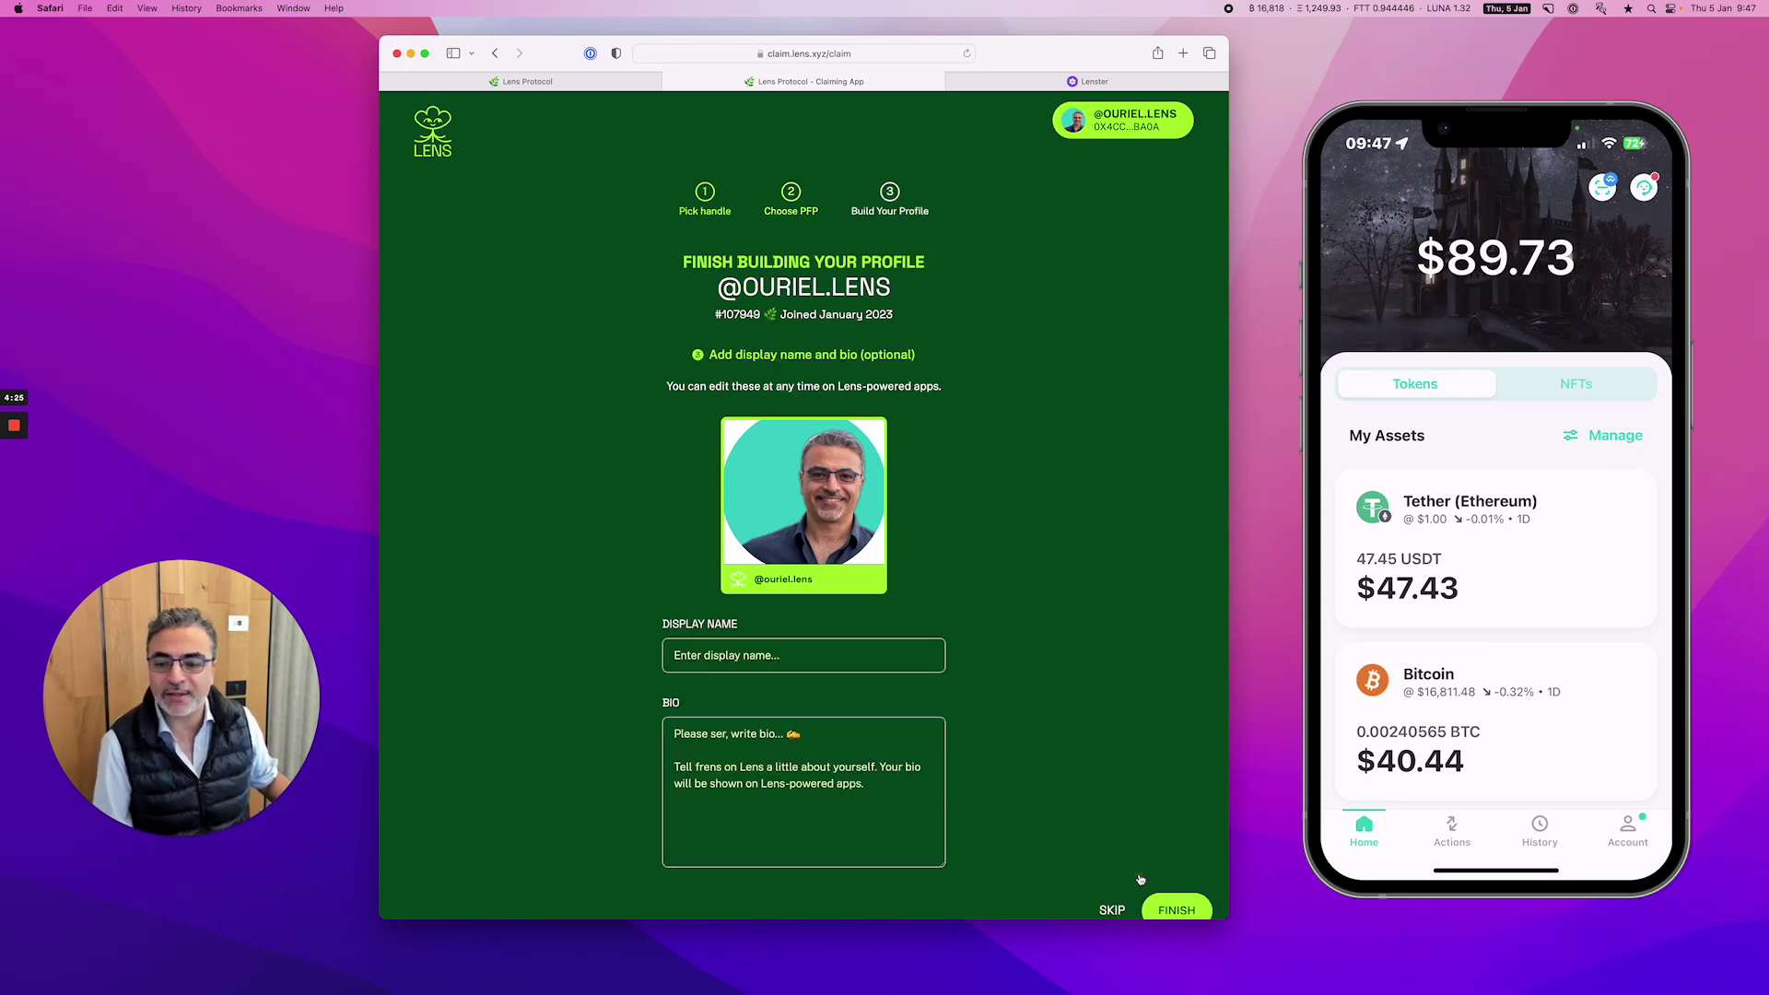
{"action": "left_click", "coordinate": [727, 655]}
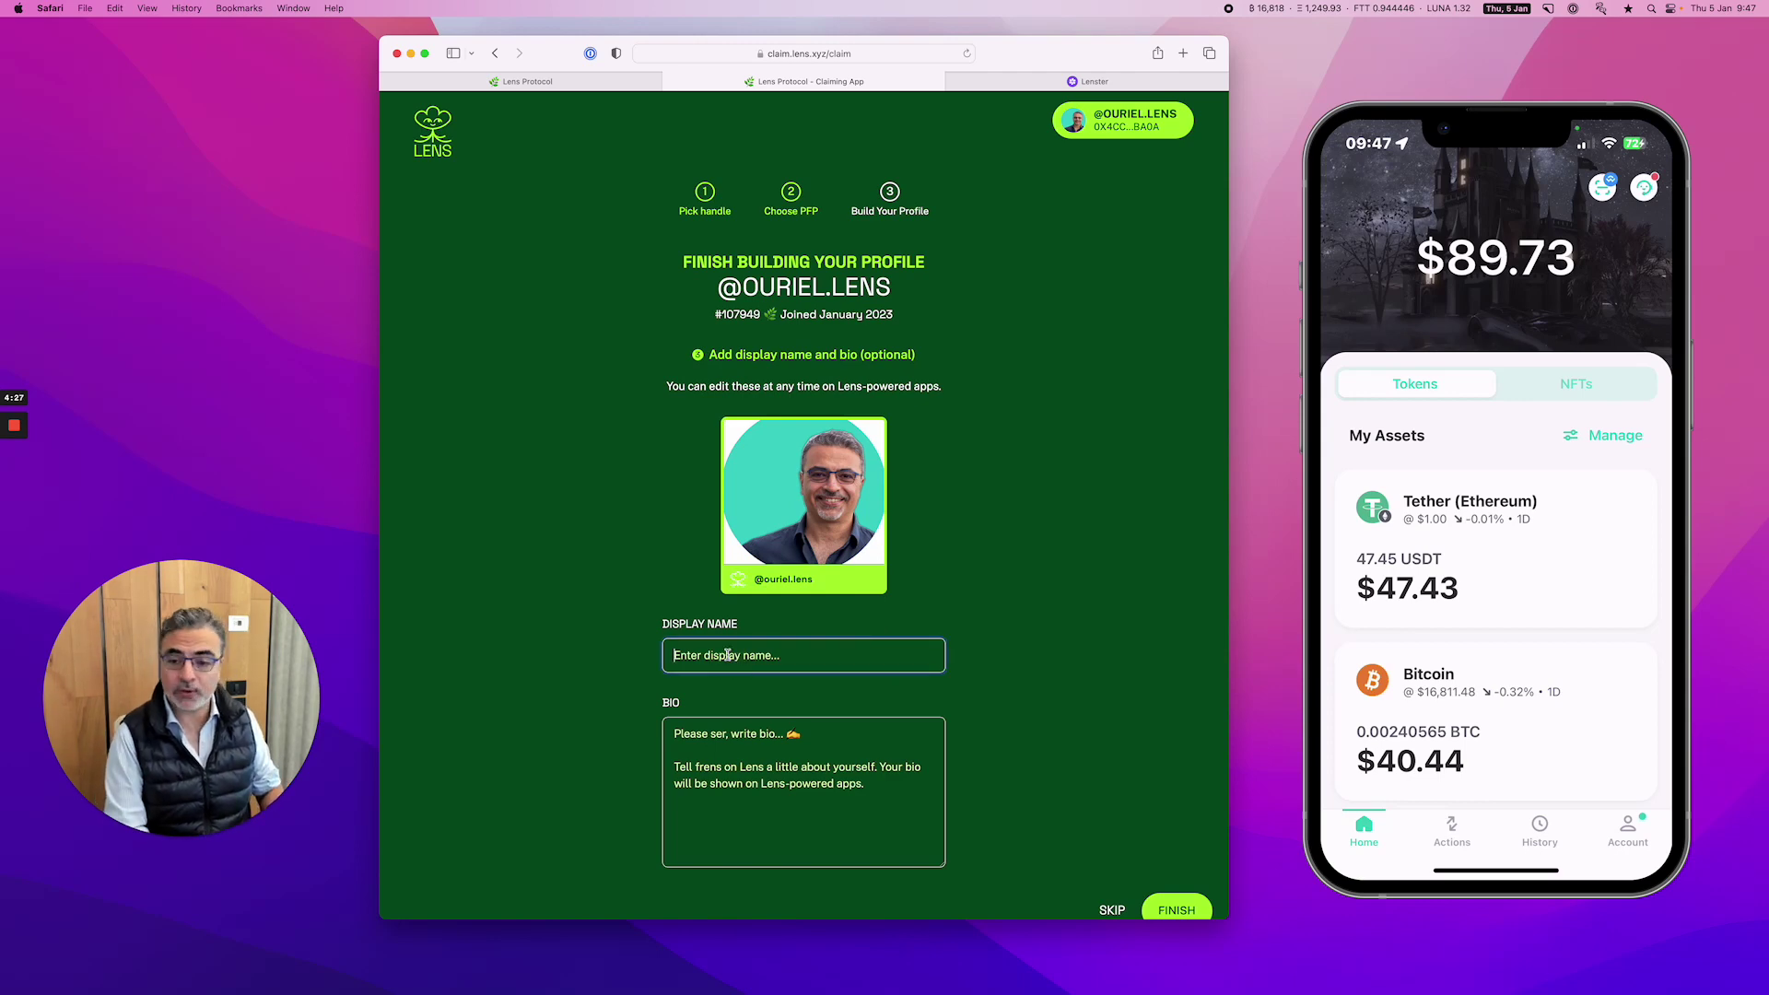
{"action": "type", "text": "Ouriel Ohayon"}
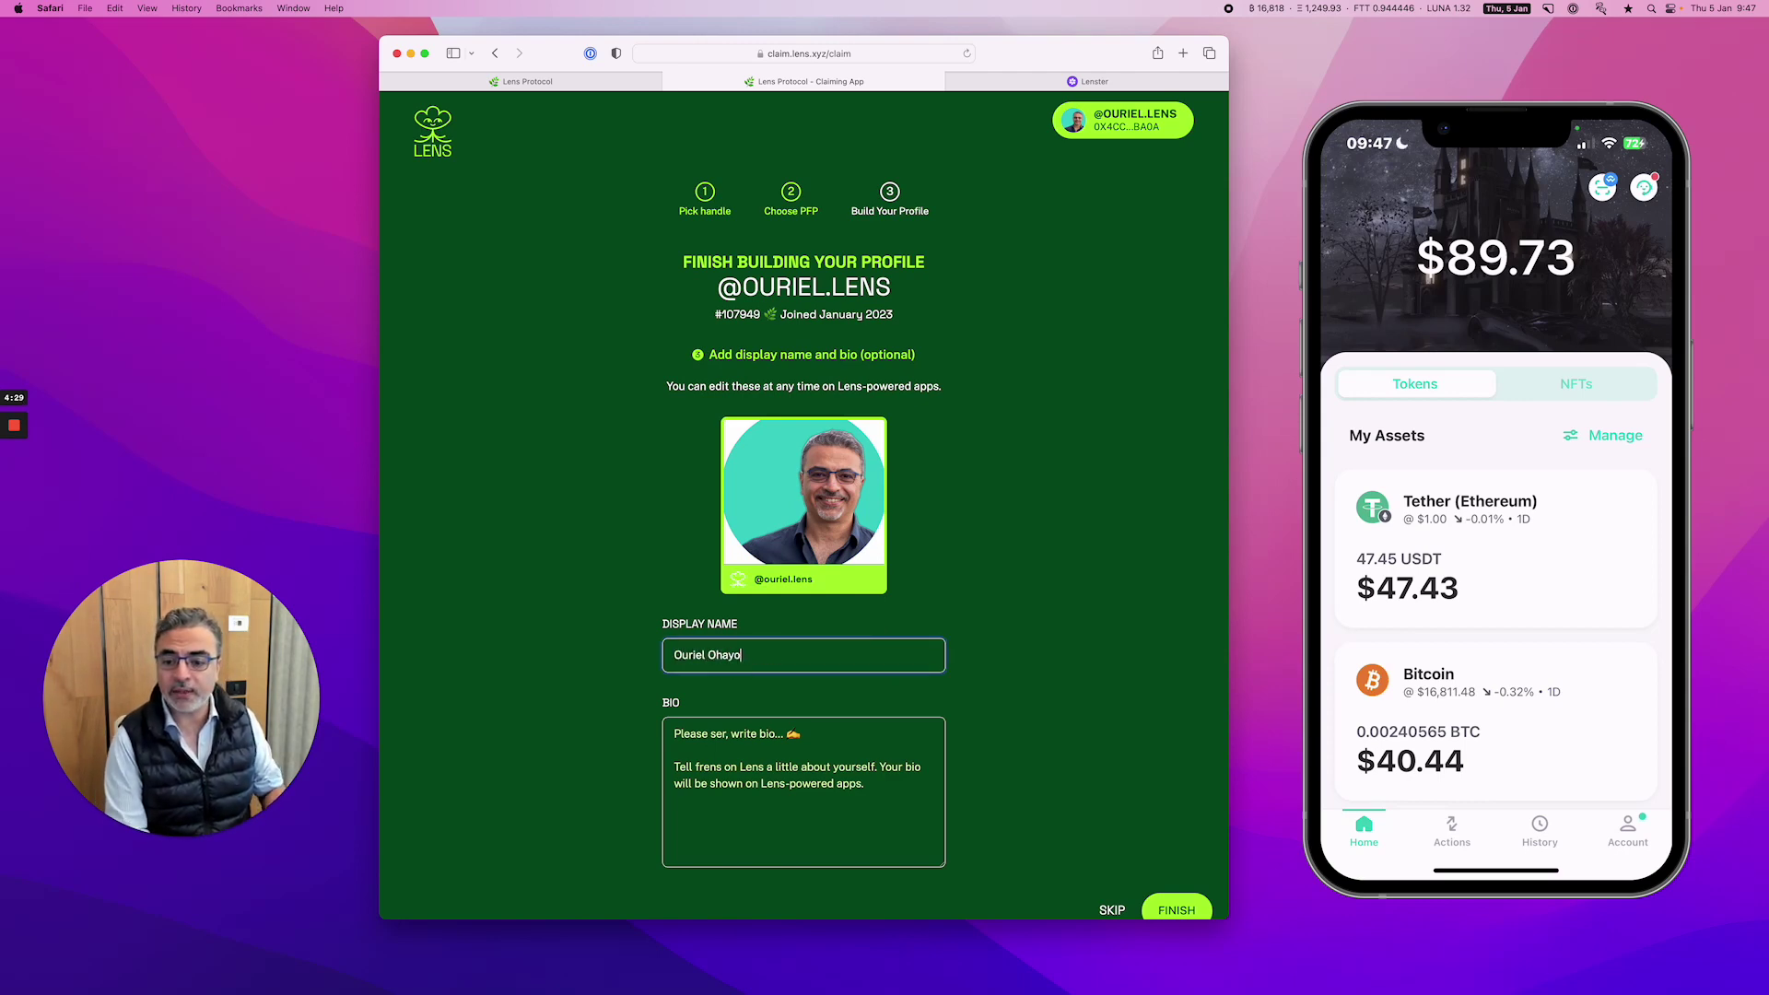
{"action": "key", "text": "Tab"}
{"action": "type", "text": "CEo"}
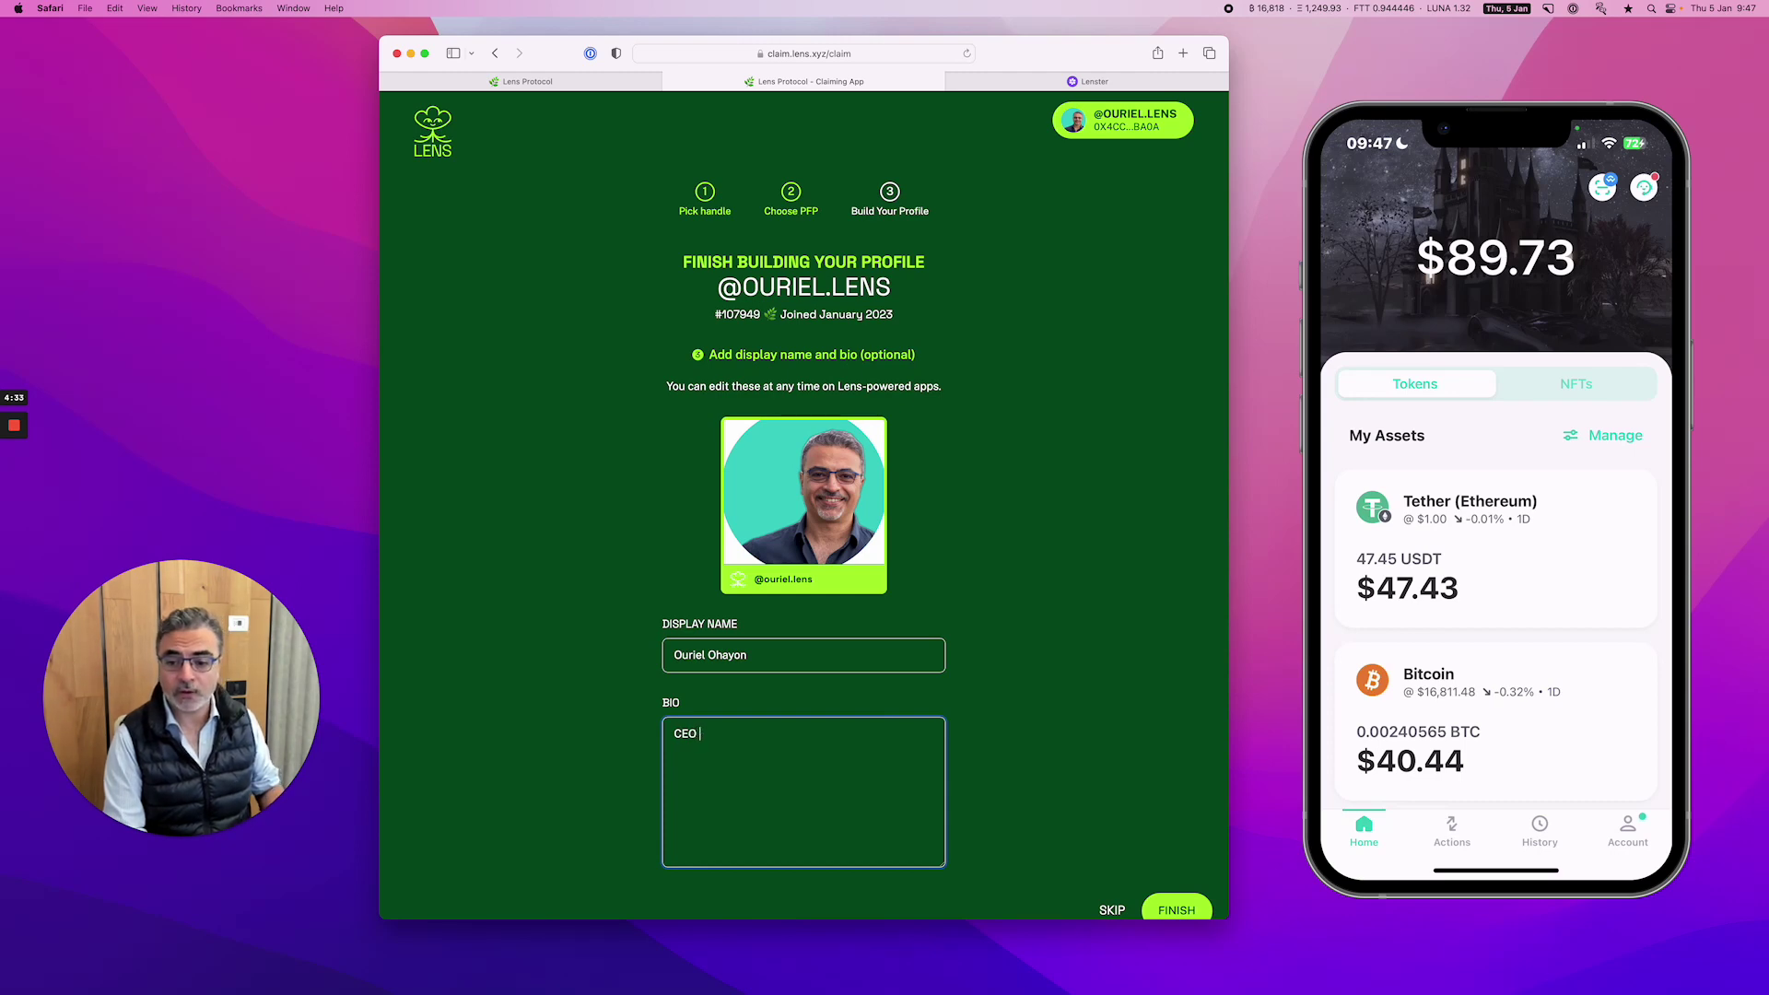
{"action": "type", "text": " @ZenGo"}
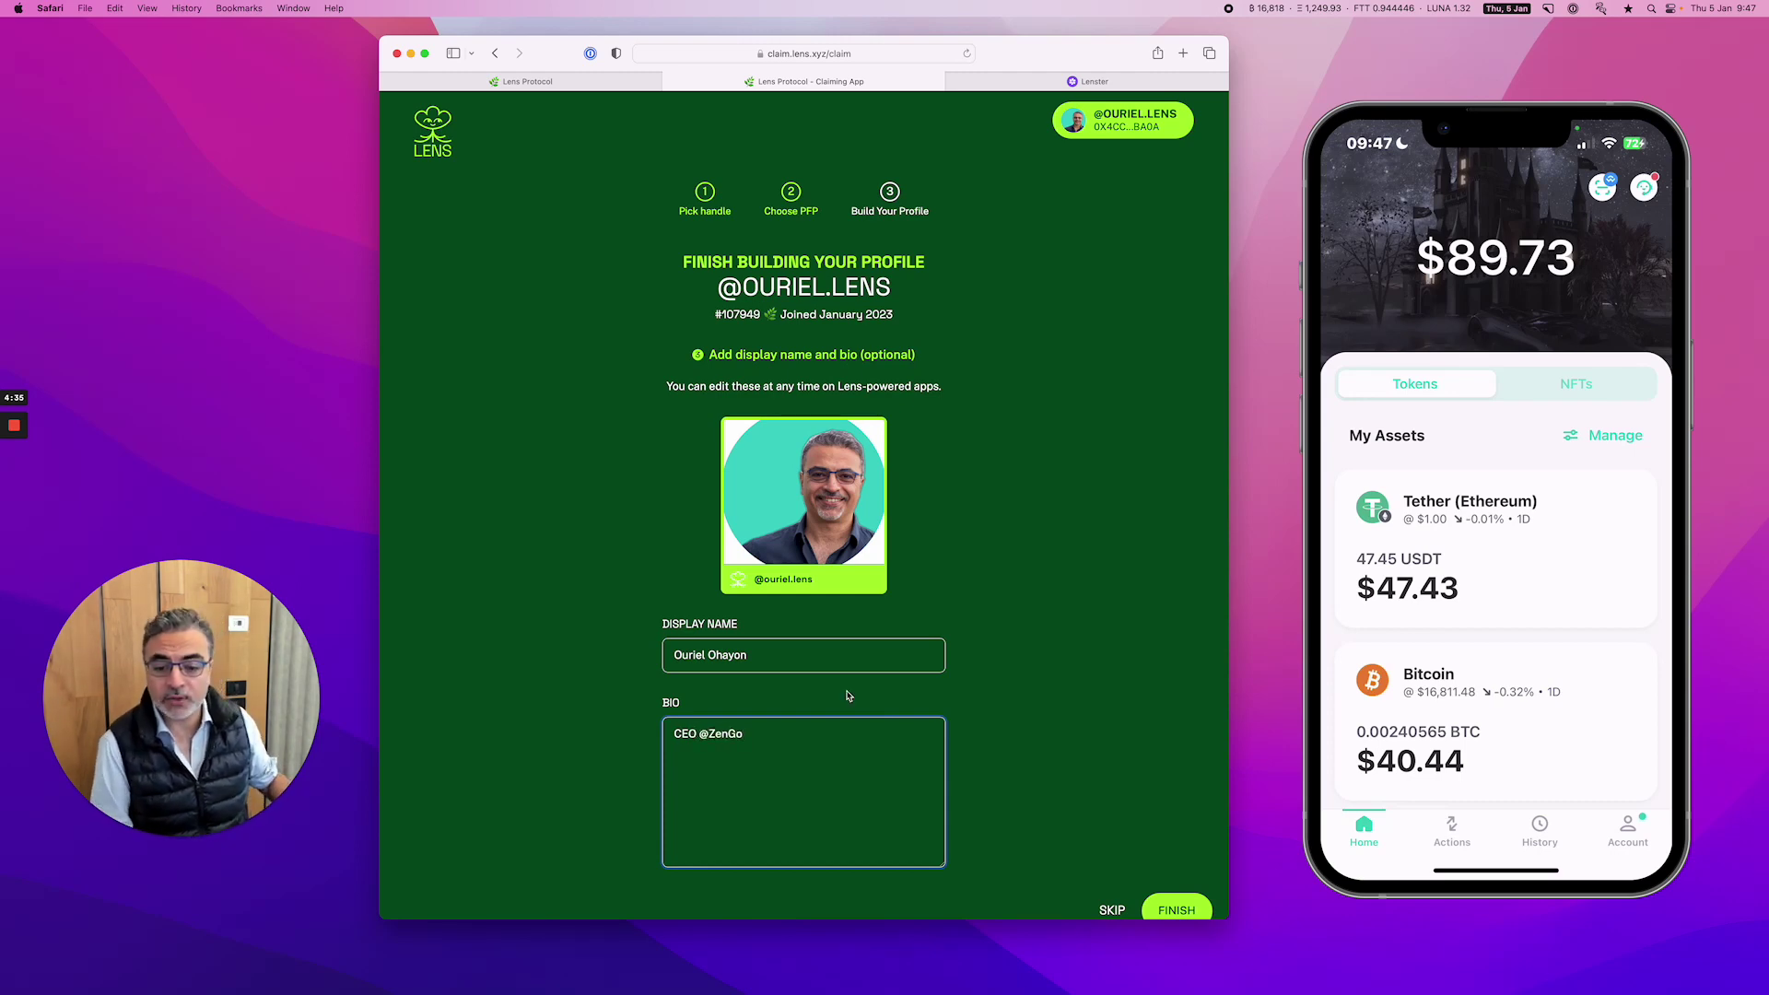
{"action": "scroll", "coordinate": [1060, 754], "scroll_direction": "down", "scroll_amount": 2}
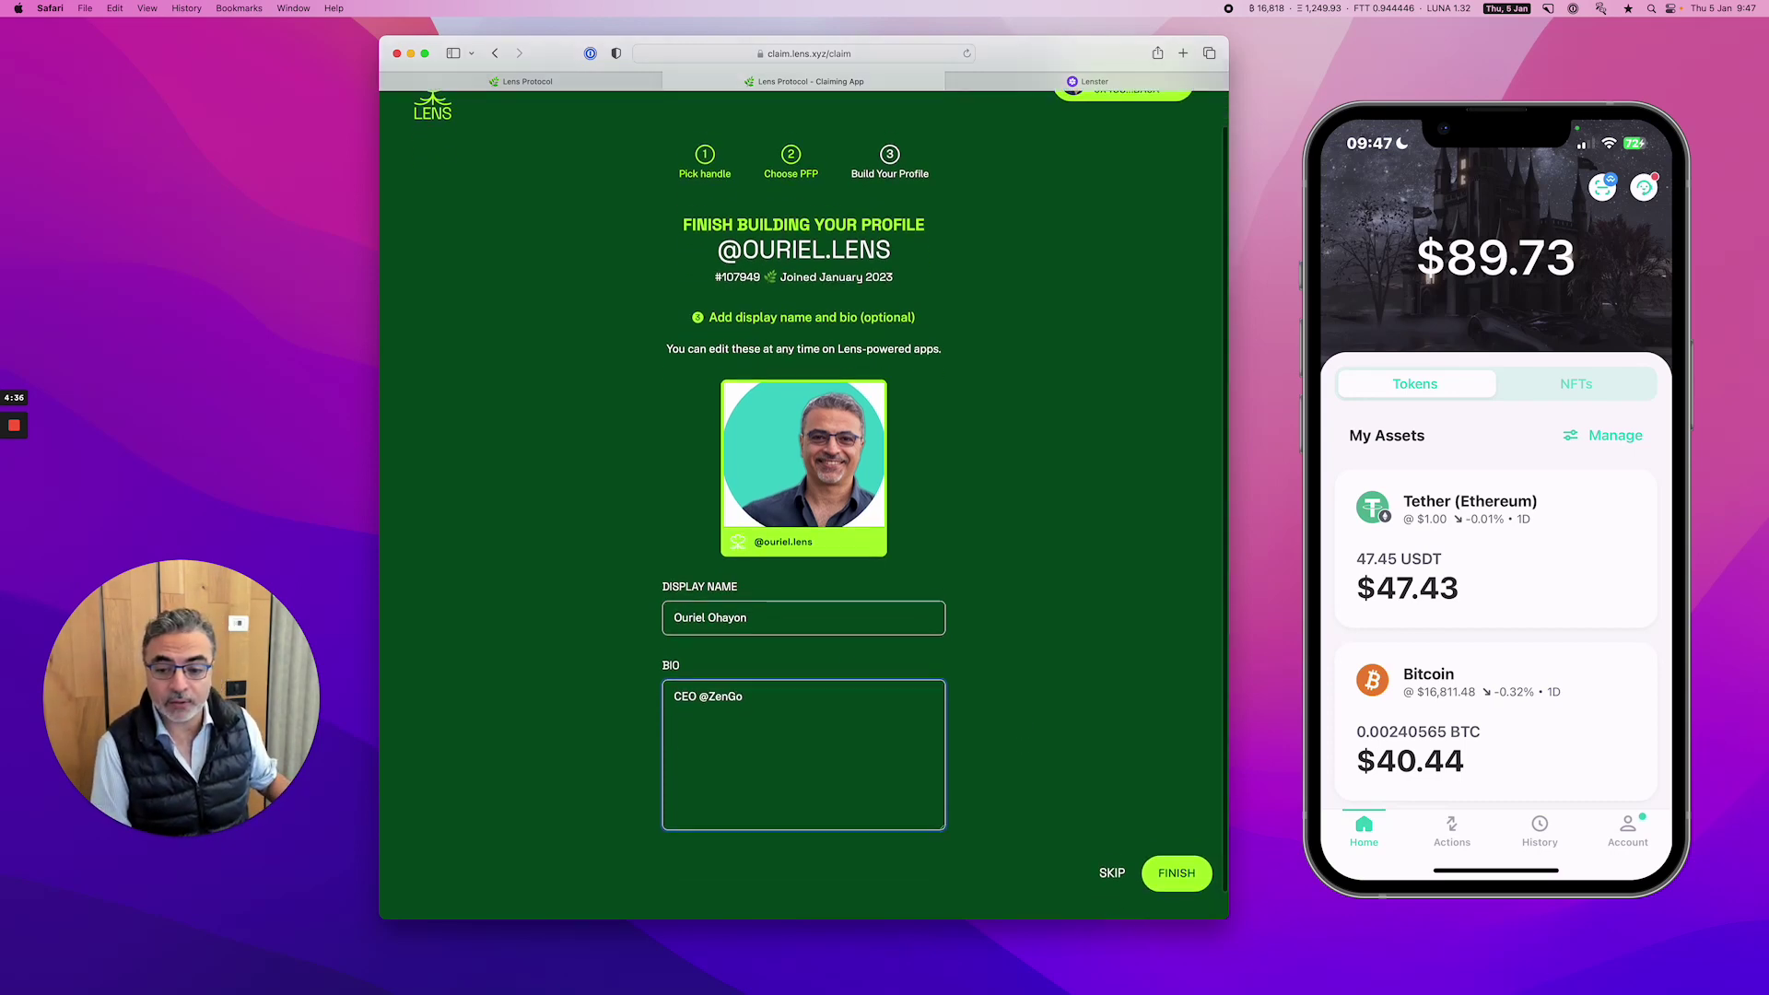
{"action": "left_click", "coordinate": [1175, 848]}
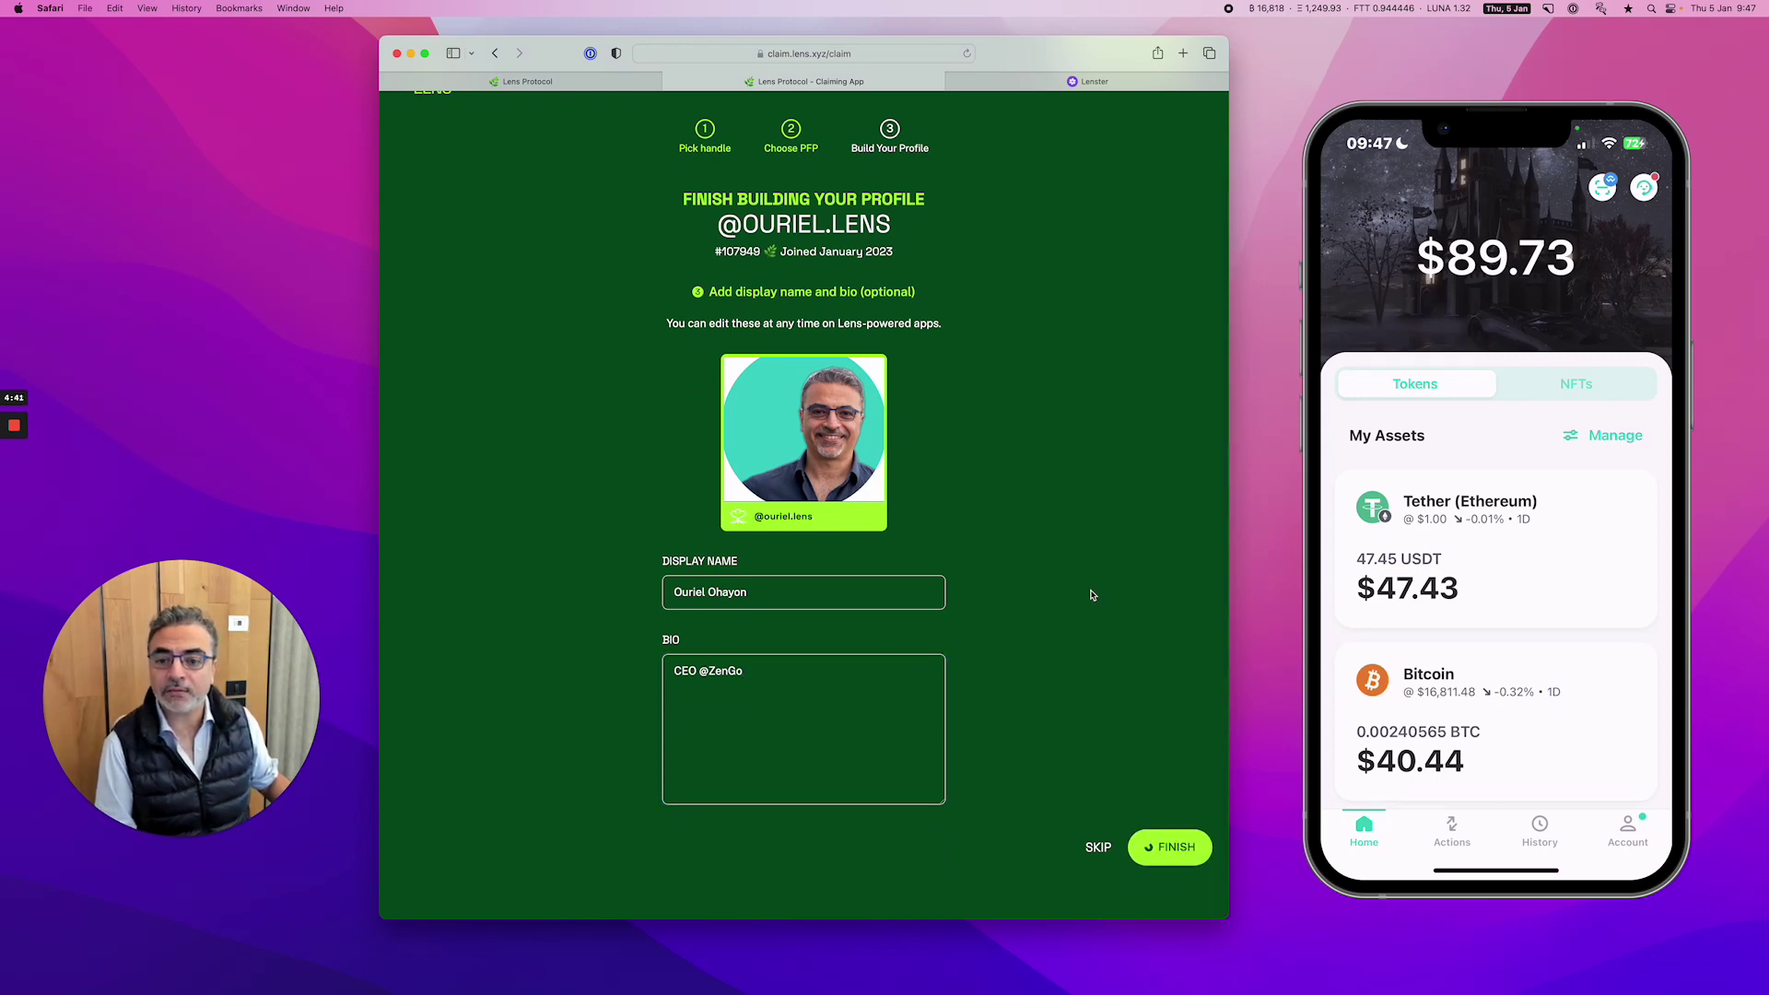
{"action": "scroll", "coordinate": [1091, 595], "scroll_direction": "up", "scroll_amount": 1}
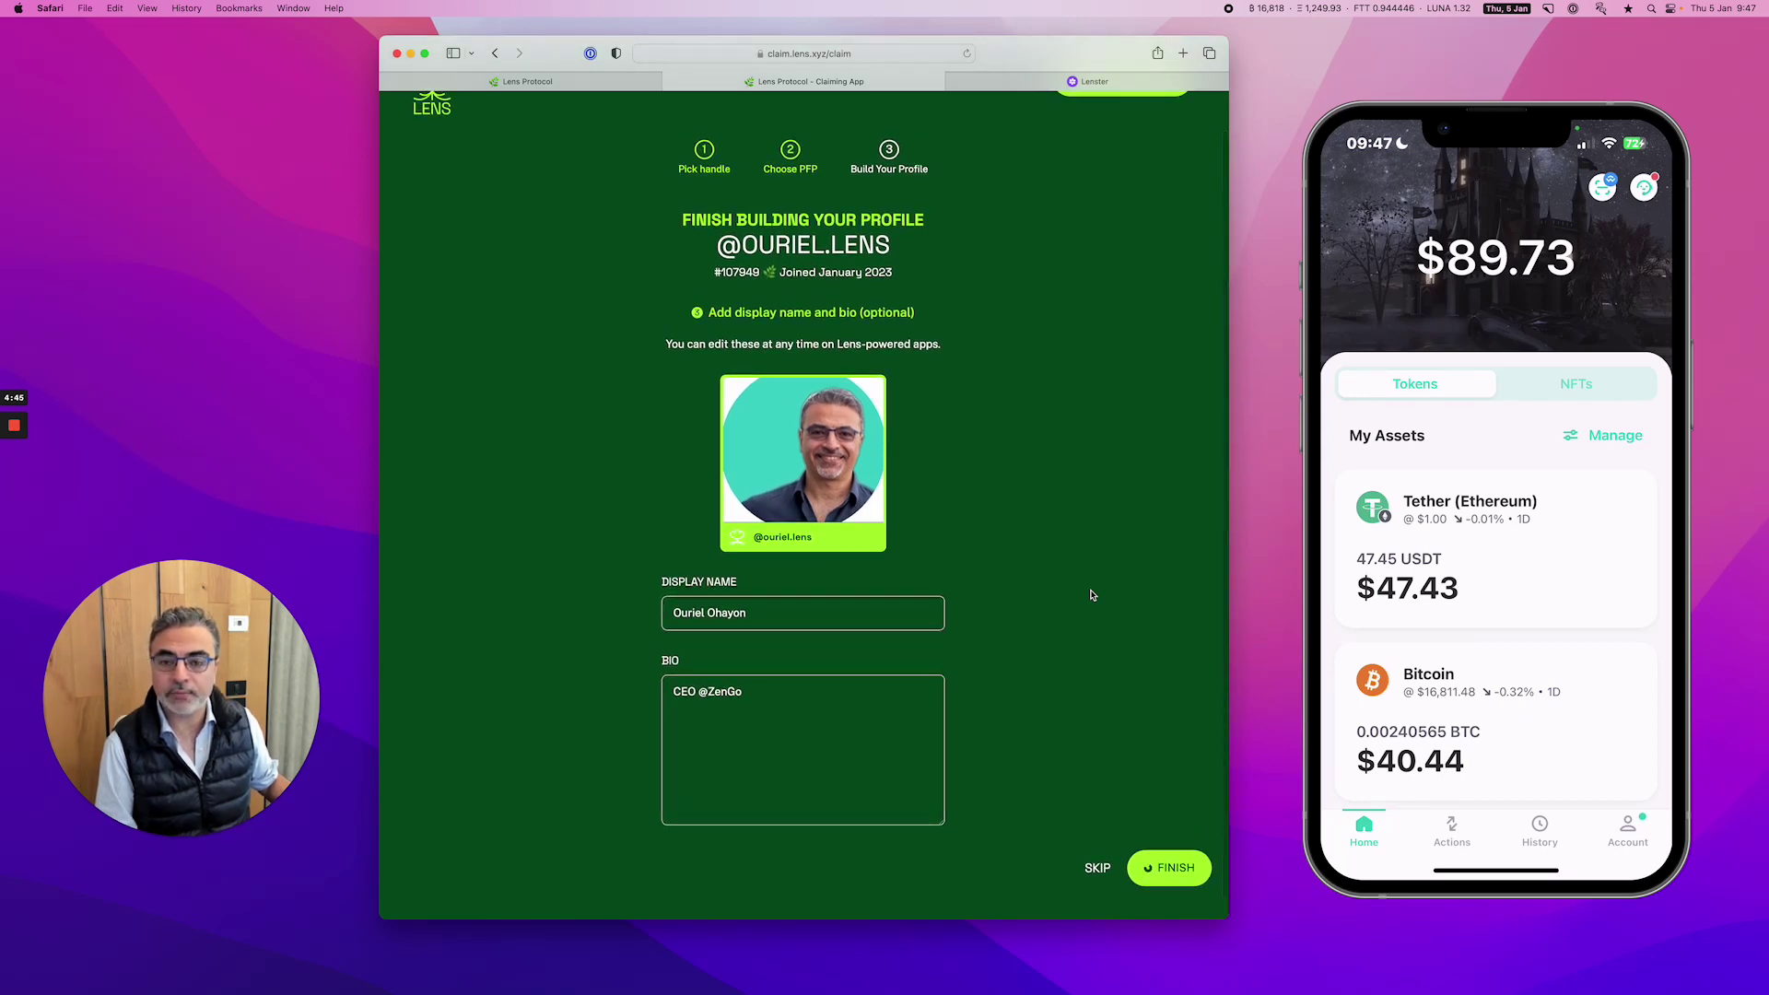
{"action": "scroll", "coordinate": [1090, 595], "scroll_direction": "up", "scroll_amount": 3}
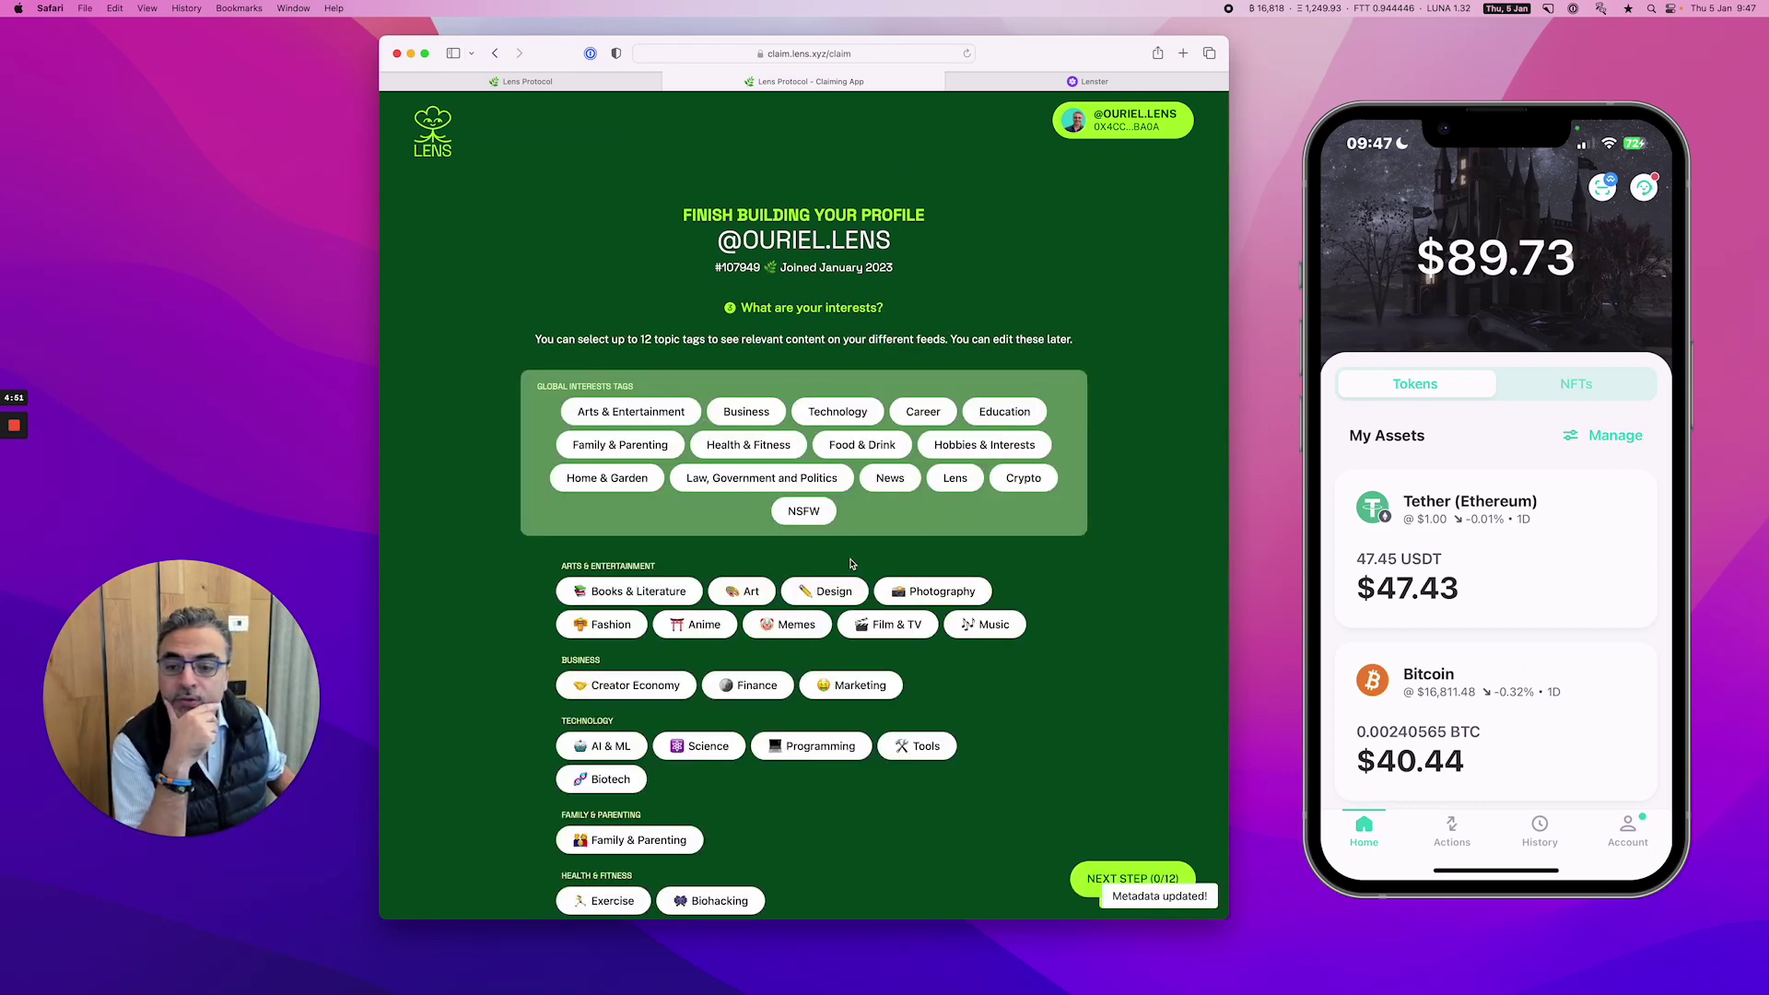
Add the Lens, News, Marketing and Finance interest tags
{"action": "left_click", "coordinate": [955, 478]}
{"action": "left_click", "coordinate": [892, 485]}
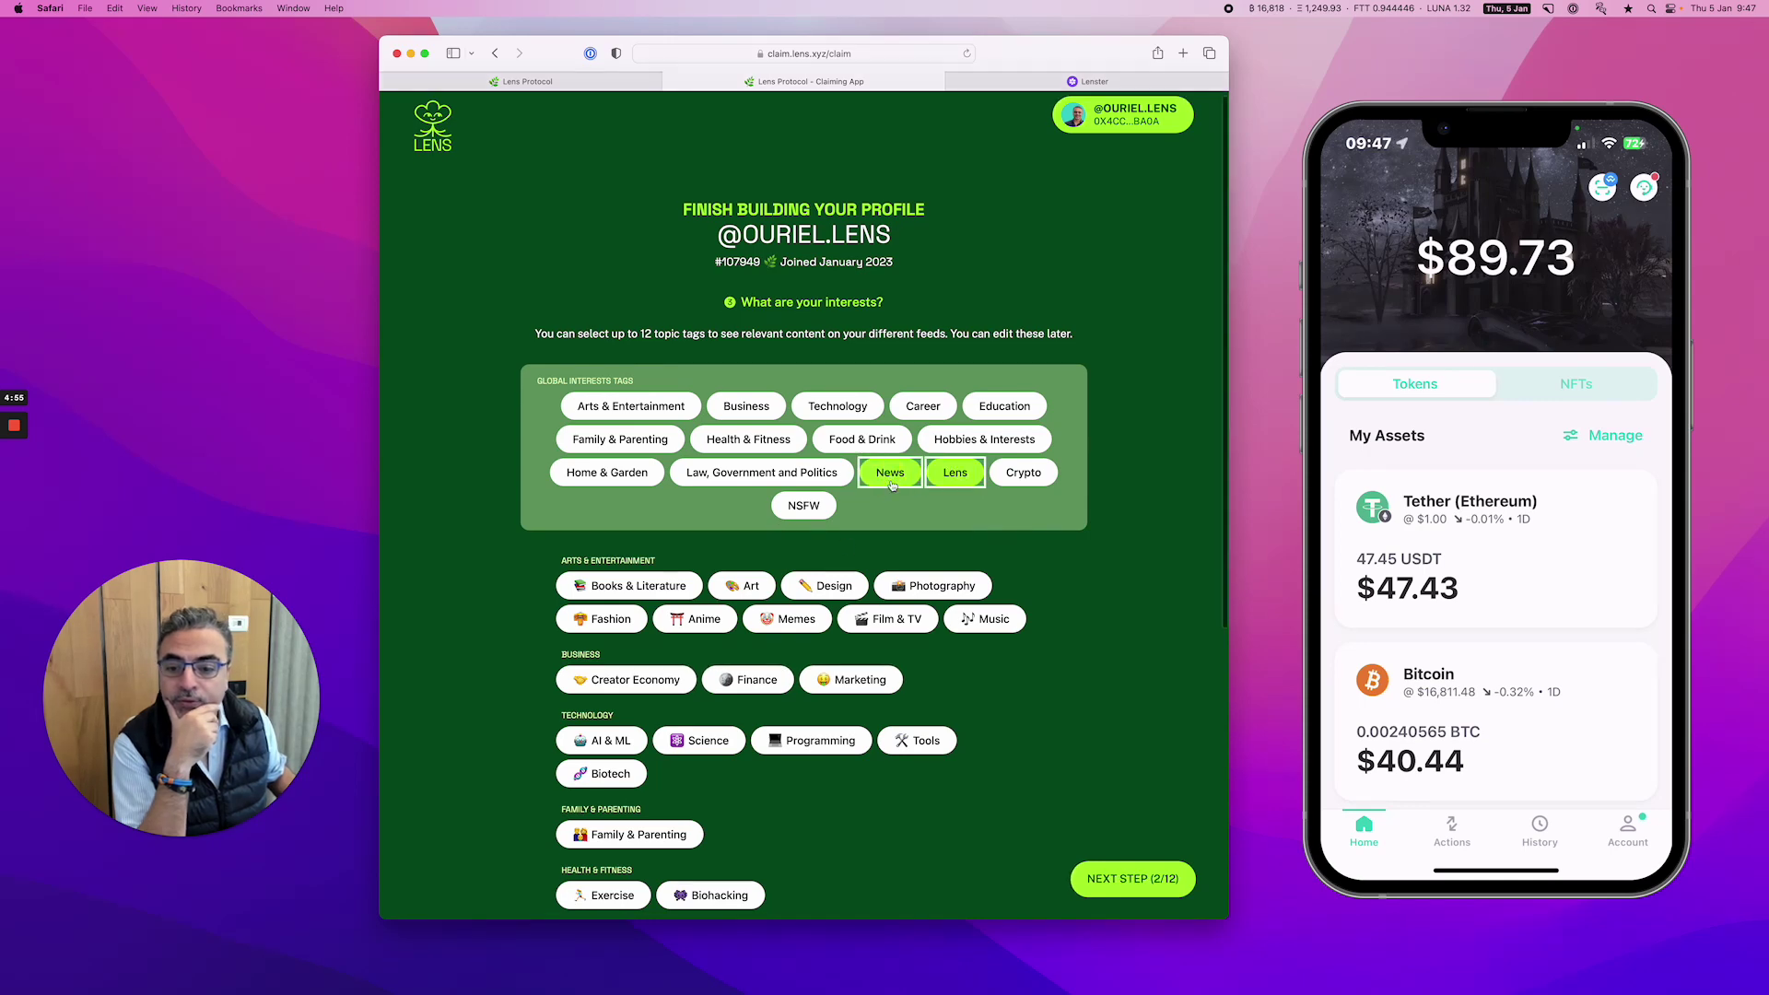
{"action": "scroll", "coordinate": [890, 516], "scroll_direction": "down", "scroll_amount": 1}
{"action": "left_click", "coordinate": [872, 644]}
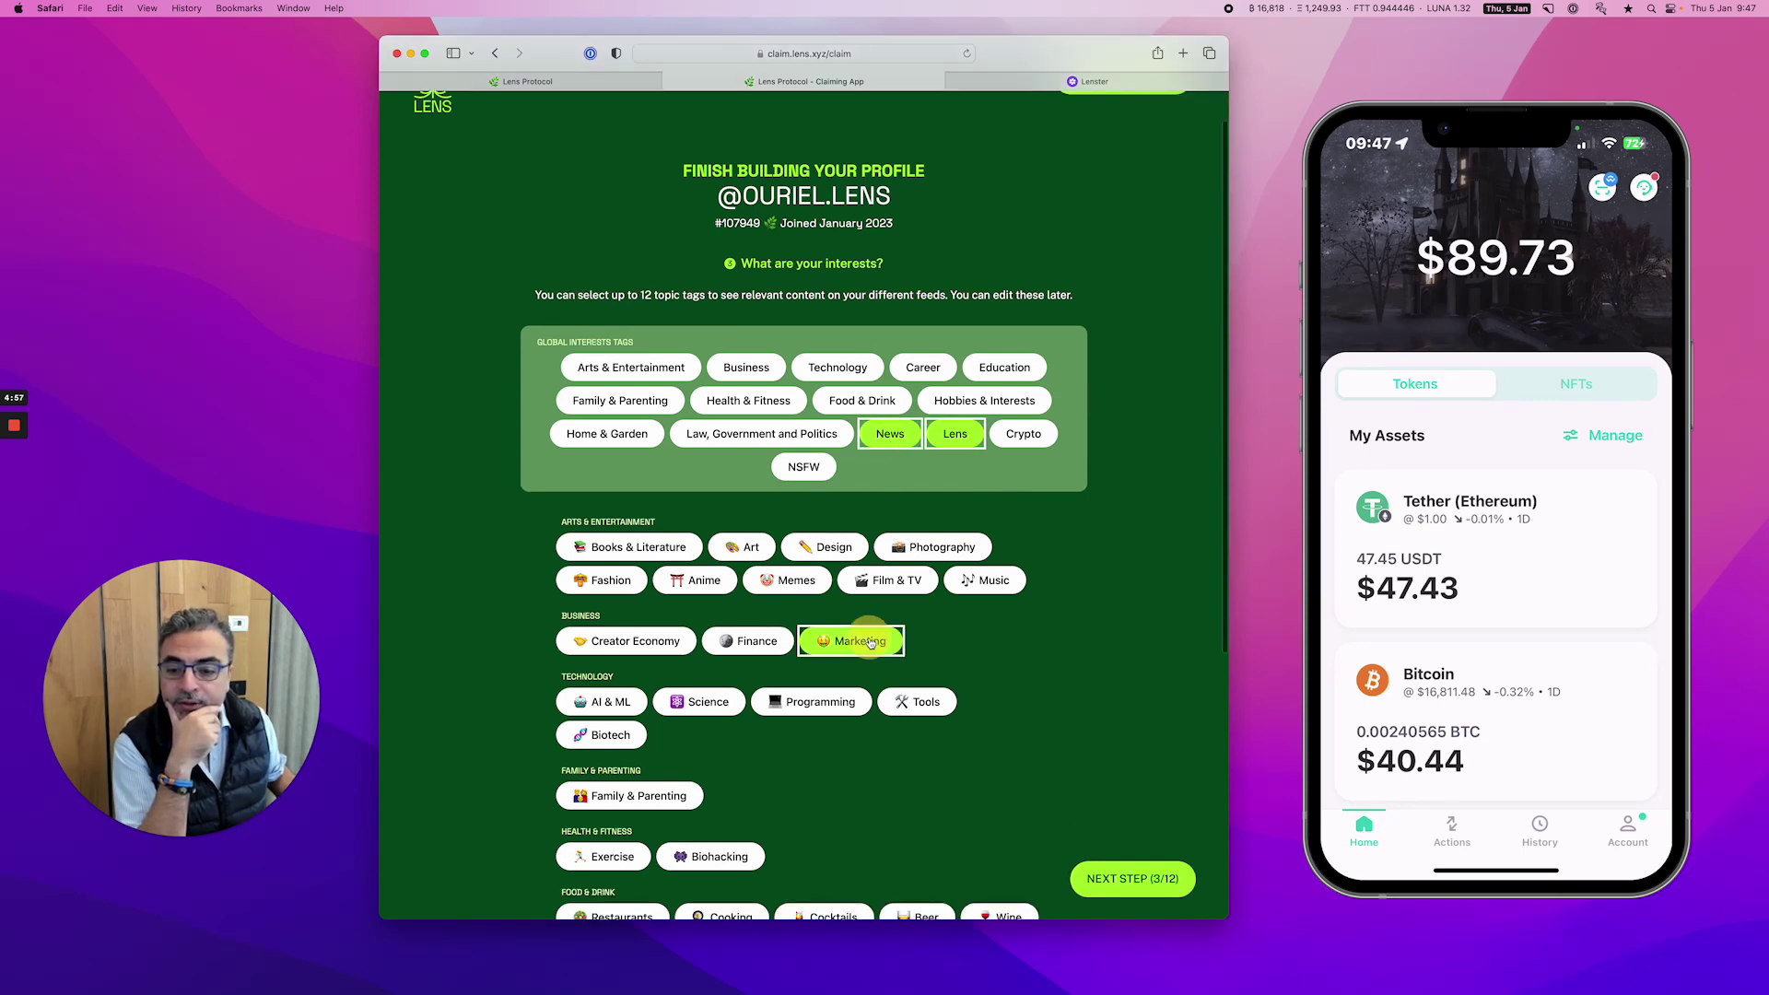
{"action": "left_click", "coordinate": [765, 645]}
Add NFT, Web3, Web3 Social, L1s, Bitcoin and Ethereum tags, then submit the interests
{"action": "scroll", "coordinate": [767, 647], "scroll_direction": "down", "scroll_amount": 2}
{"action": "scroll", "coordinate": [792, 719], "scroll_direction": "down", "scroll_amount": 5}
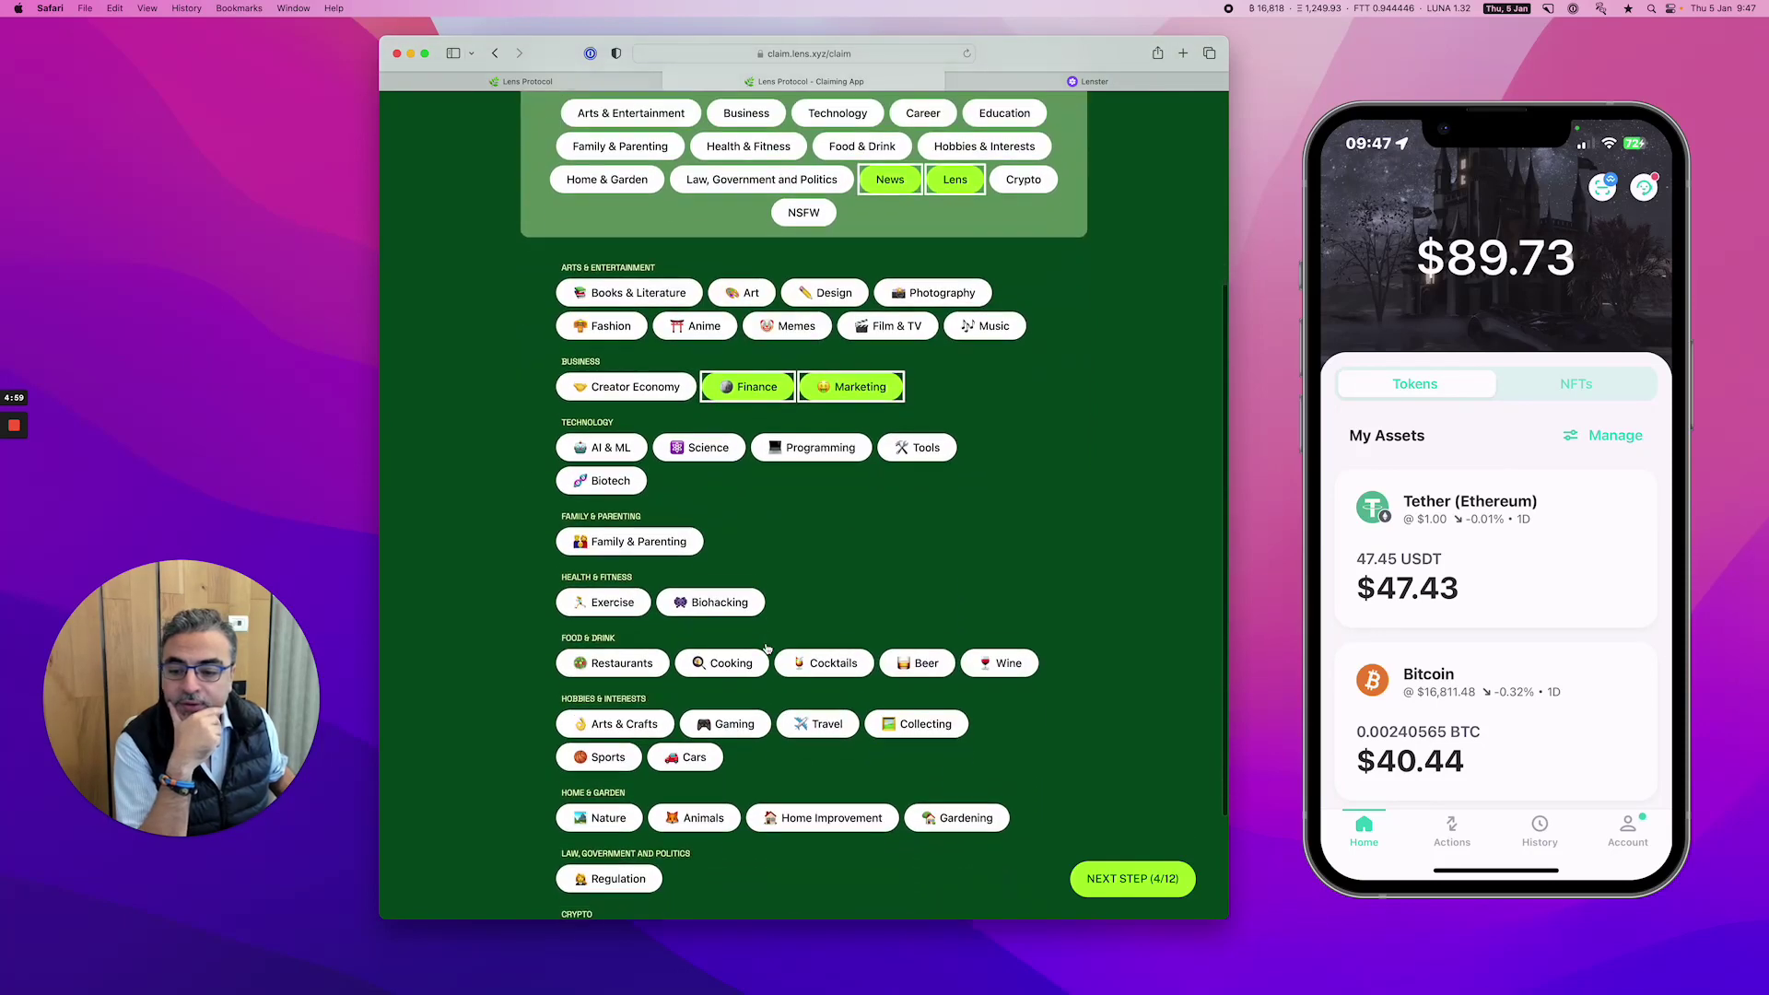
{"action": "scroll", "coordinate": [815, 798], "scroll_direction": "down", "scroll_amount": 2}
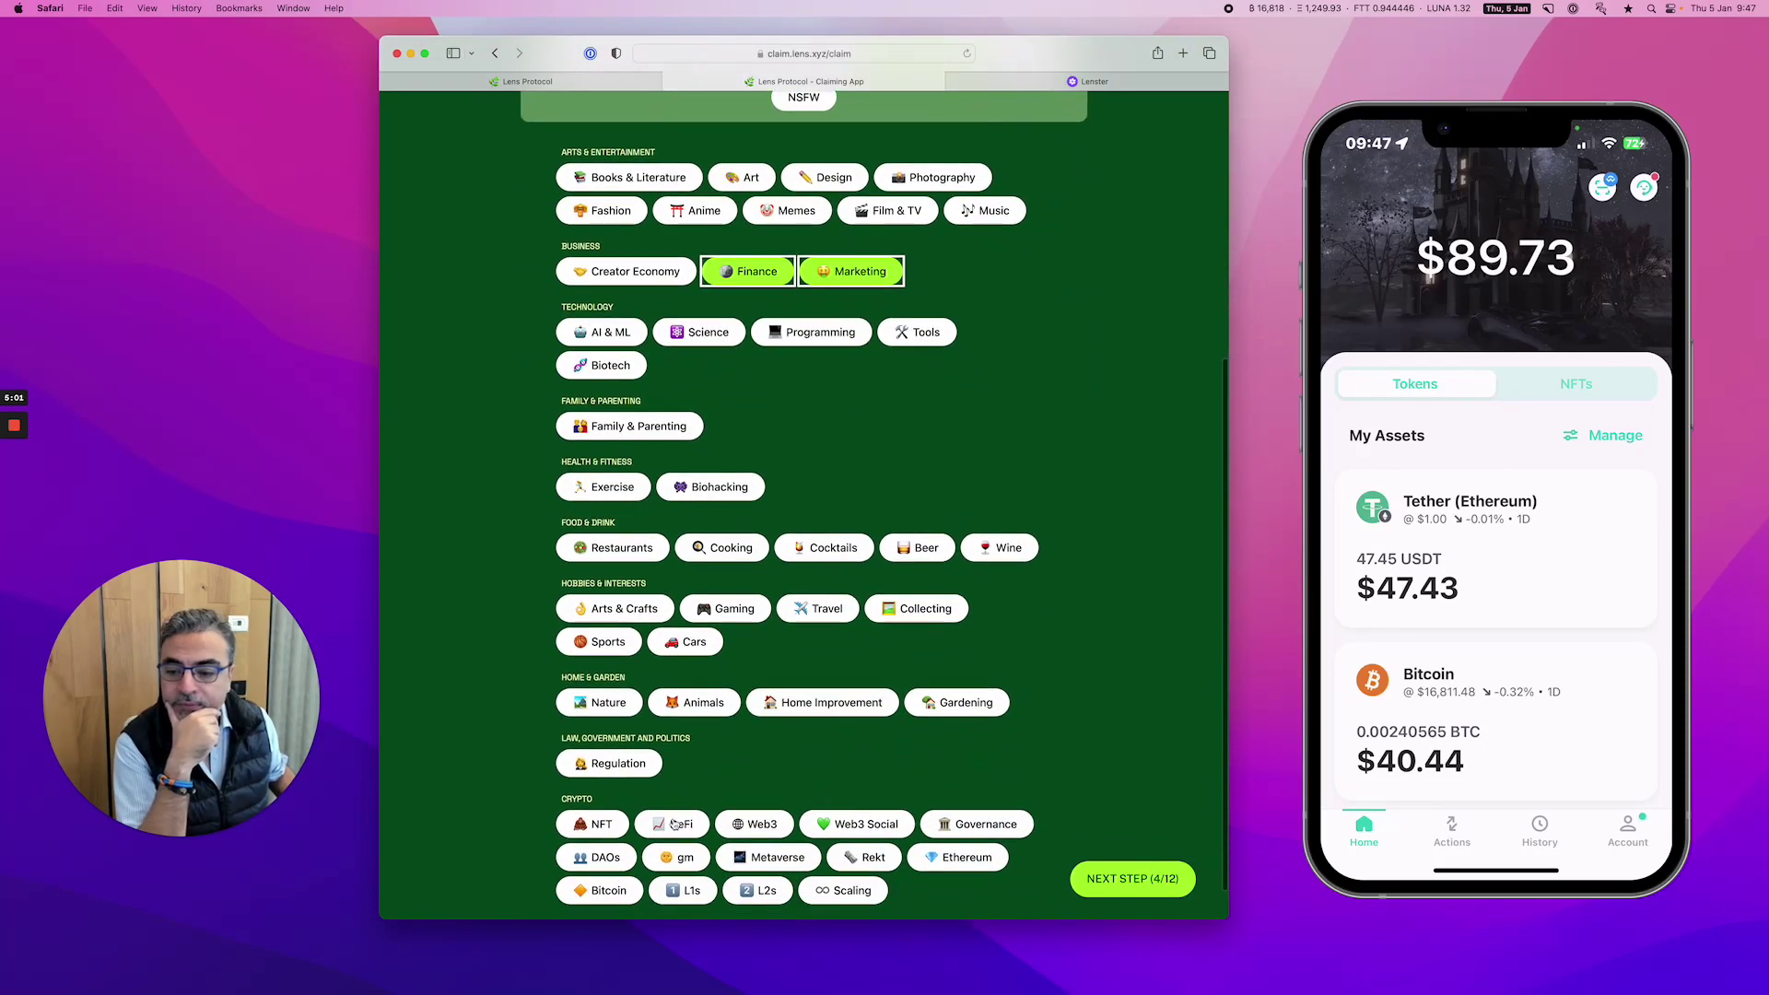
{"action": "left_click", "coordinate": [604, 827]}
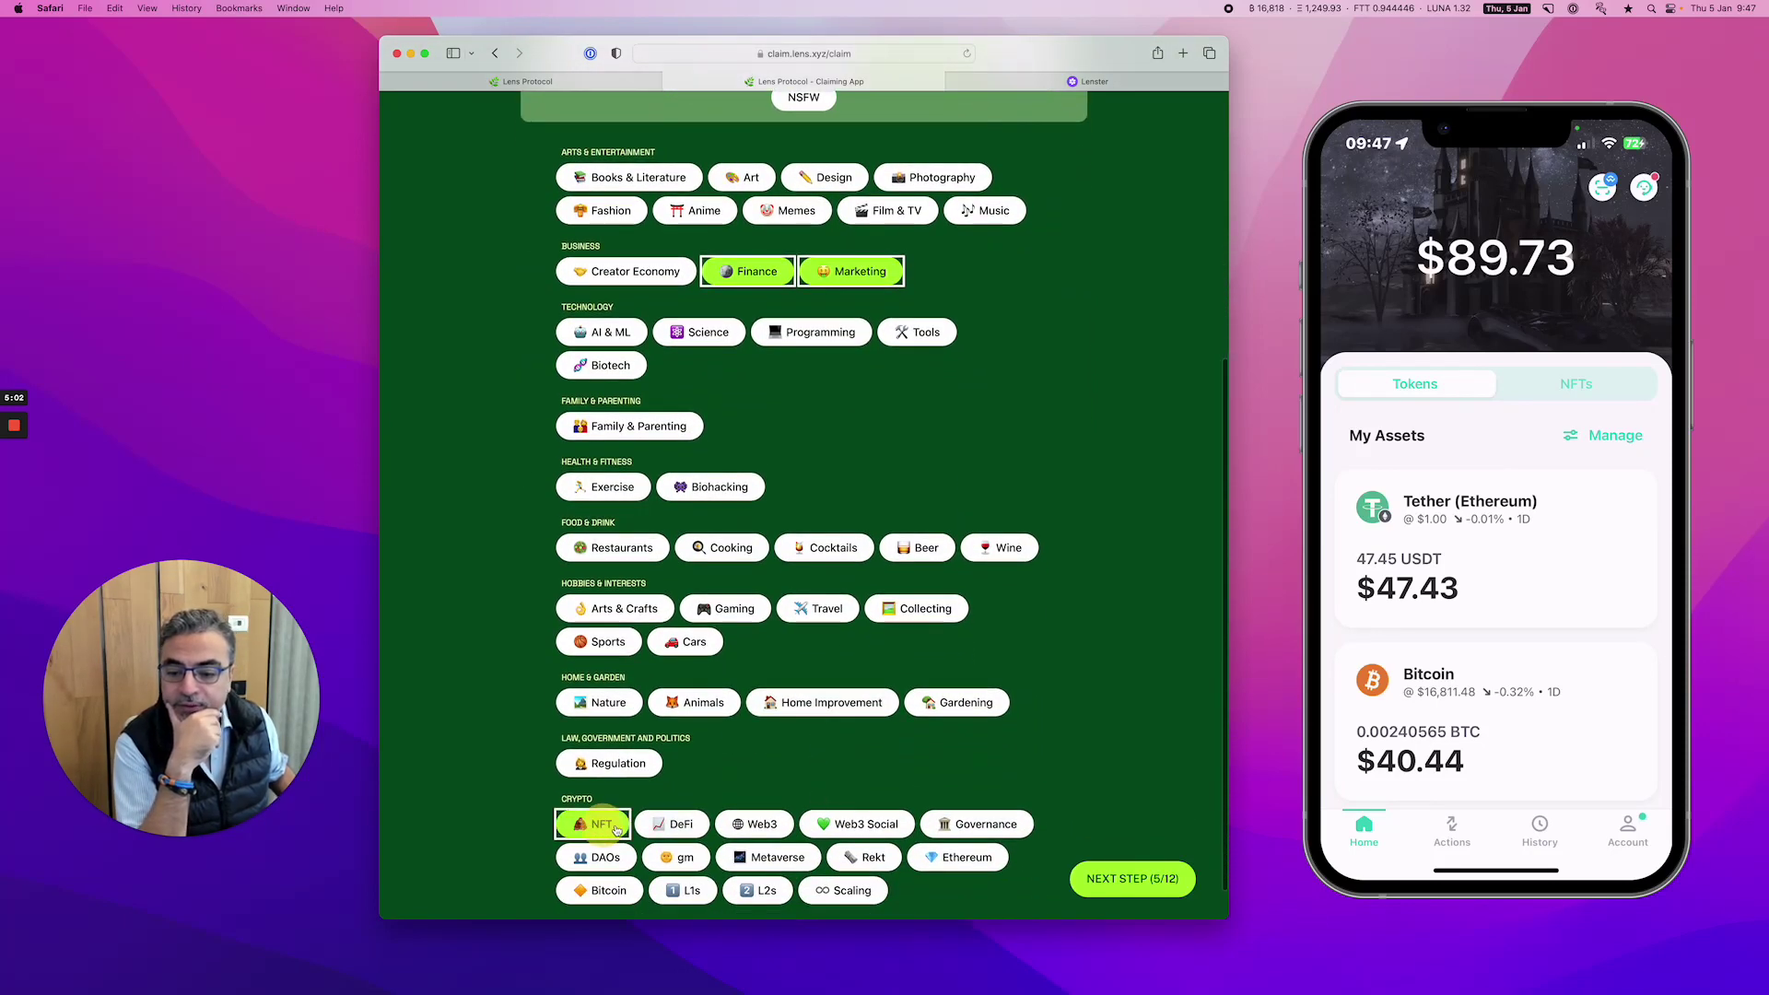
{"action": "left_click", "coordinate": [761, 825]}
{"action": "left_click", "coordinate": [857, 825]}
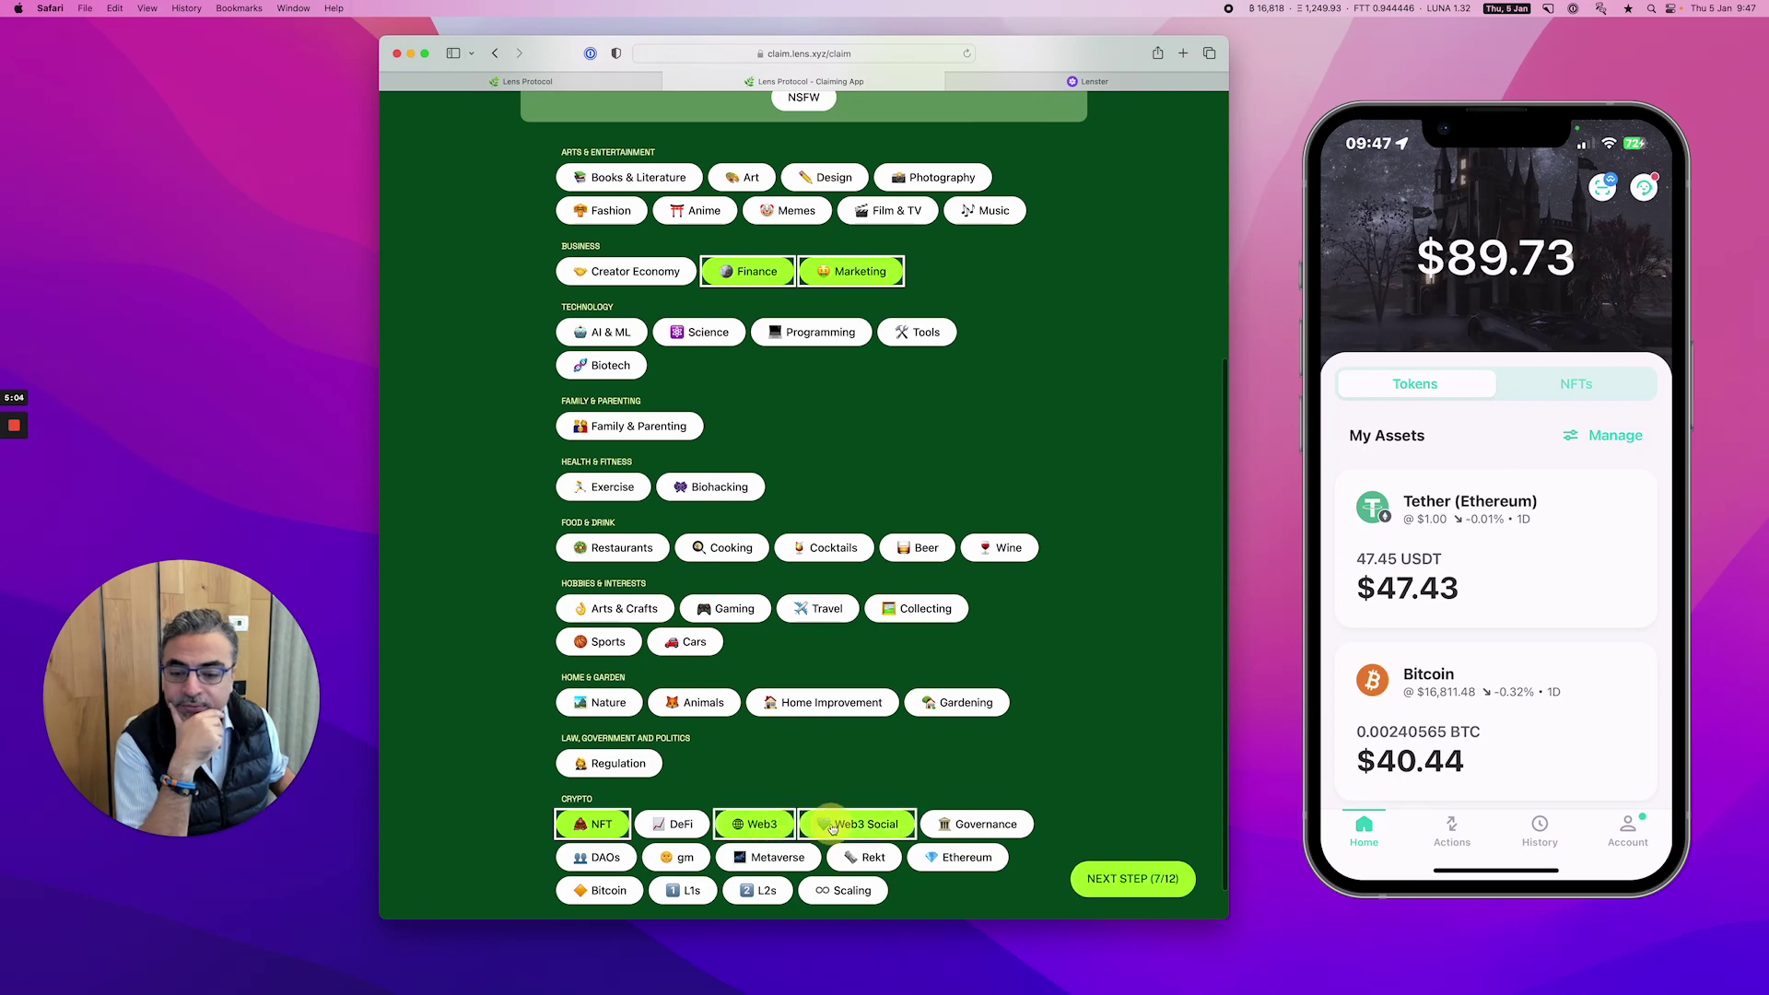
{"action": "left_click", "coordinate": [686, 890]}
{"action": "left_click", "coordinate": [604, 892]}
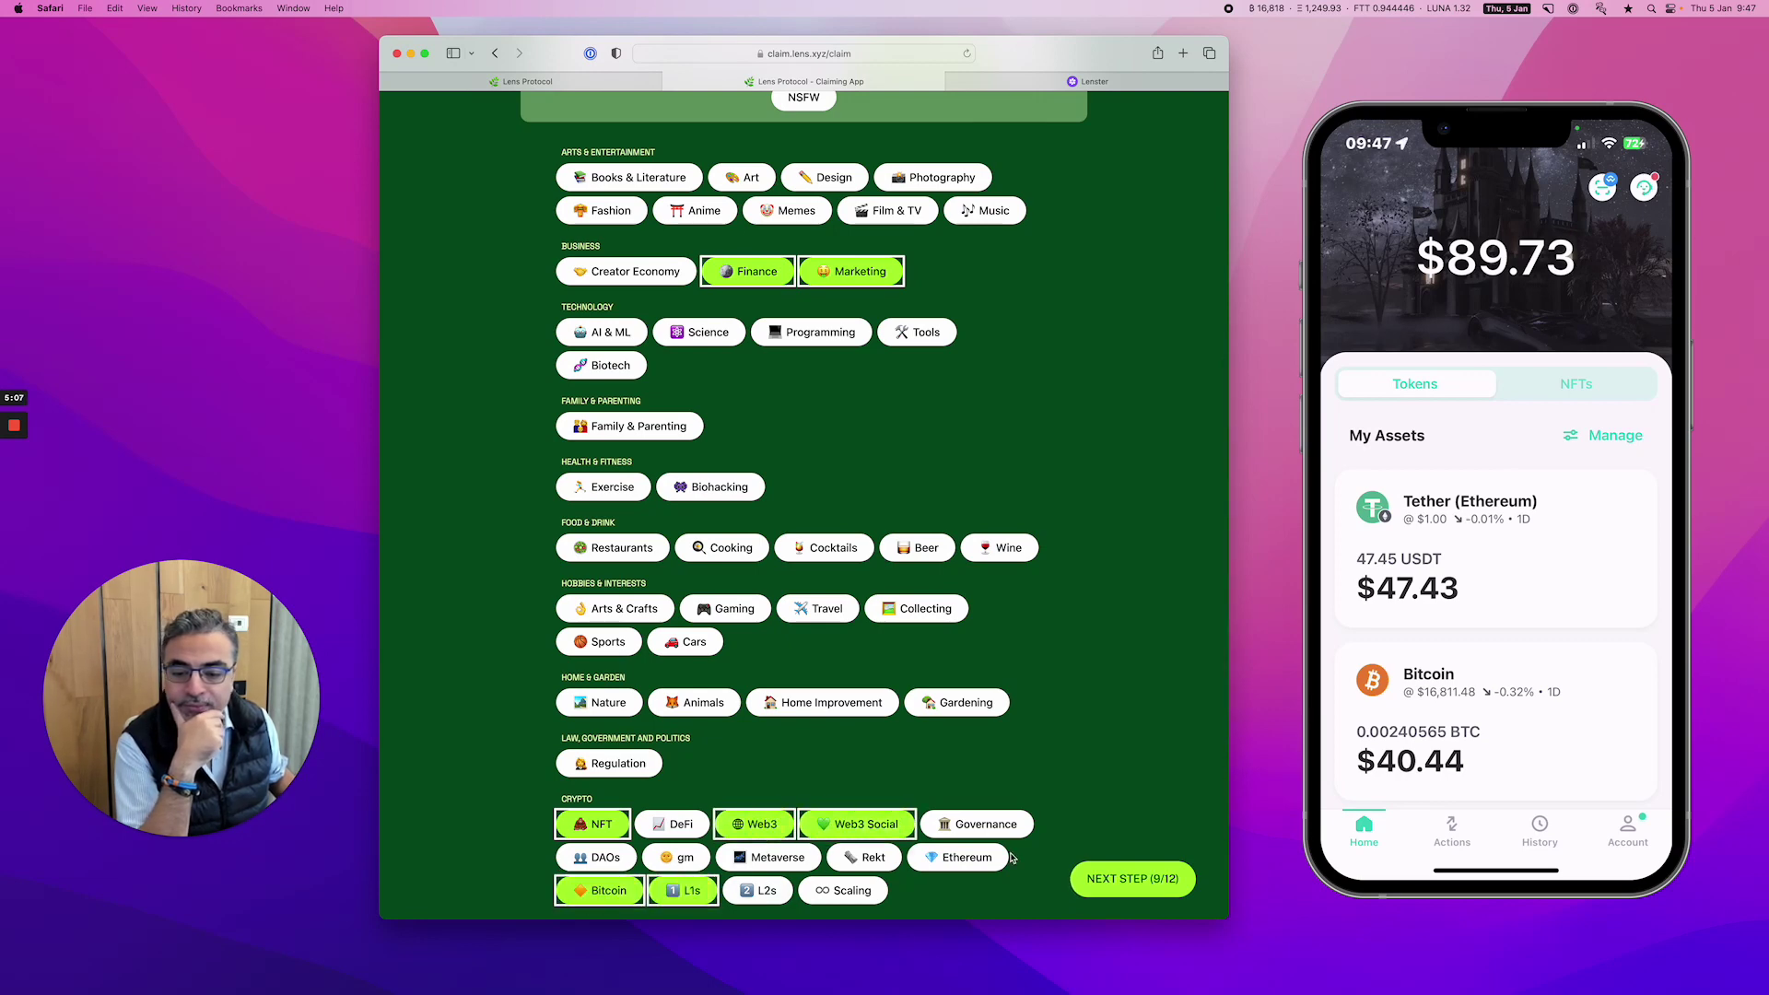
{"action": "left_click", "coordinate": [966, 858]}
{"action": "left_click", "coordinate": [1119, 883]}
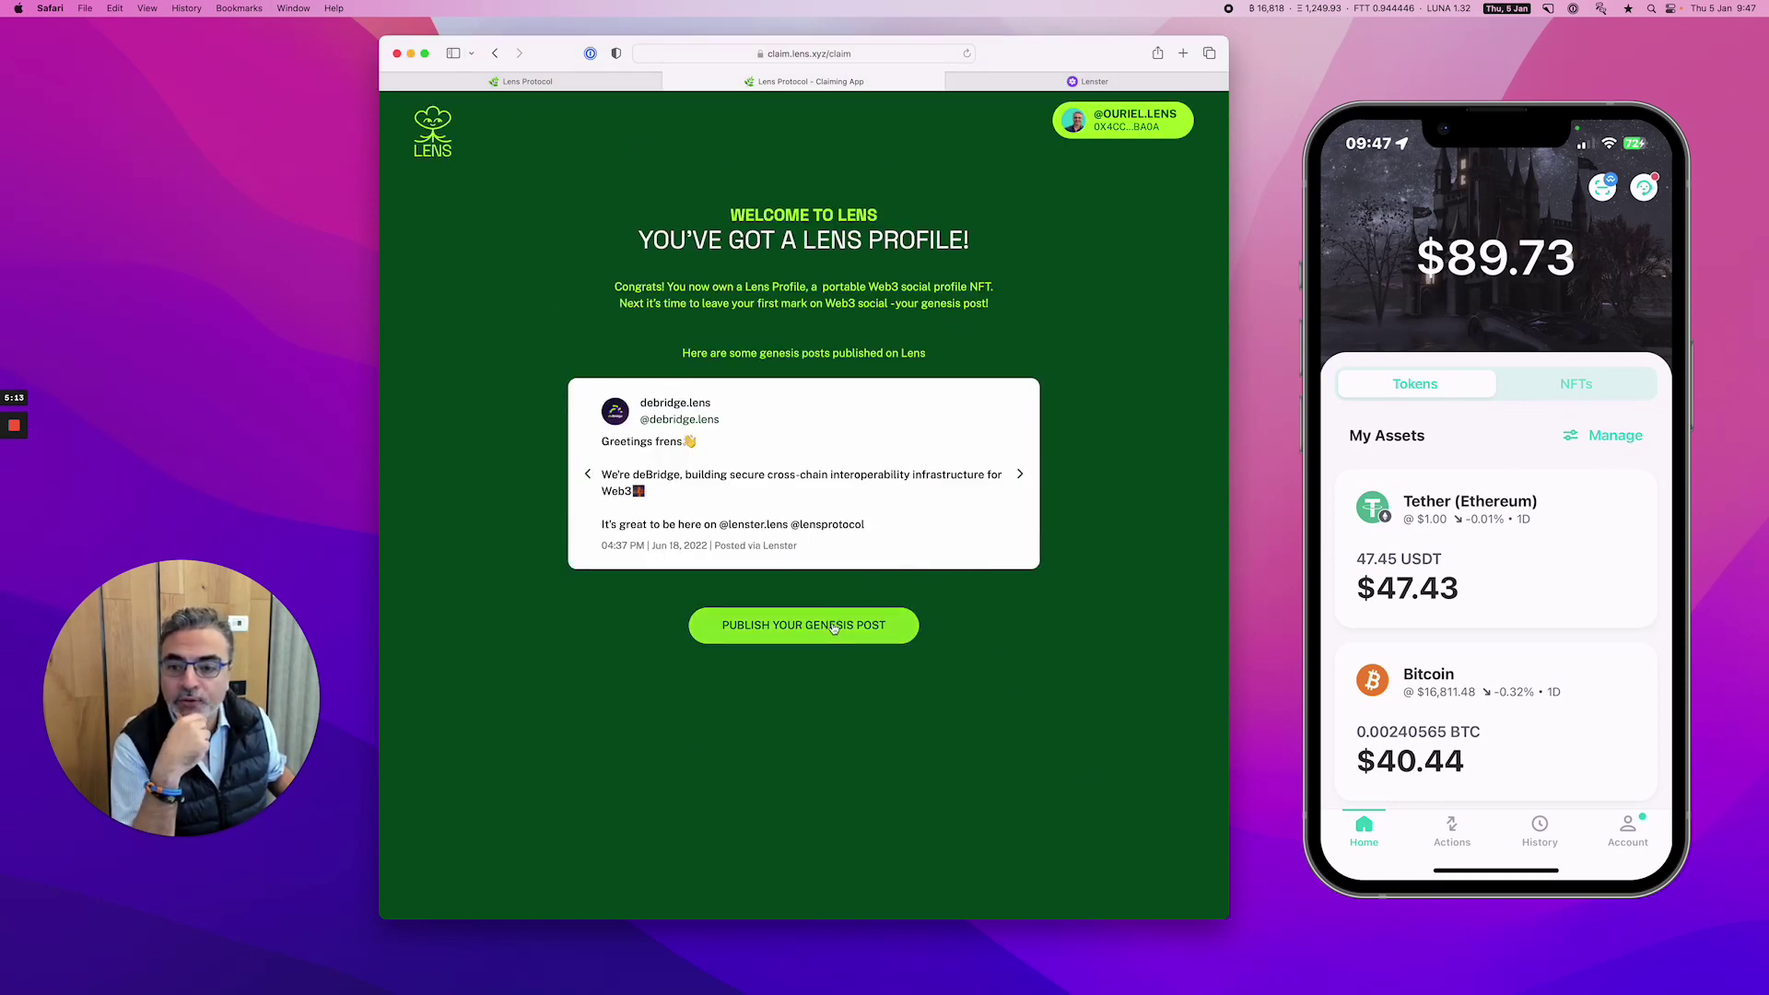
Write and publish the genesis post 'Hello Lens World :)'
{"action": "left_click", "coordinate": [834, 628]}
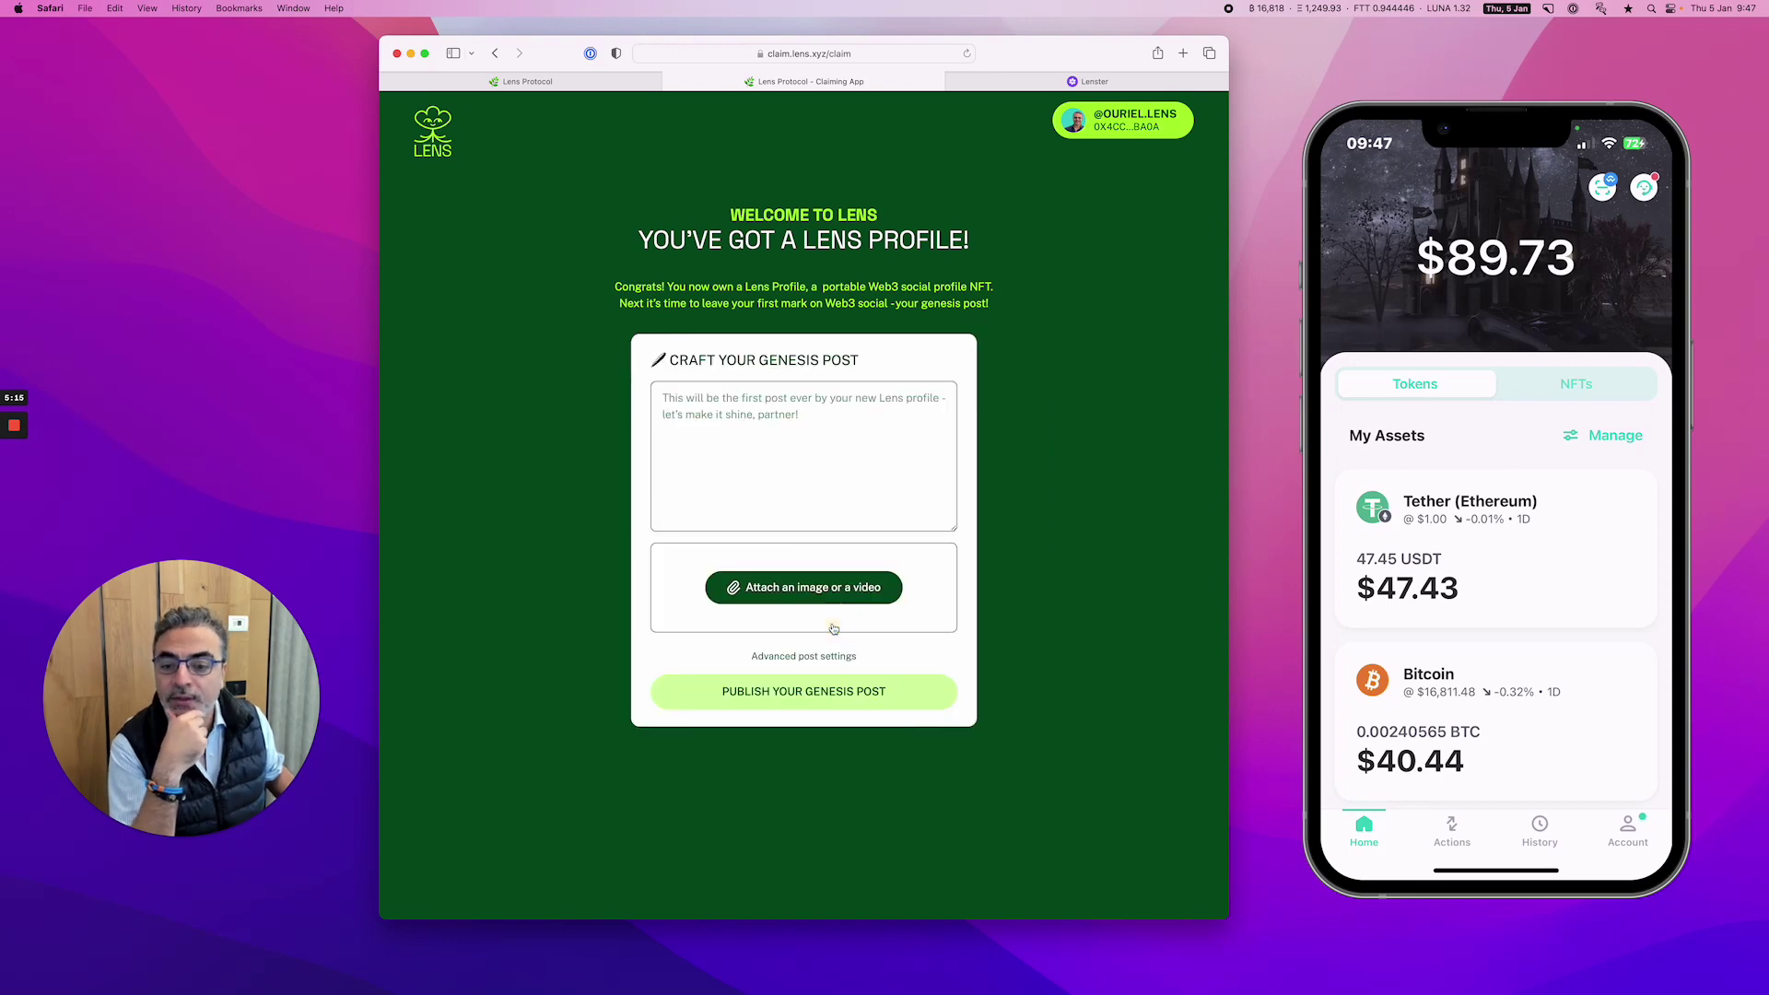
{"action": "left_click", "coordinate": [725, 430]}
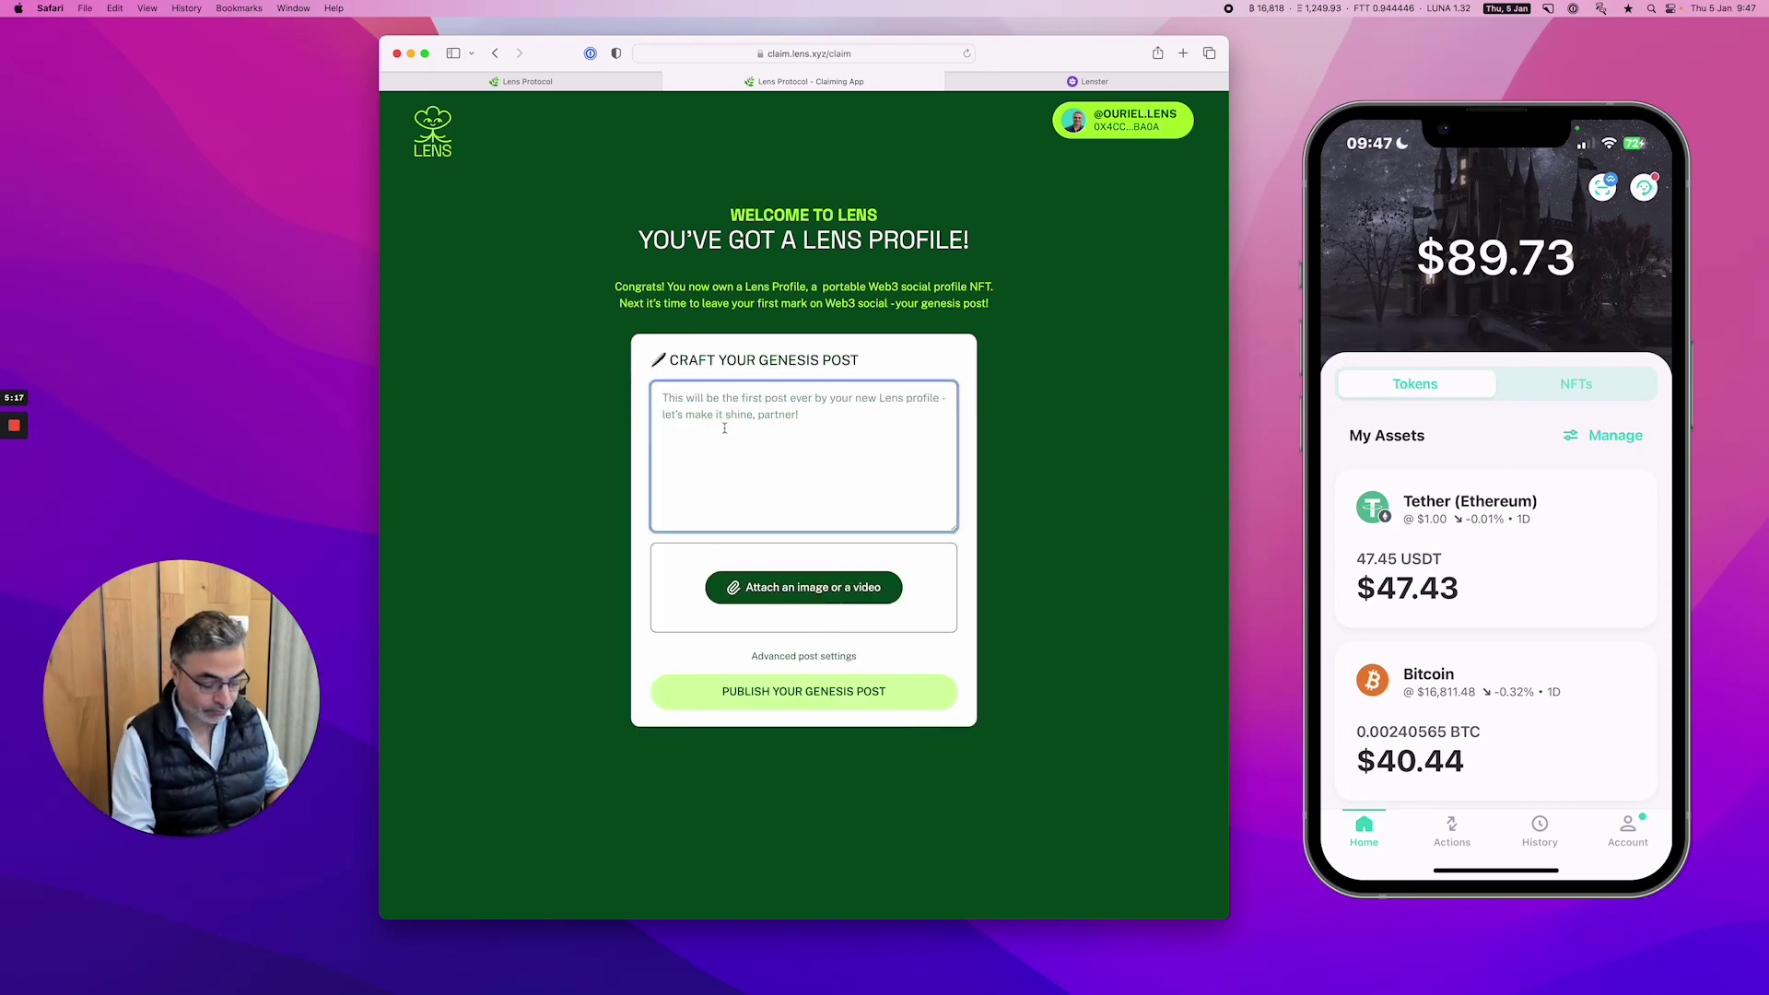
{"action": "type", "text": "Hello World"}
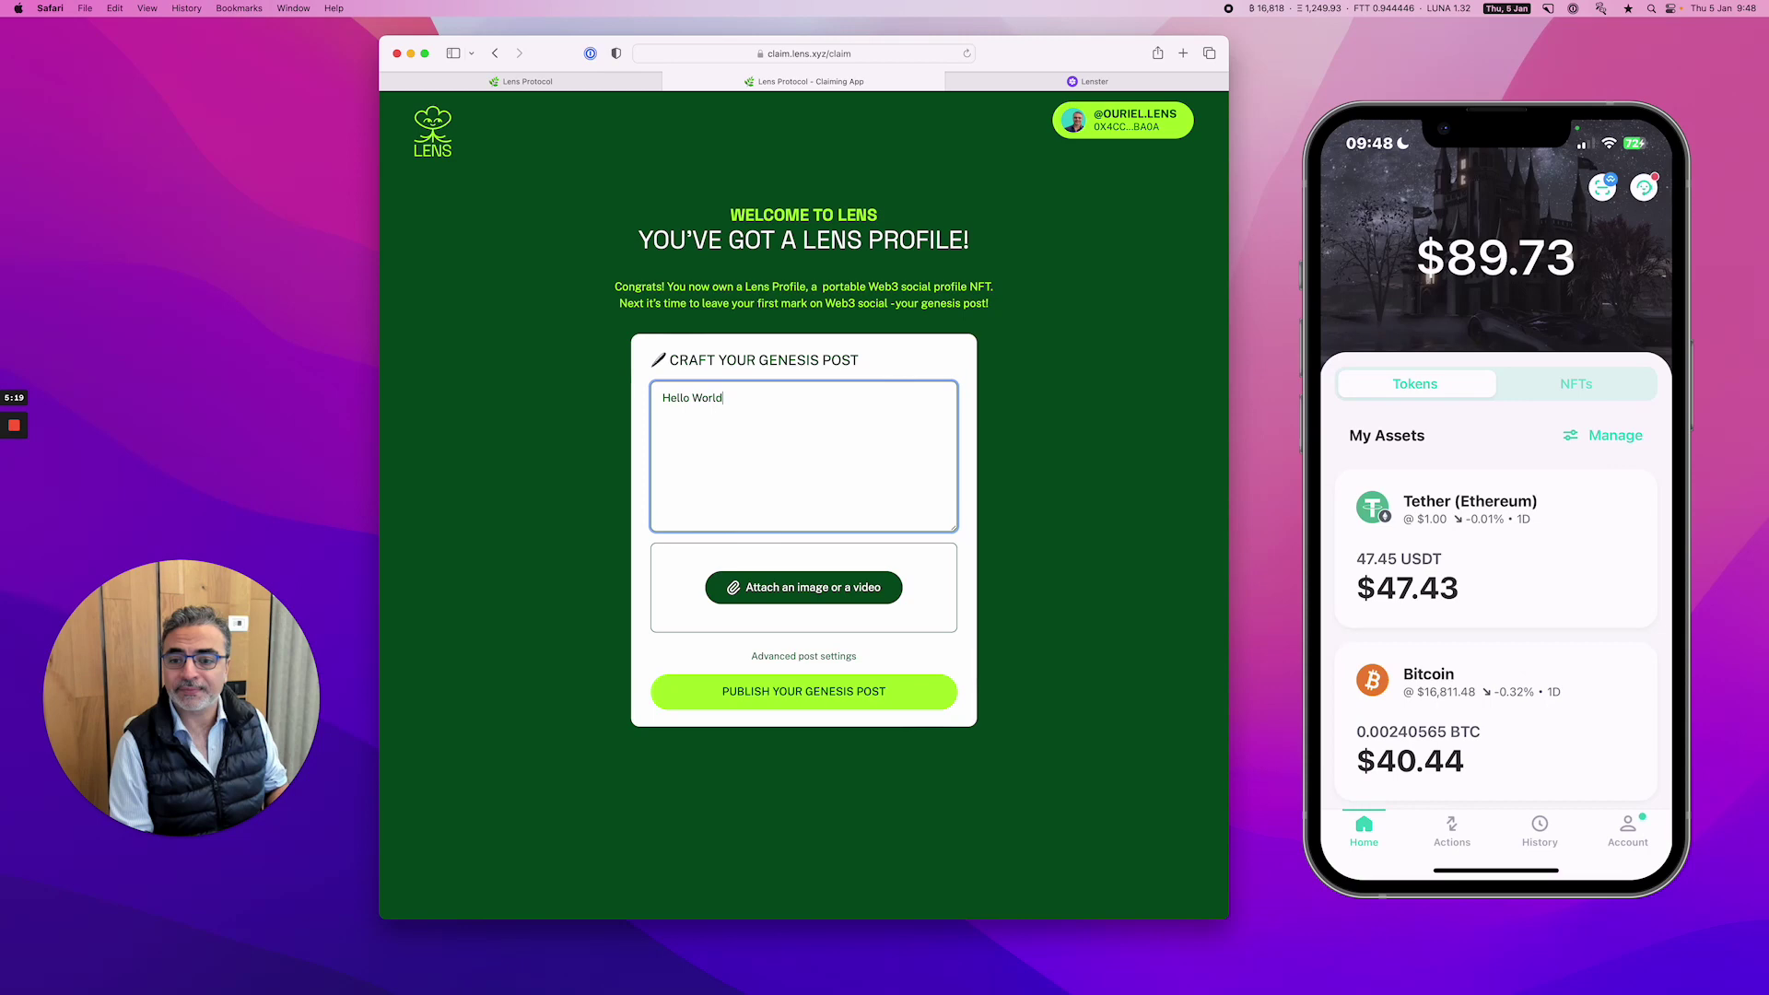
{"action": "key", "text": "BackSpace"}
{"action": "key", "text": "BackSpace"}
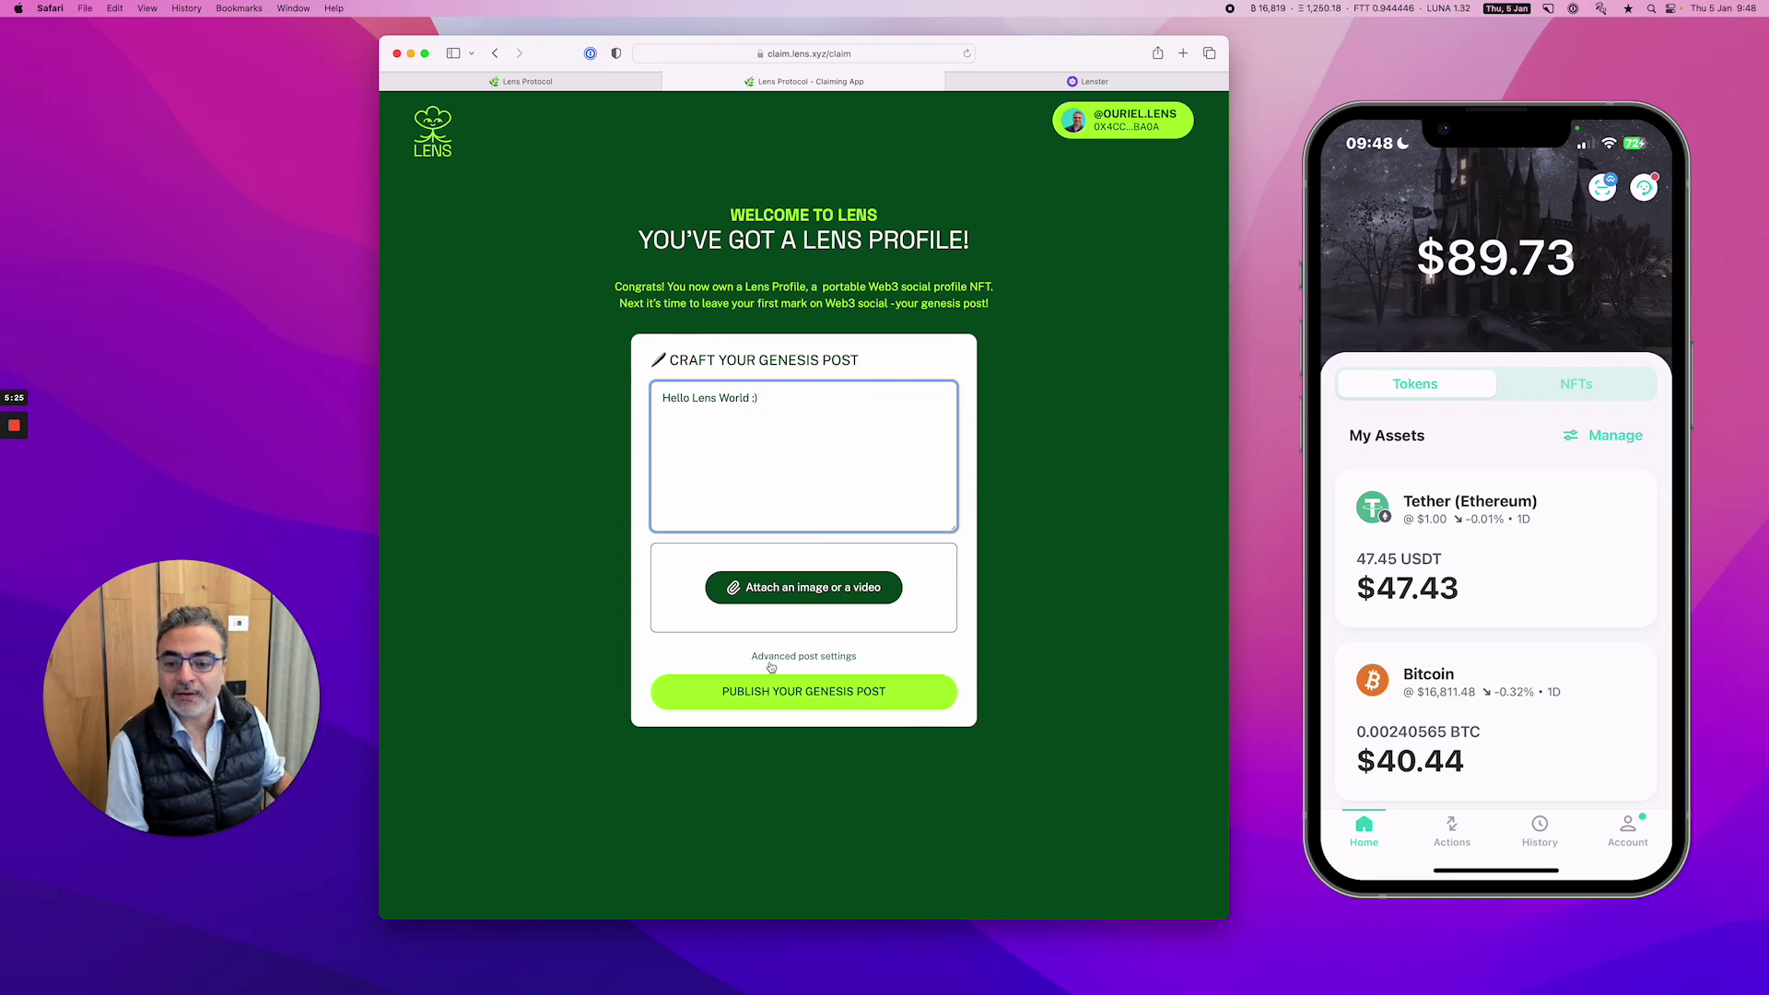
{"action": "left_click", "coordinate": [798, 691]}
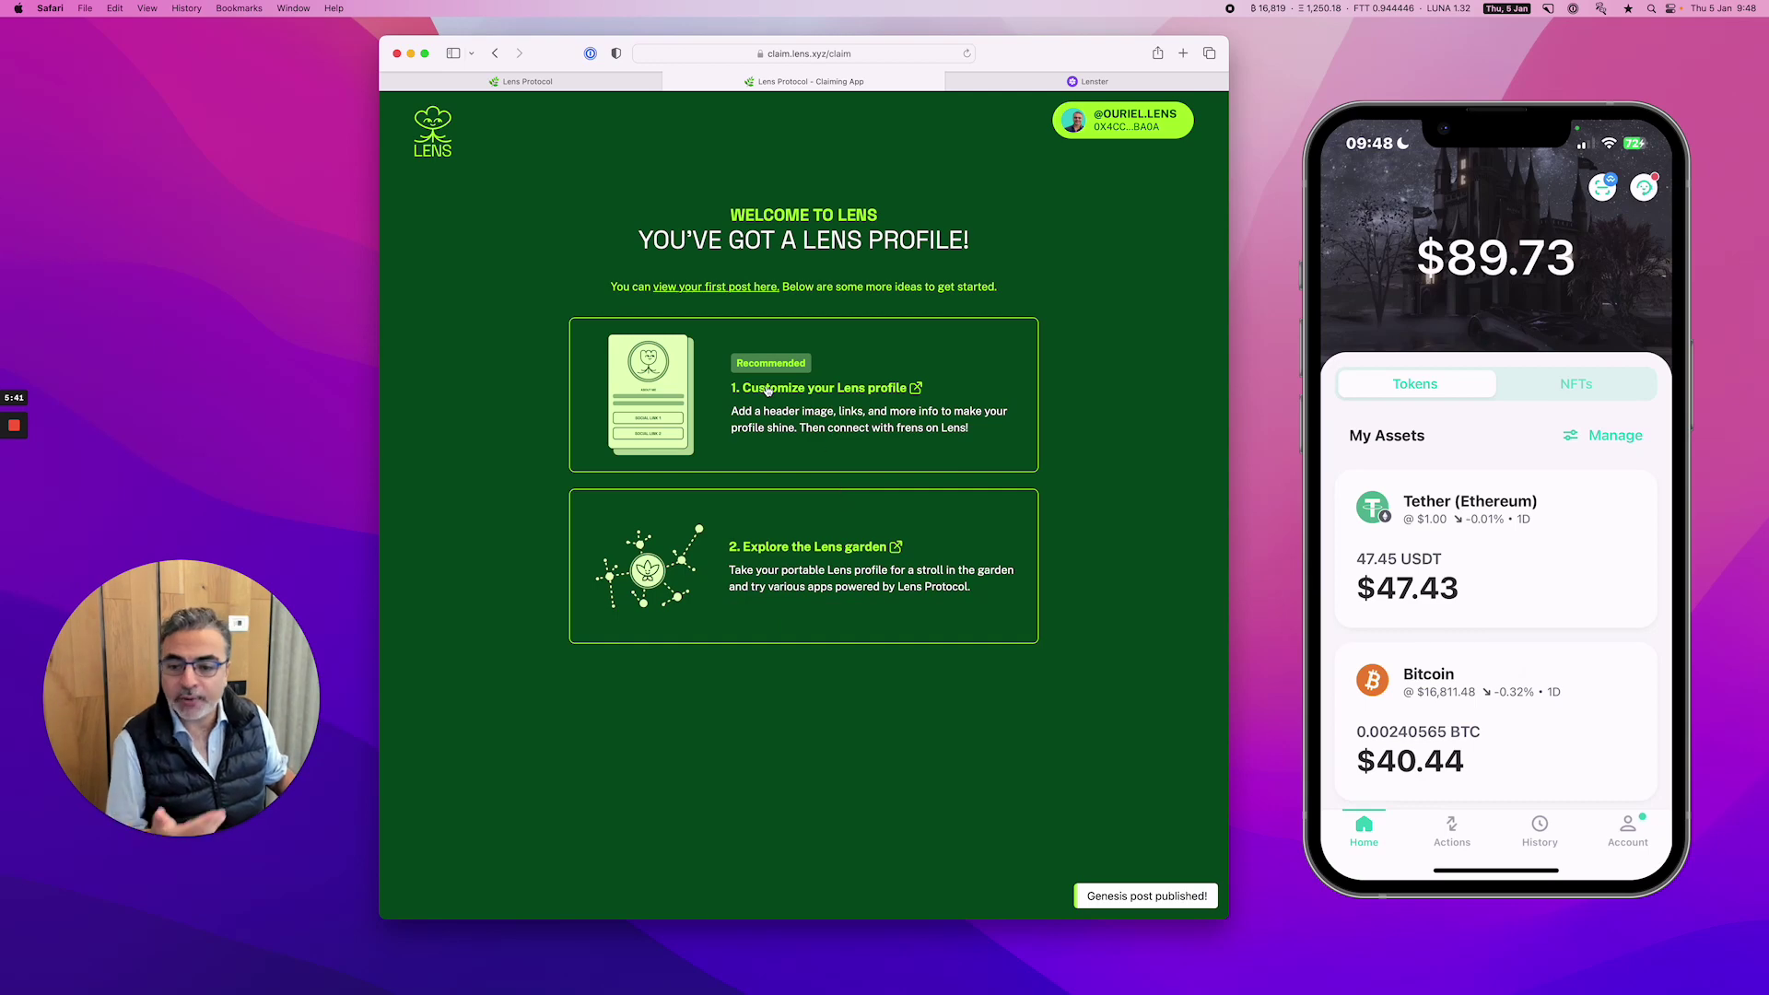
Start the Lenster login and connect the phone wallet through WalletConnect
{"action": "left_click", "coordinate": [997, 86]}
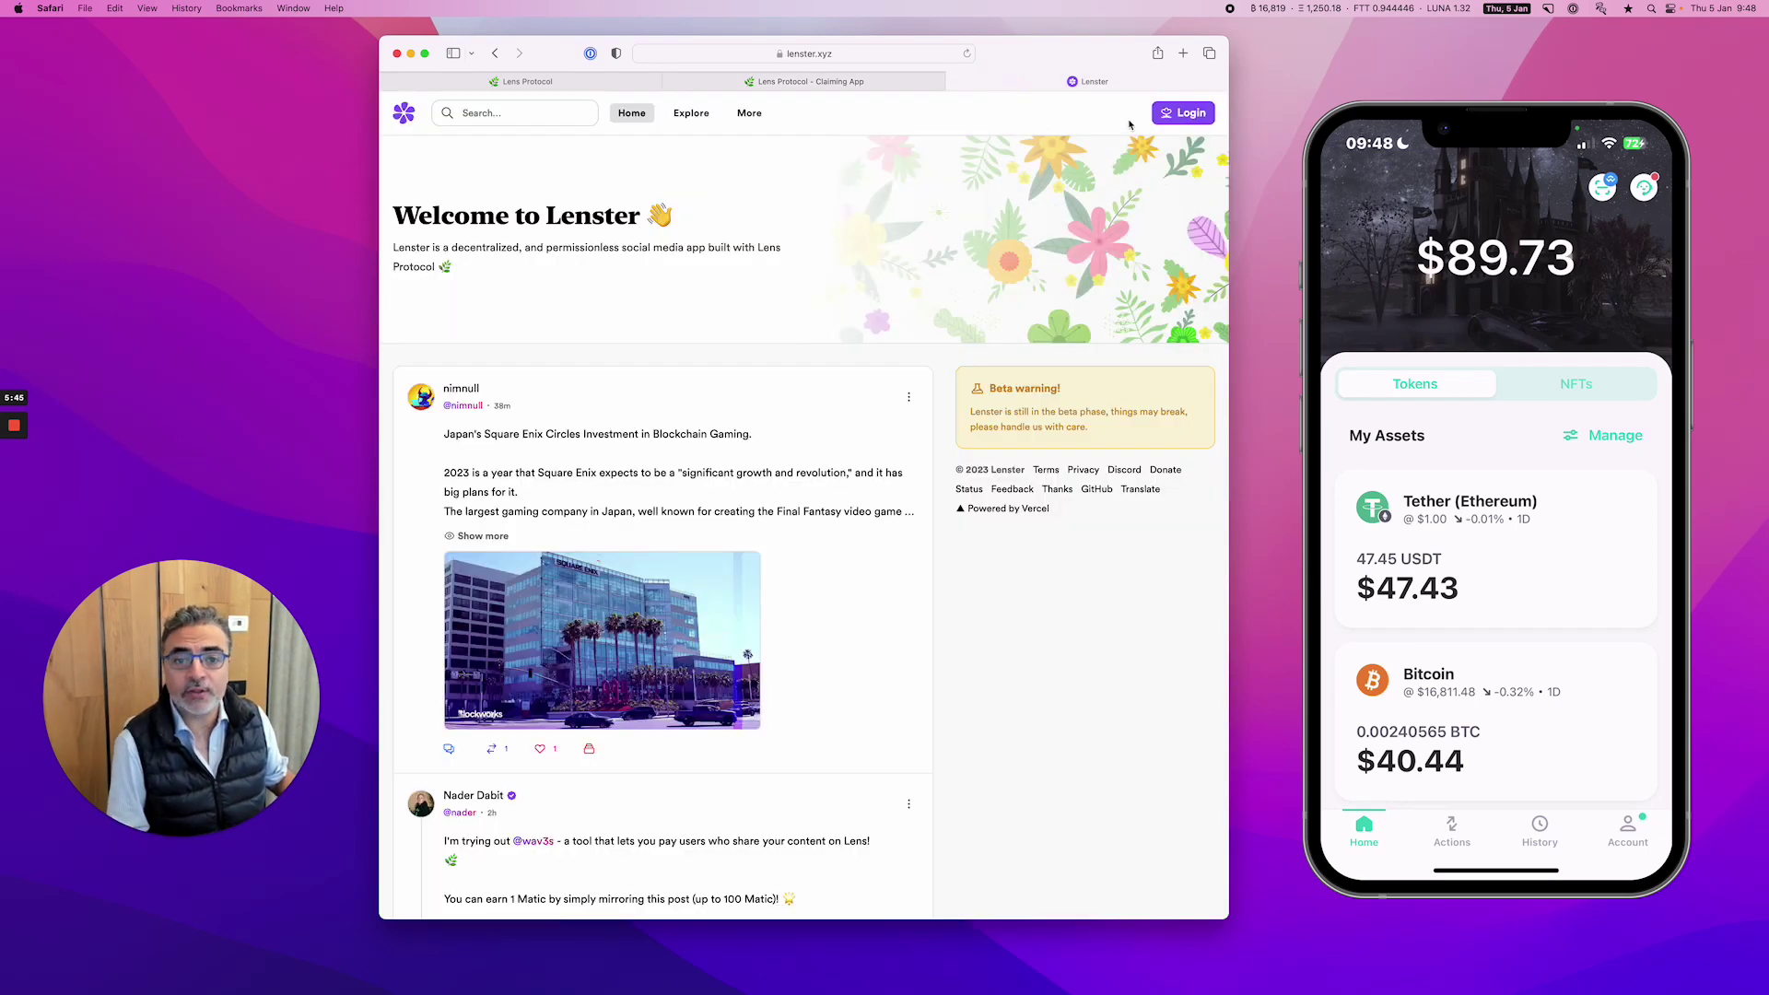
{"action": "left_click", "coordinate": [1195, 119]}
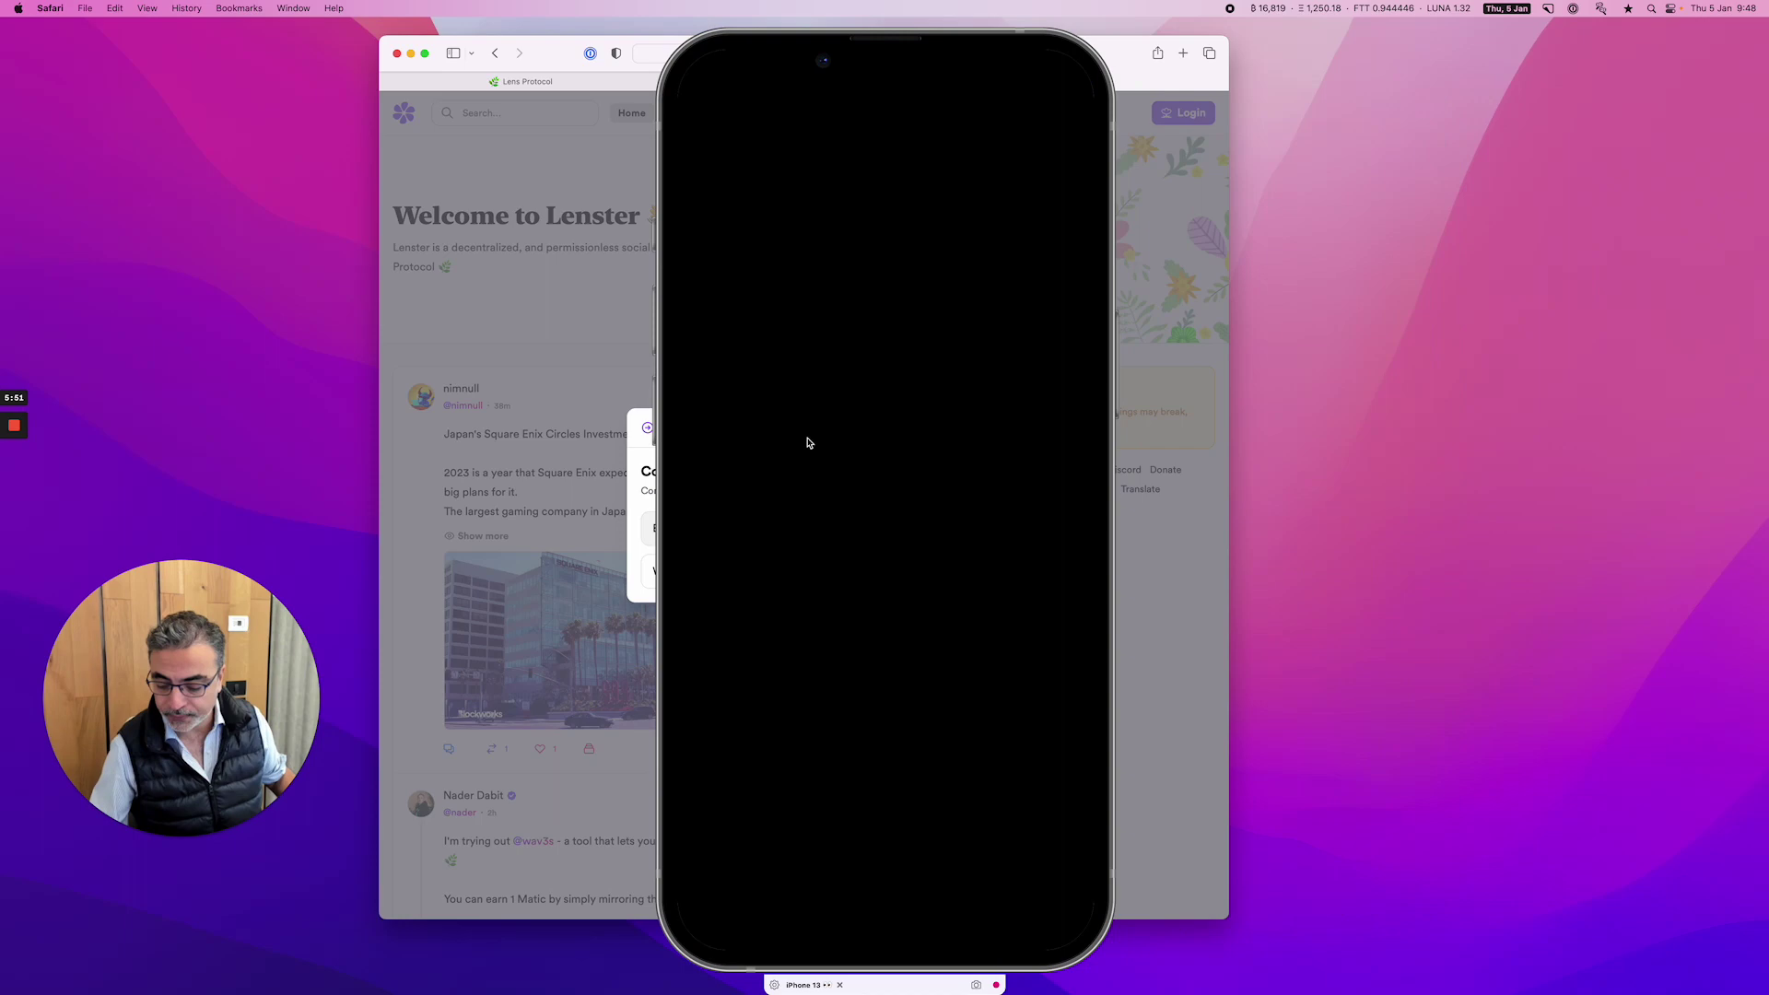
{"action": "left_click", "coordinate": [717, 43]}
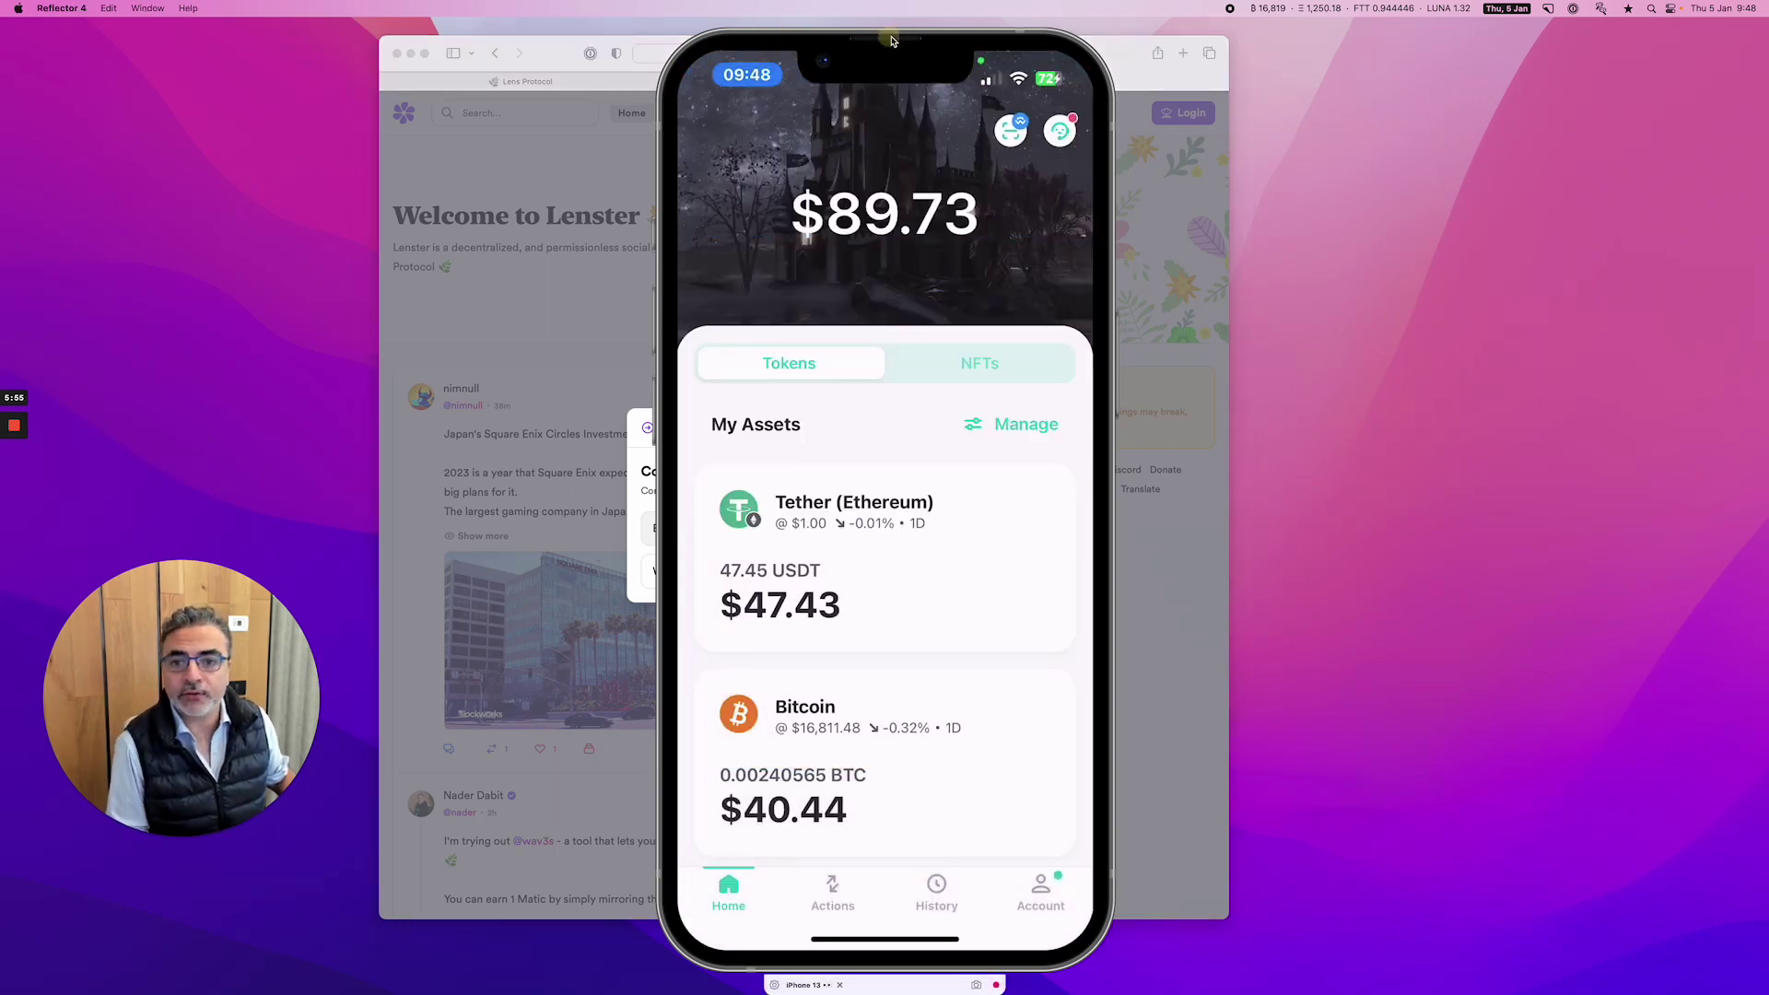
{"action": "left_click_drag", "start_coordinate": [891, 40], "coordinate": [1516, 35]}
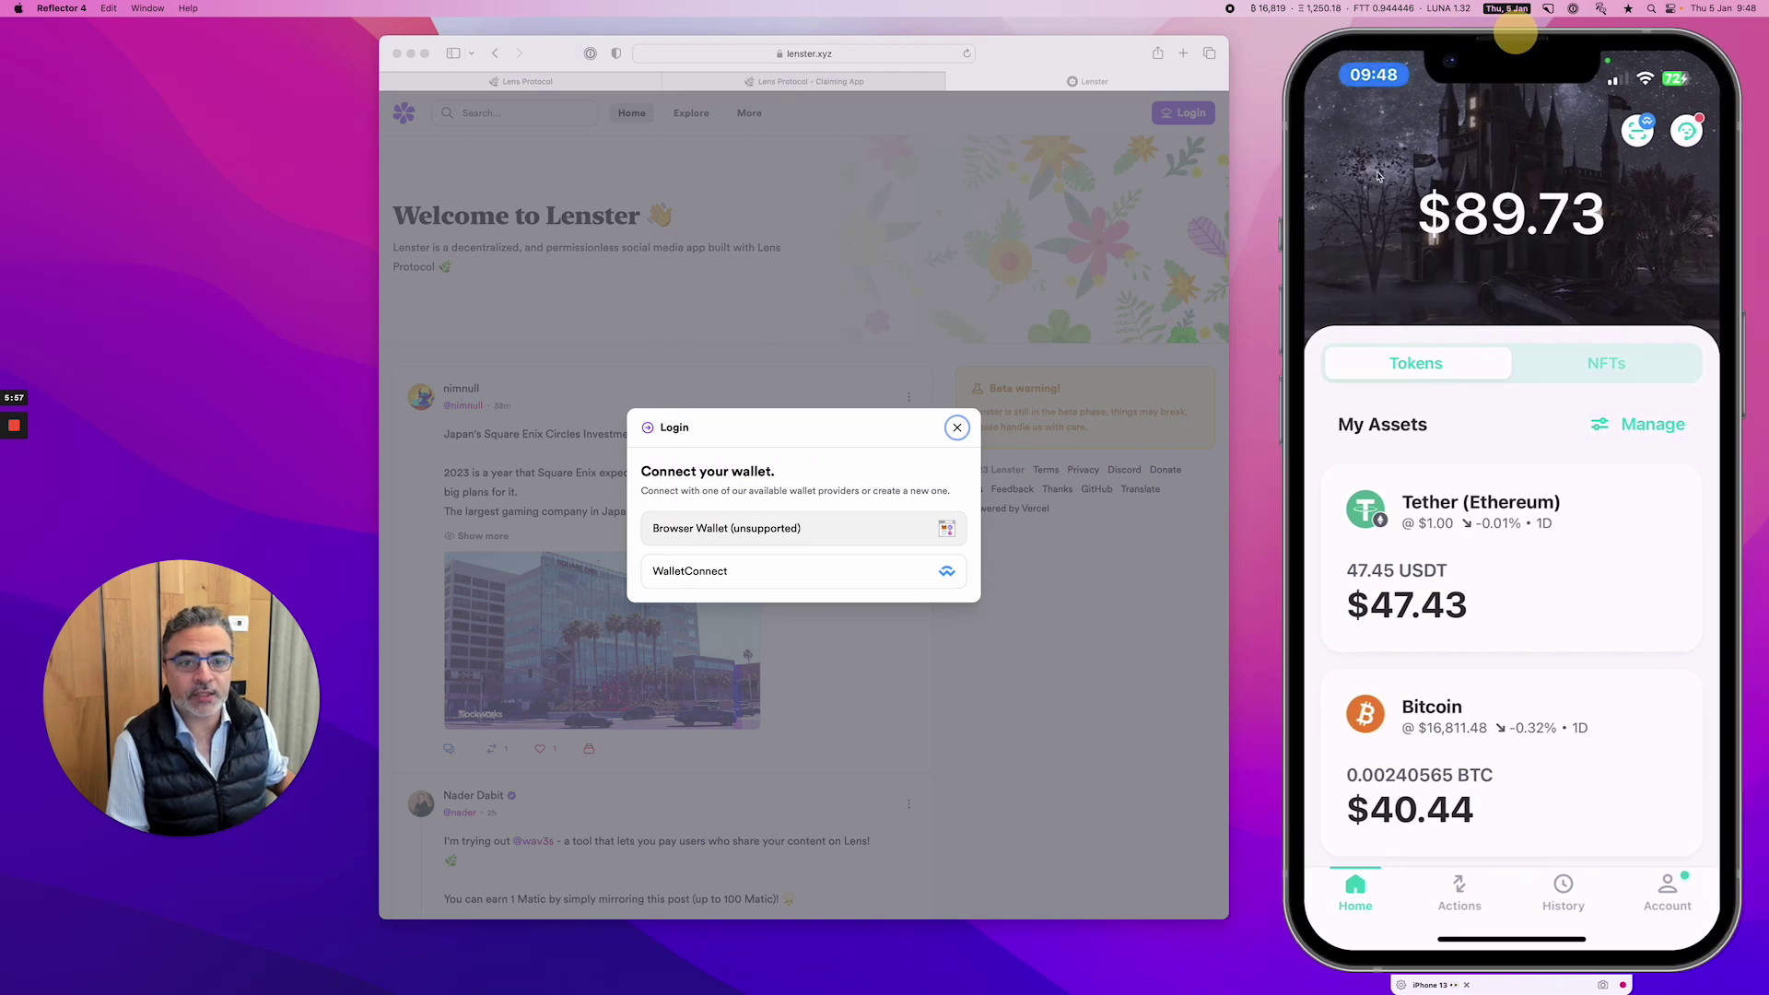
{"action": "left_click", "coordinate": [1270, 244]}
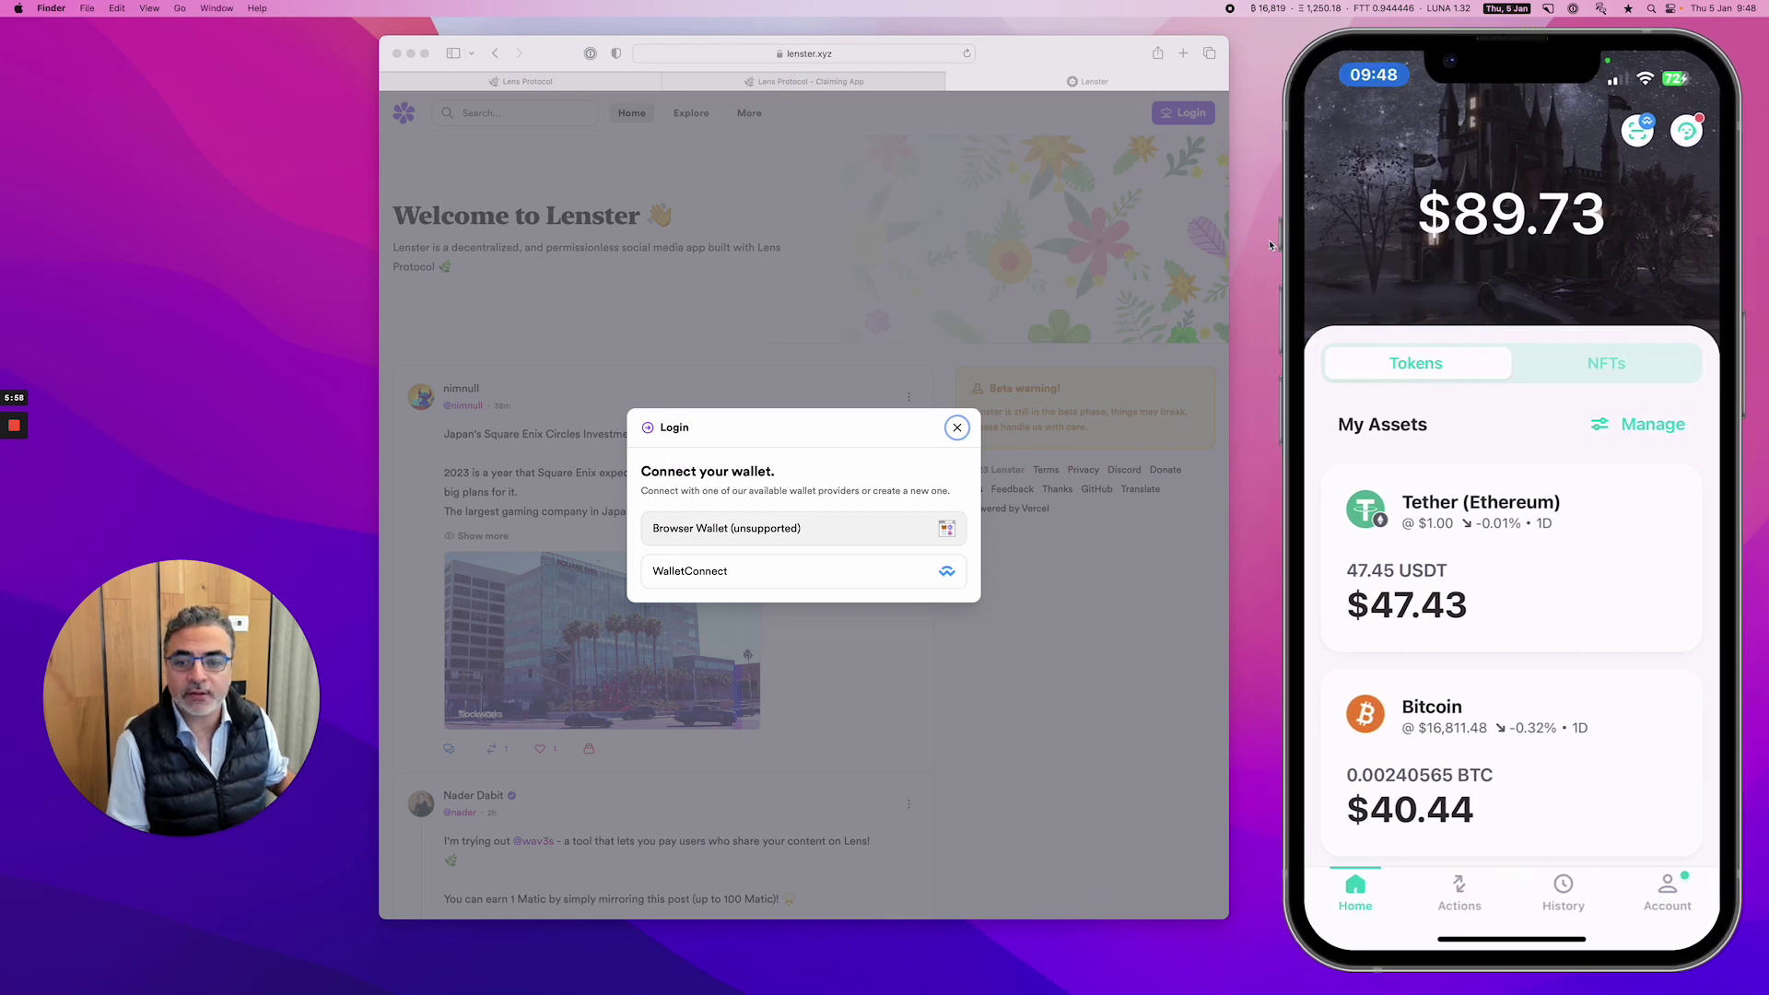
{"action": "left_click", "coordinate": [764, 581]}
{"action": "left_click", "coordinate": [762, 580]}
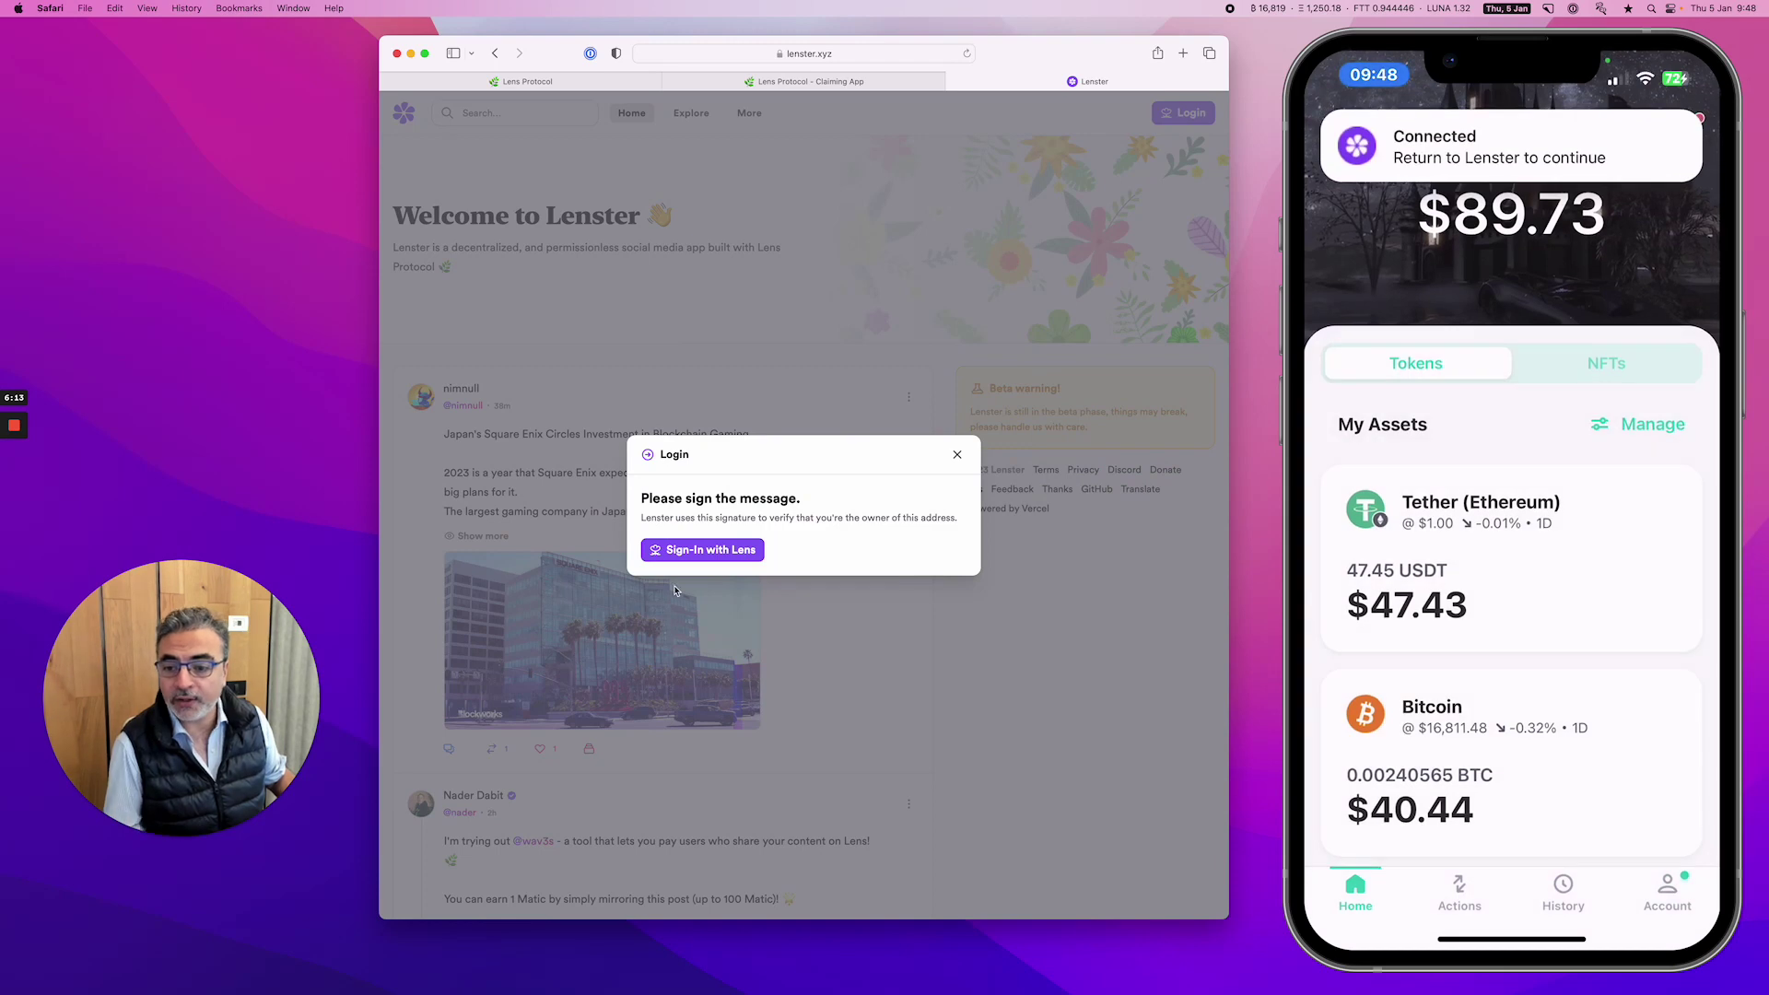
Choose 'Sign-in with Lens' and sign the ownership message to reach the logged-in feed
{"action": "left_click", "coordinate": [678, 553]}
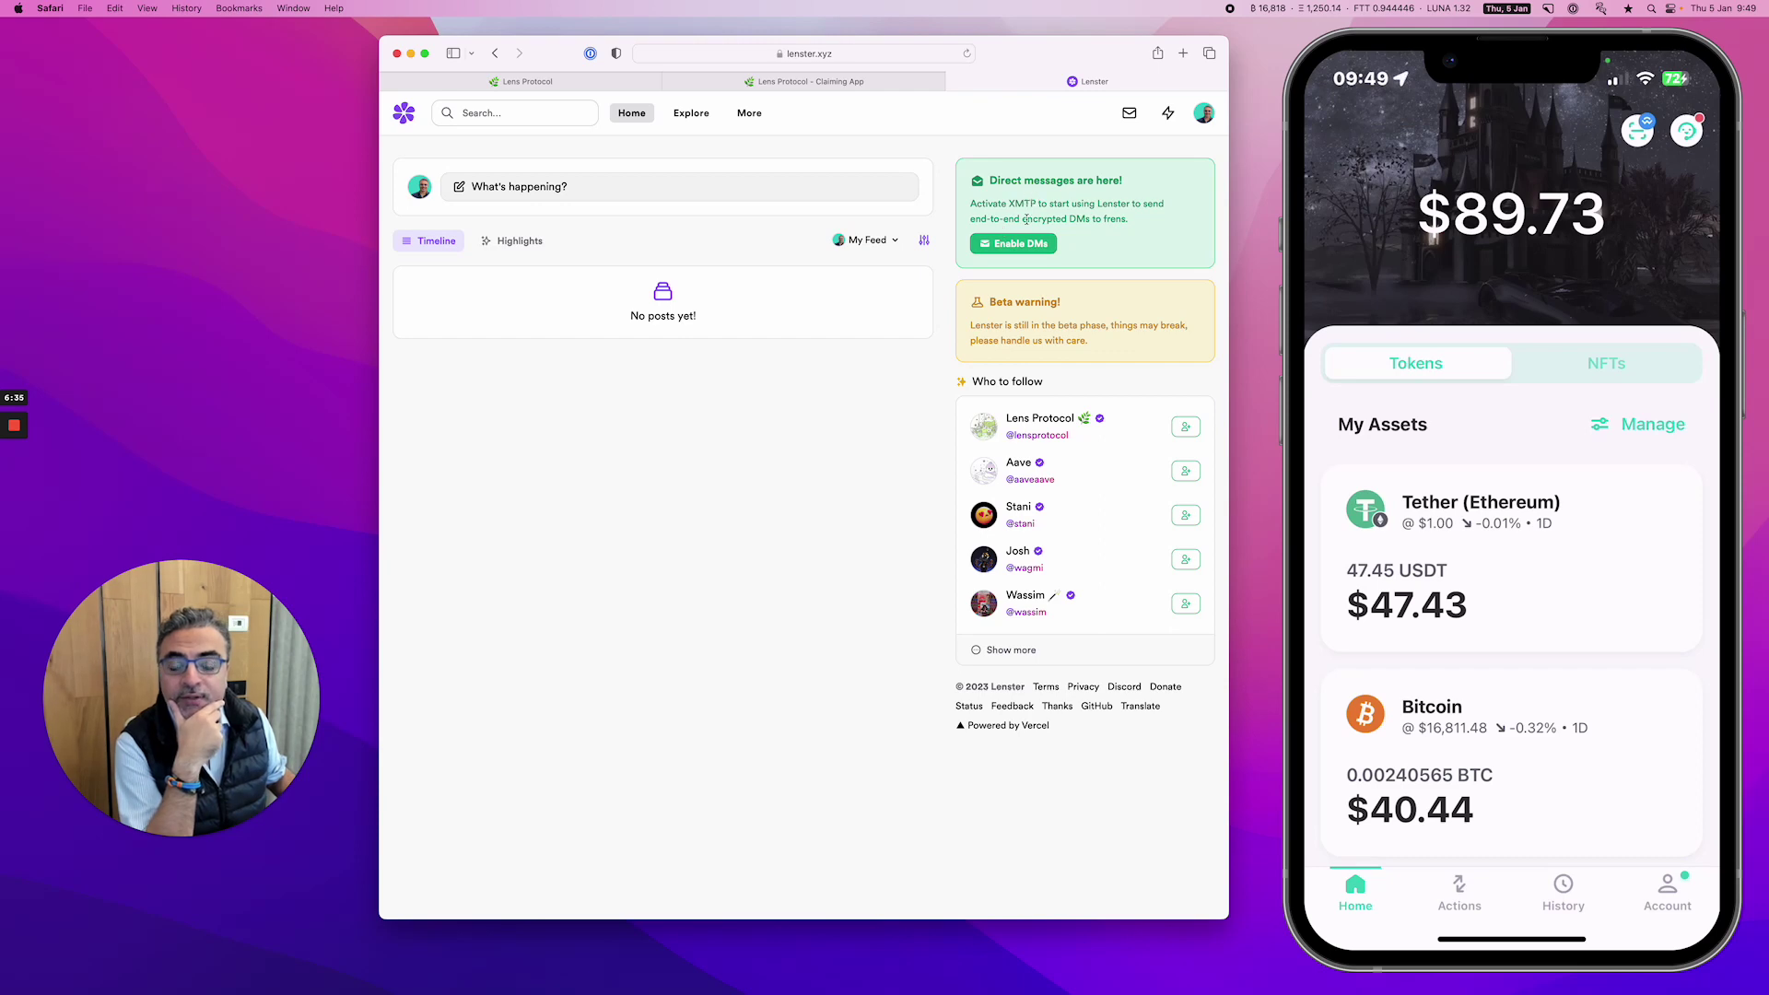
Enable DMs by signing the XMTP identity message, then go back to Home
{"action": "left_click", "coordinate": [1022, 245]}
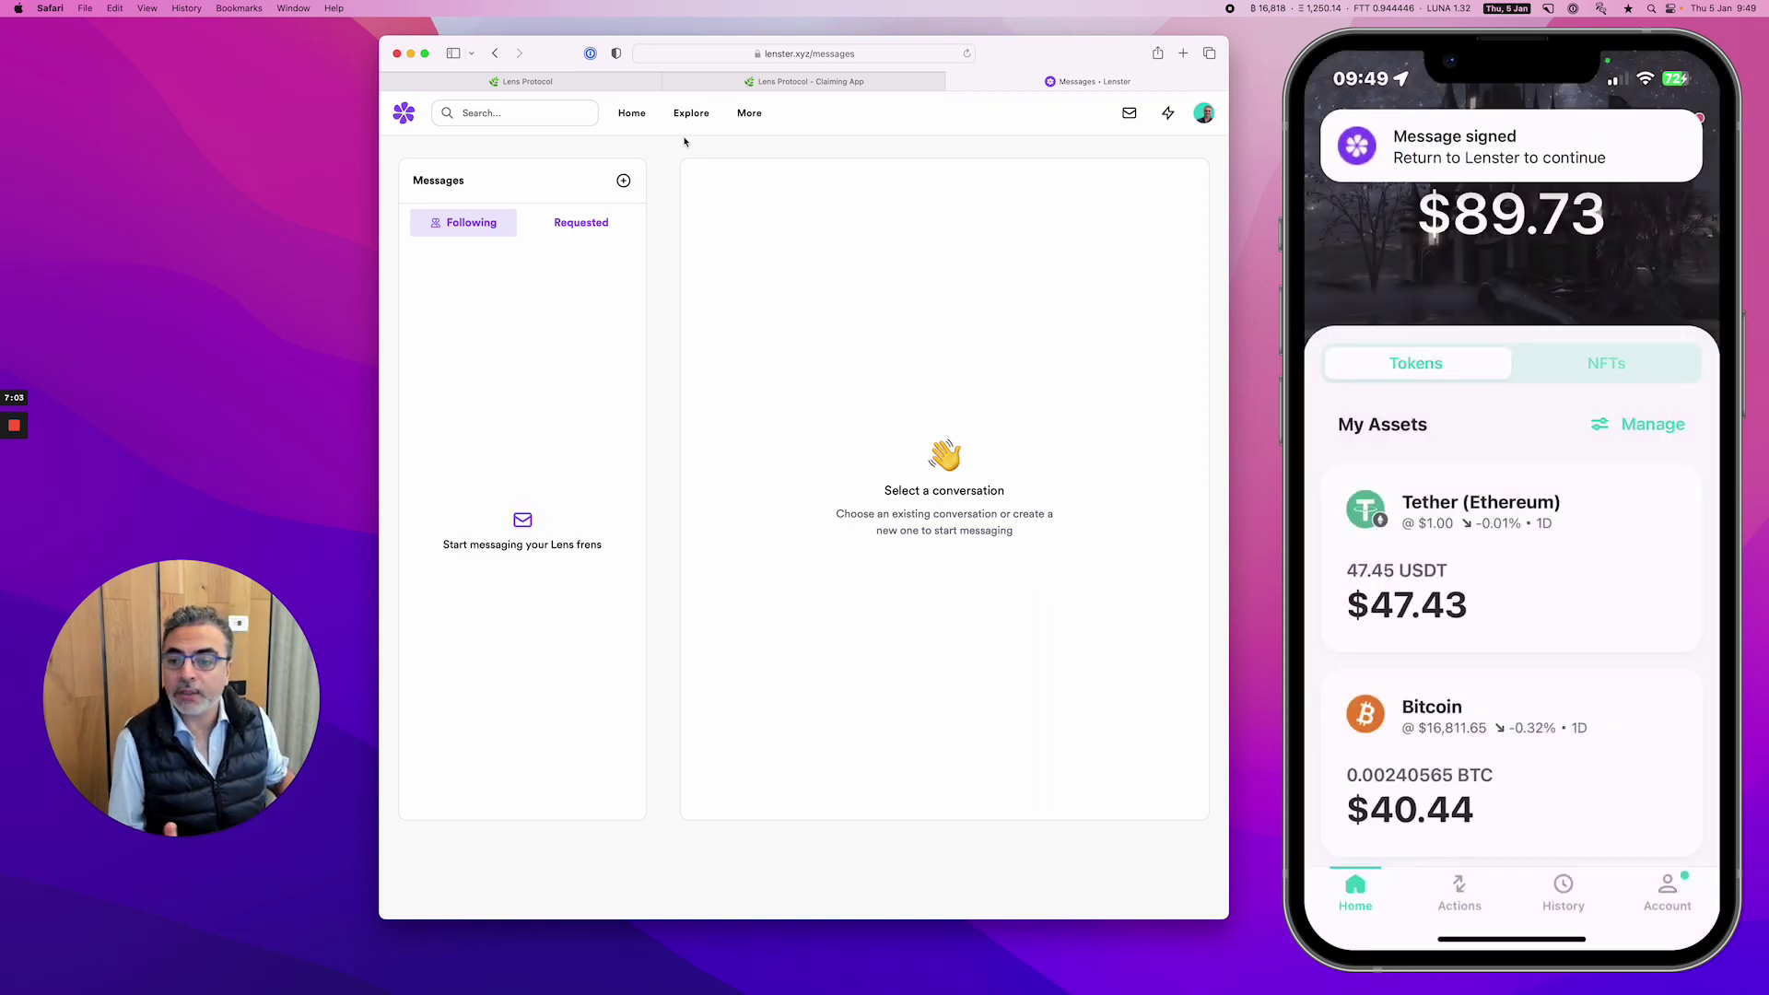
{"action": "left_click", "coordinate": [632, 113]}
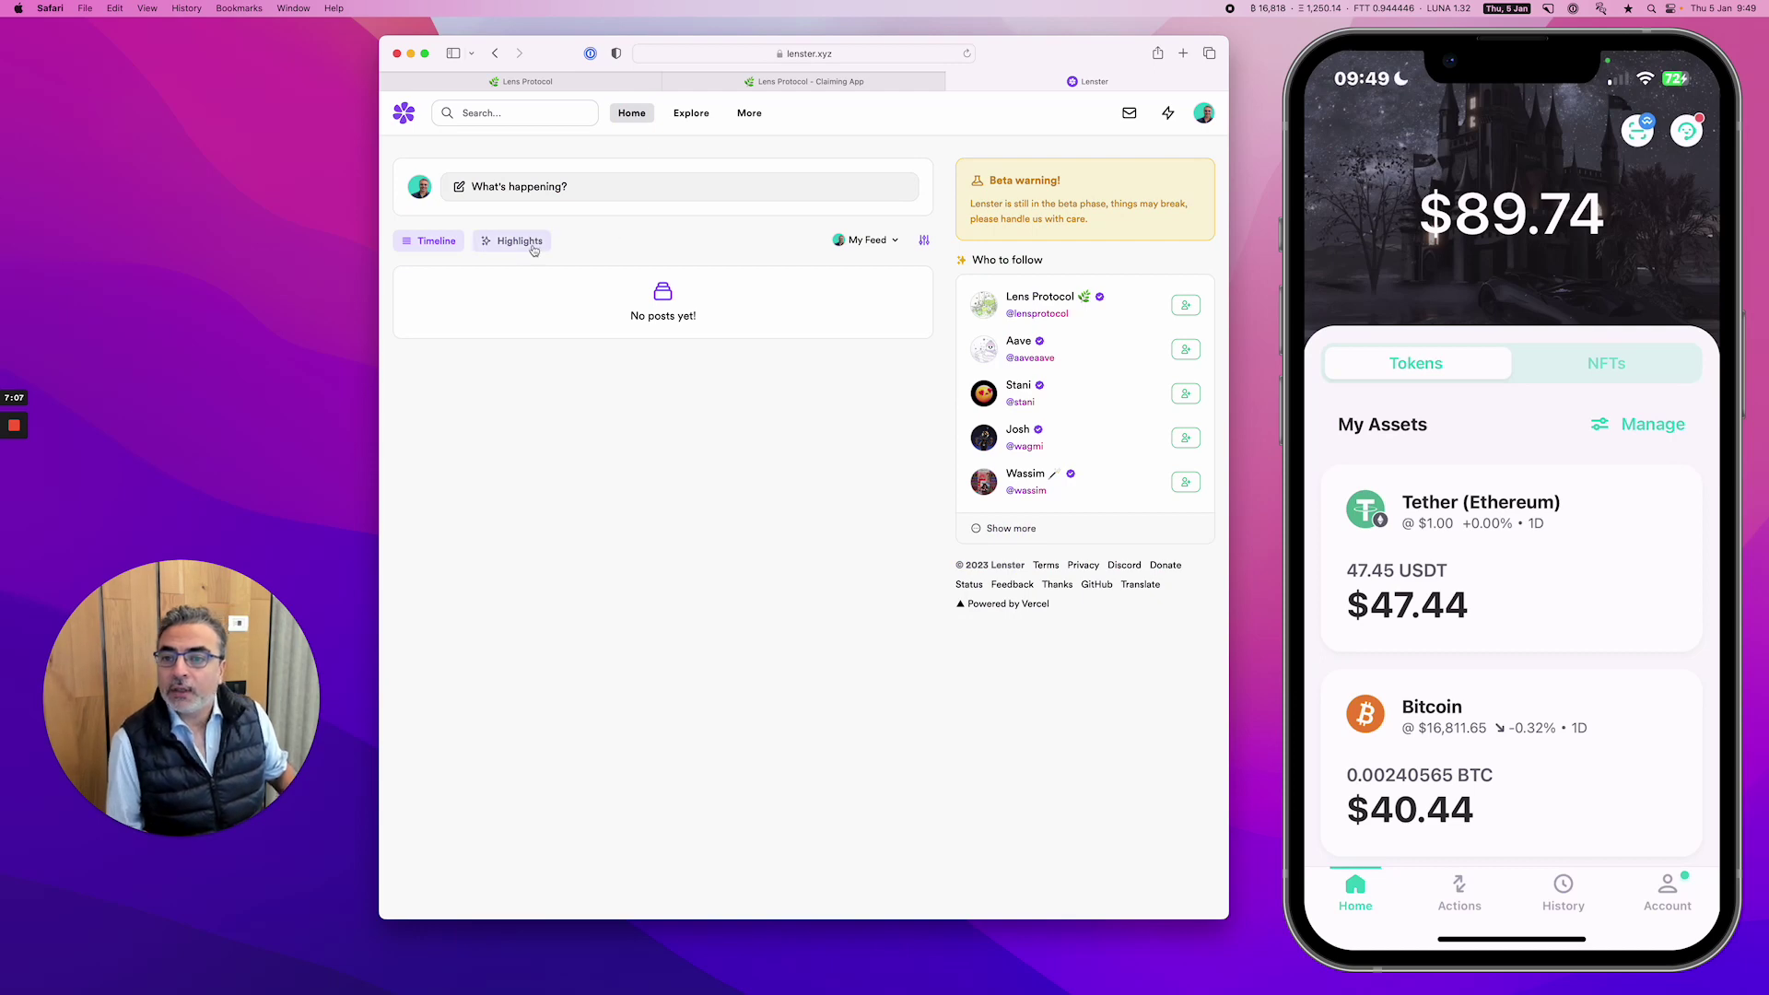
In Explore, follow one of the Who to follow suggested accounts
{"action": "left_click", "coordinate": [701, 112]}
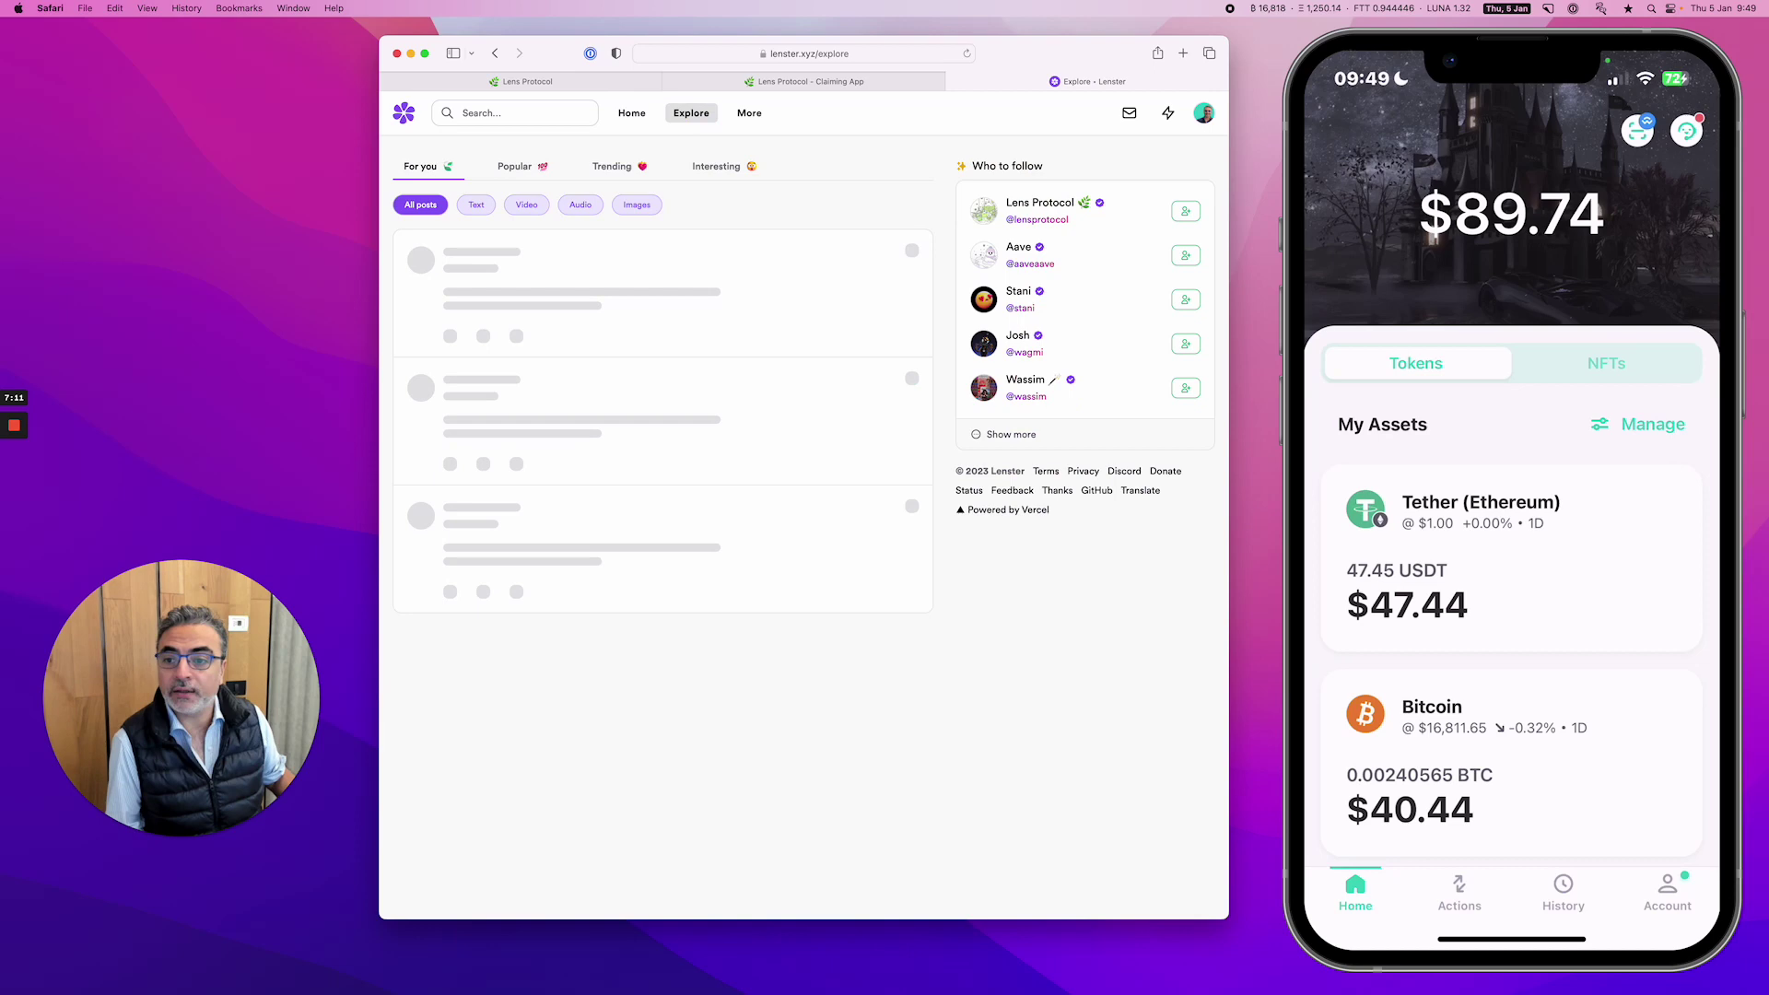
{"action": "scroll", "coordinate": [589, 476], "scroll_direction": "down", "scroll_amount": 2}
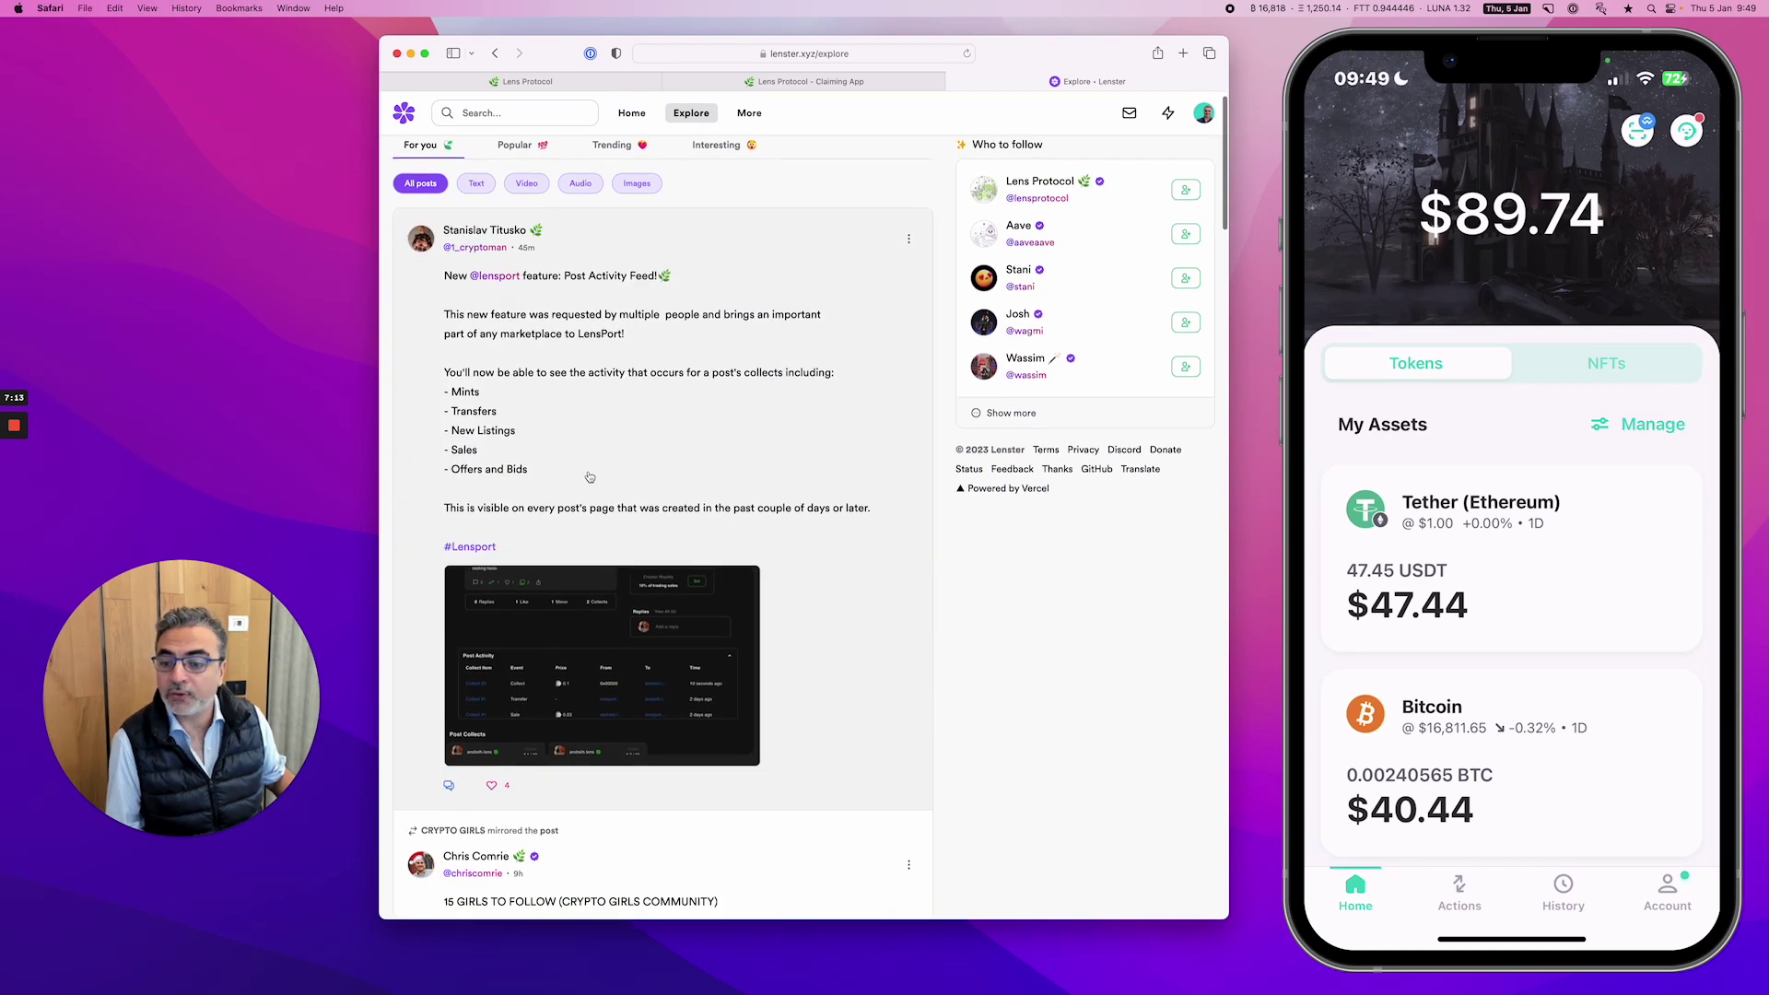
{"action": "scroll", "coordinate": [590, 476], "scroll_direction": "up", "scroll_amount": 2}
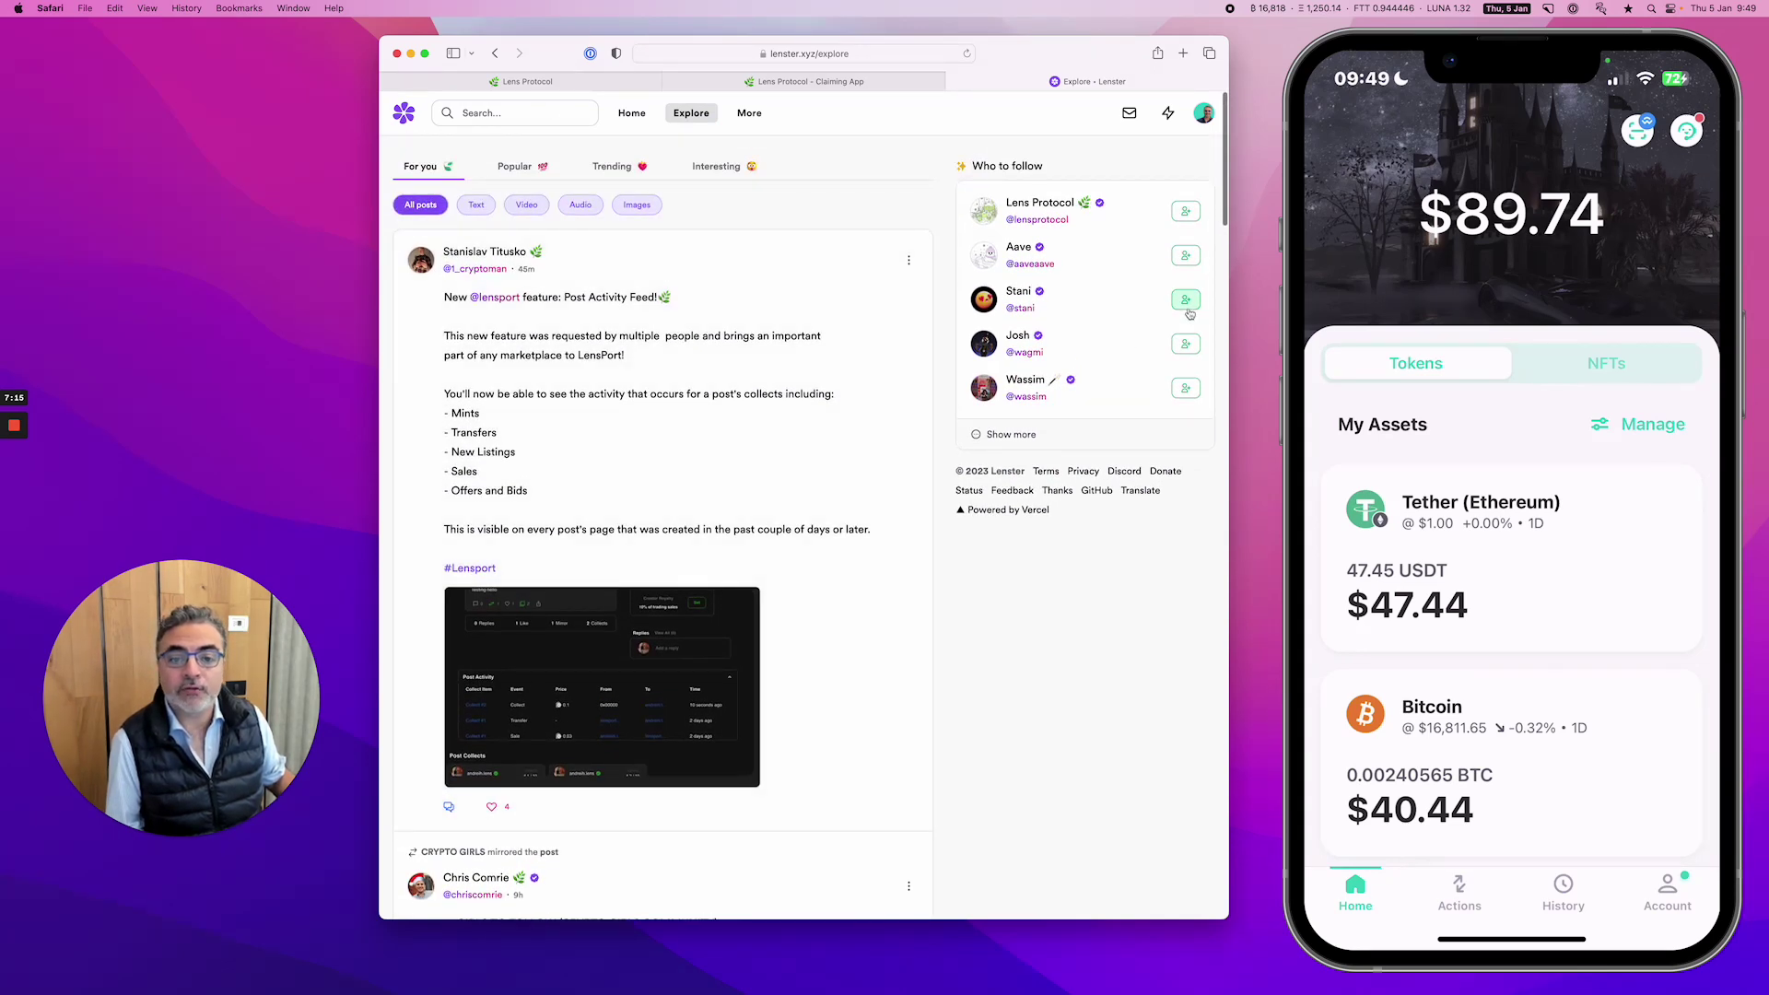
{"action": "left_click", "coordinate": [1186, 301]}
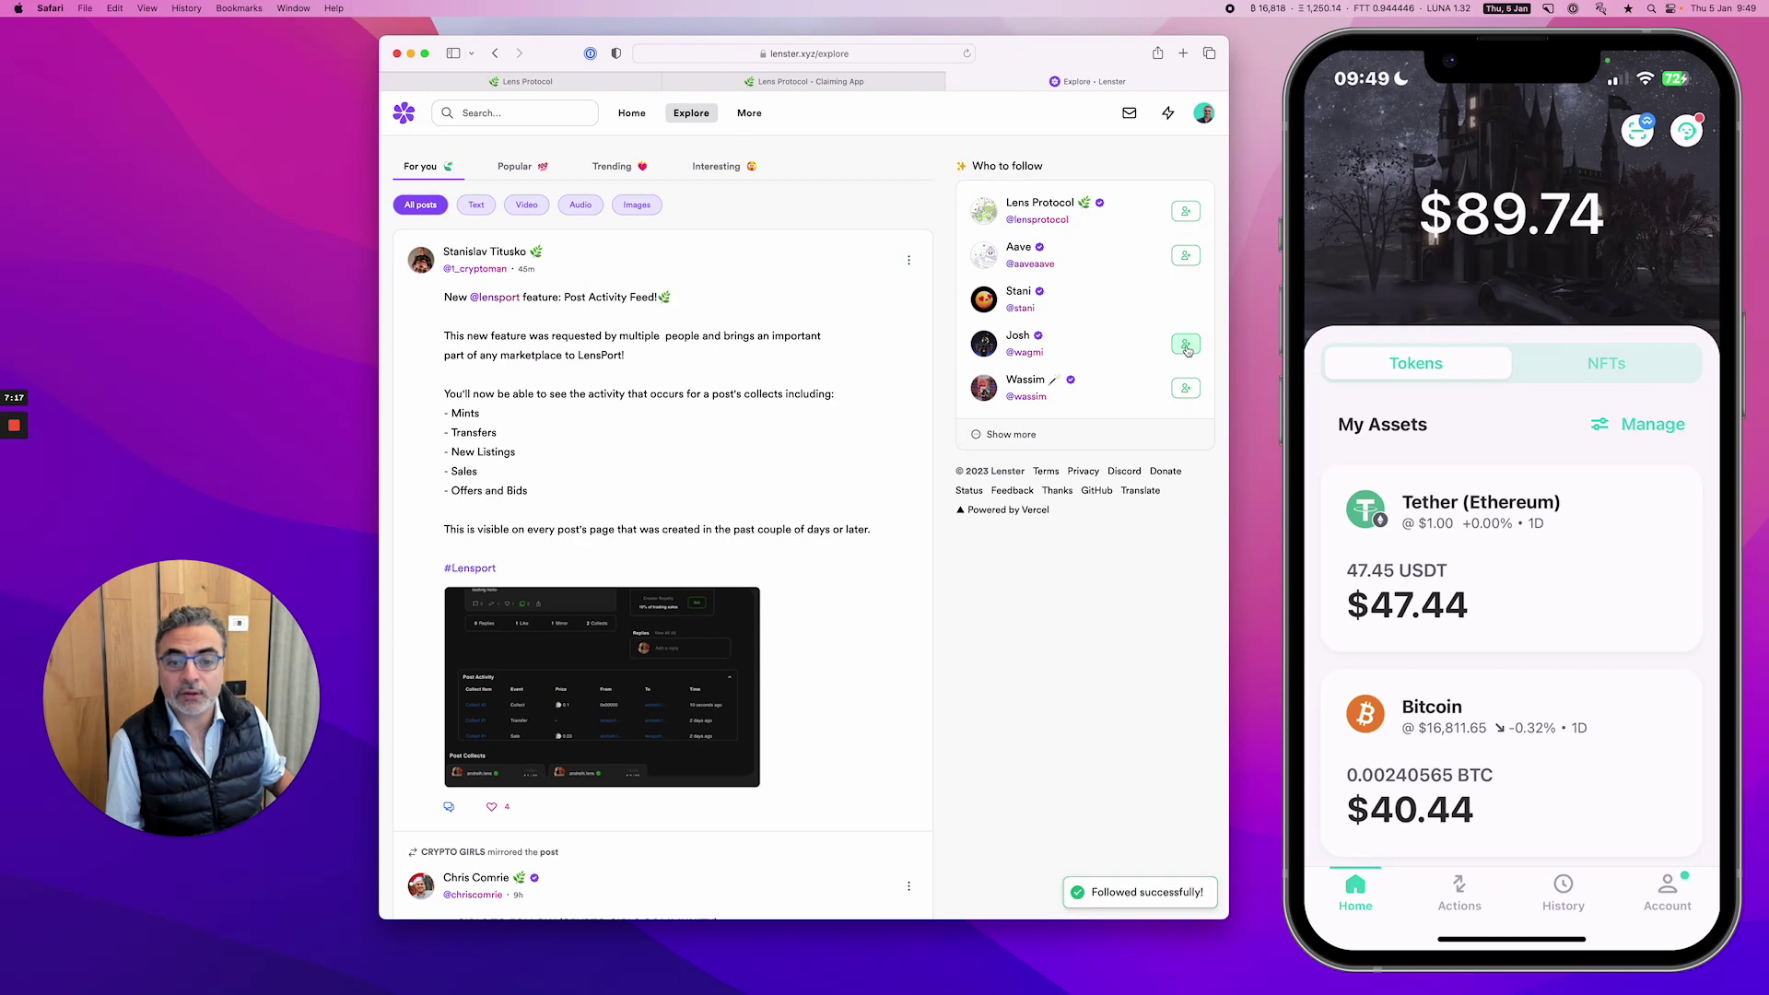
{"action": "scroll", "coordinate": [803, 435], "scroll_direction": "down", "scroll_amount": 5}
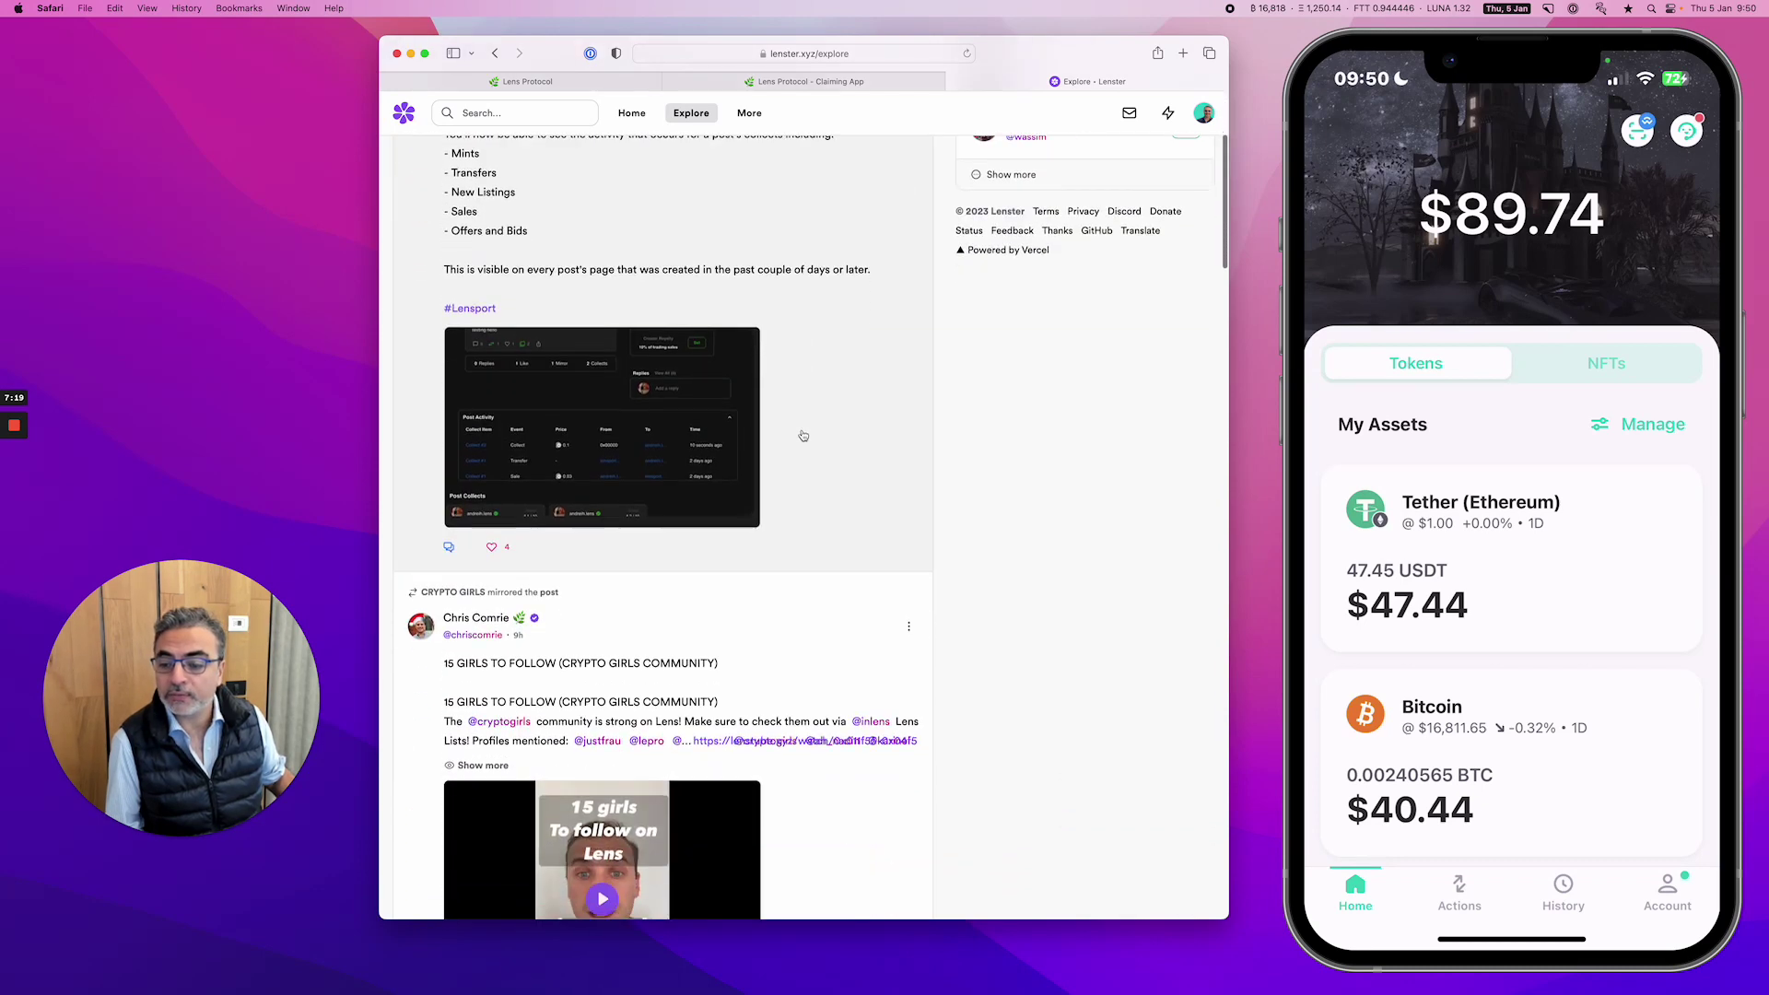
{"action": "scroll", "coordinate": [802, 434], "scroll_direction": "down", "scroll_amount": 2}
{"action": "scroll", "coordinate": [802, 433], "scroll_direction": "up", "scroll_amount": 7}
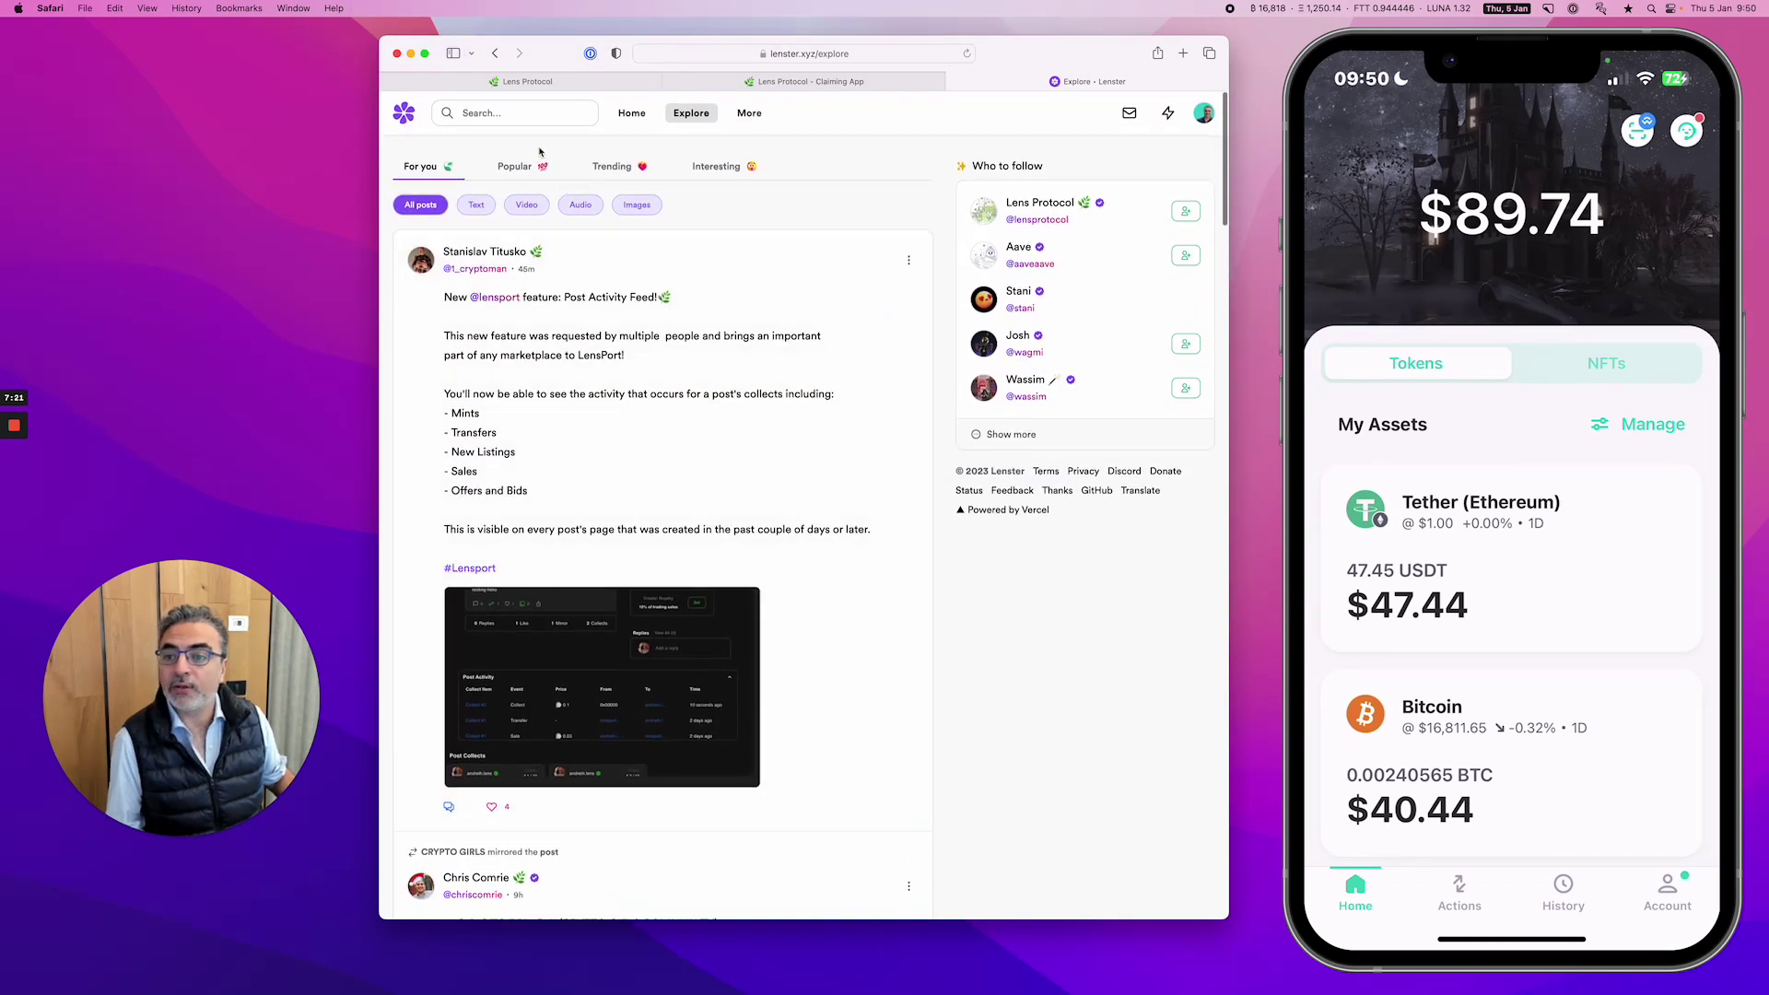
Search 'zengo', follow ZenGo, like its latest post, and return Home
{"action": "left_click", "coordinate": [503, 110]}
{"action": "type", "text": "zengo"}
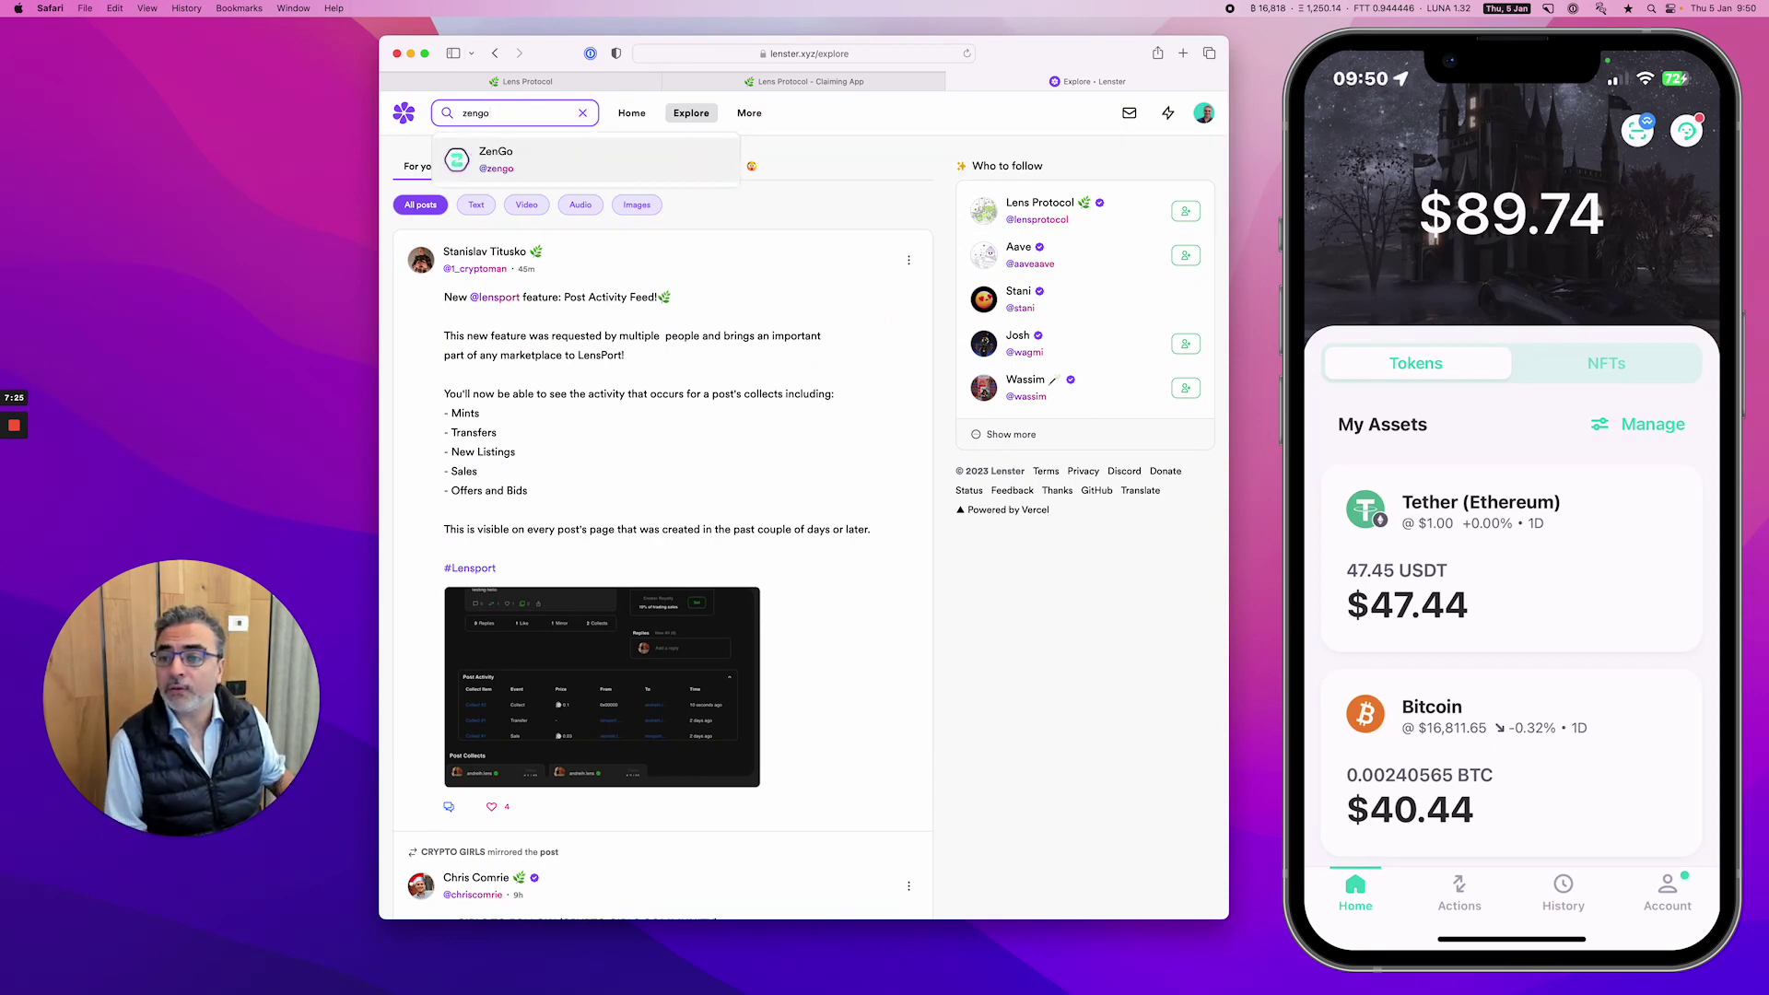
{"action": "left_click", "coordinate": [465, 158]}
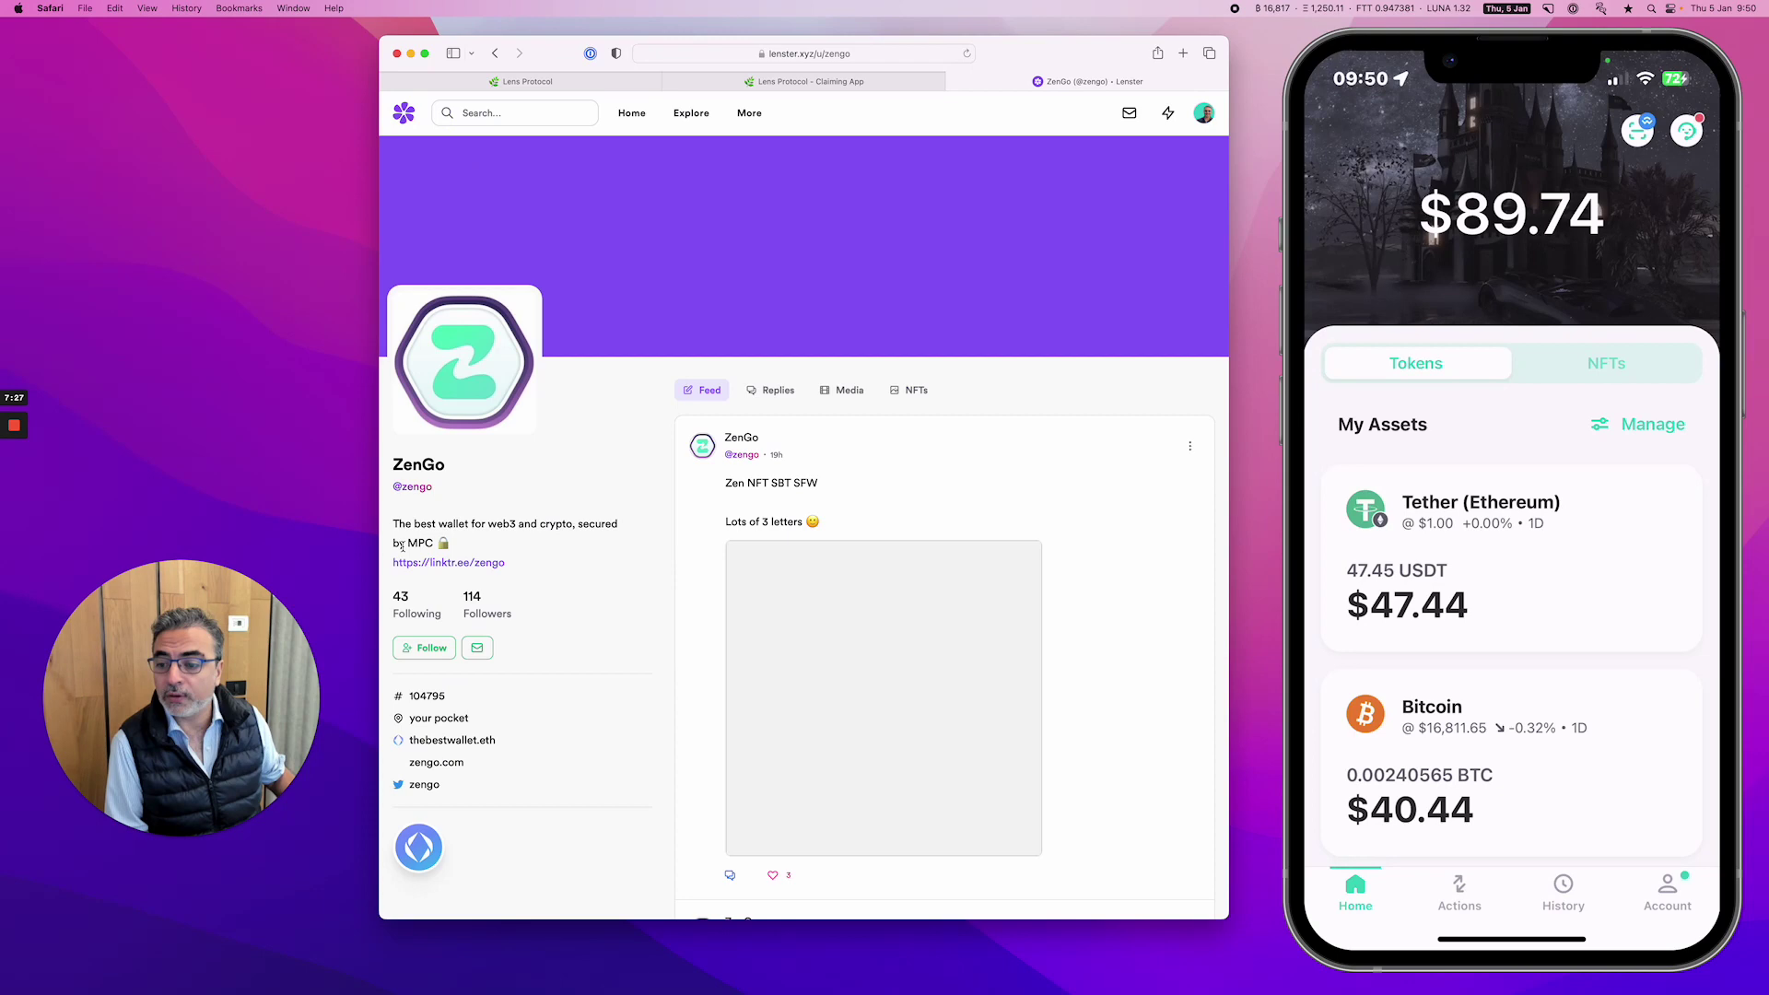
{"action": "left_click", "coordinate": [424, 647]}
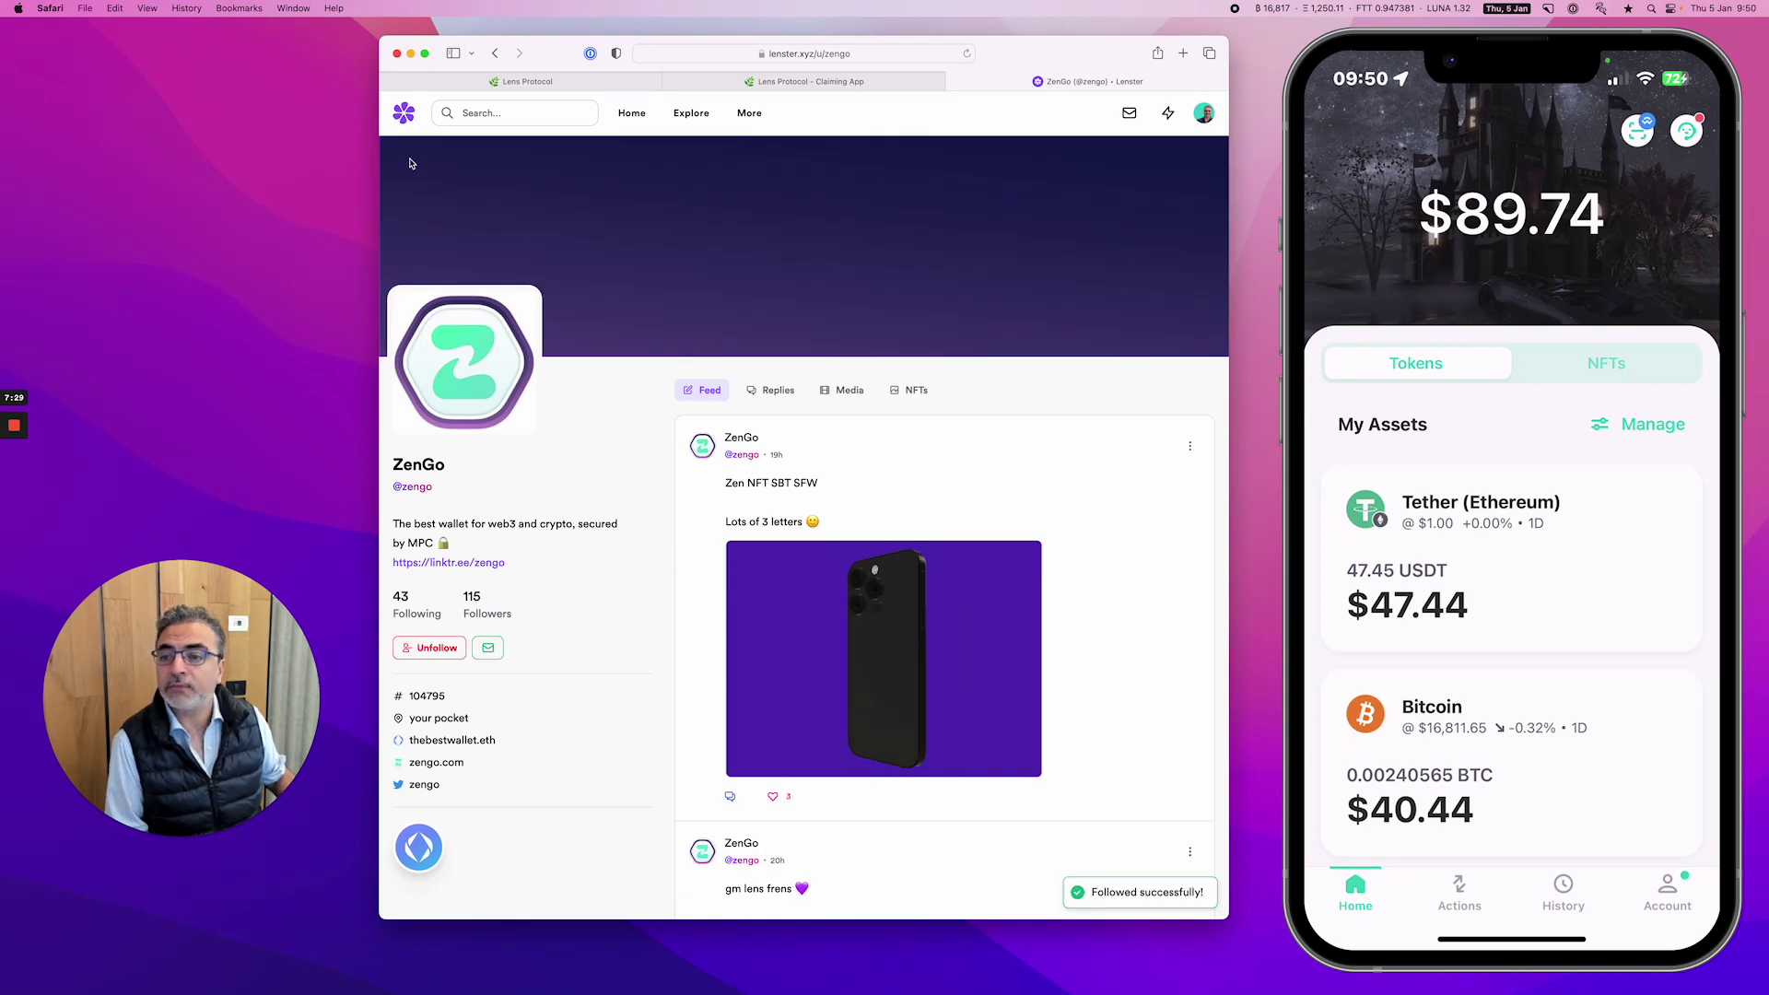
{"action": "scroll", "coordinate": [755, 516], "scroll_direction": "down", "scroll_amount": 5}
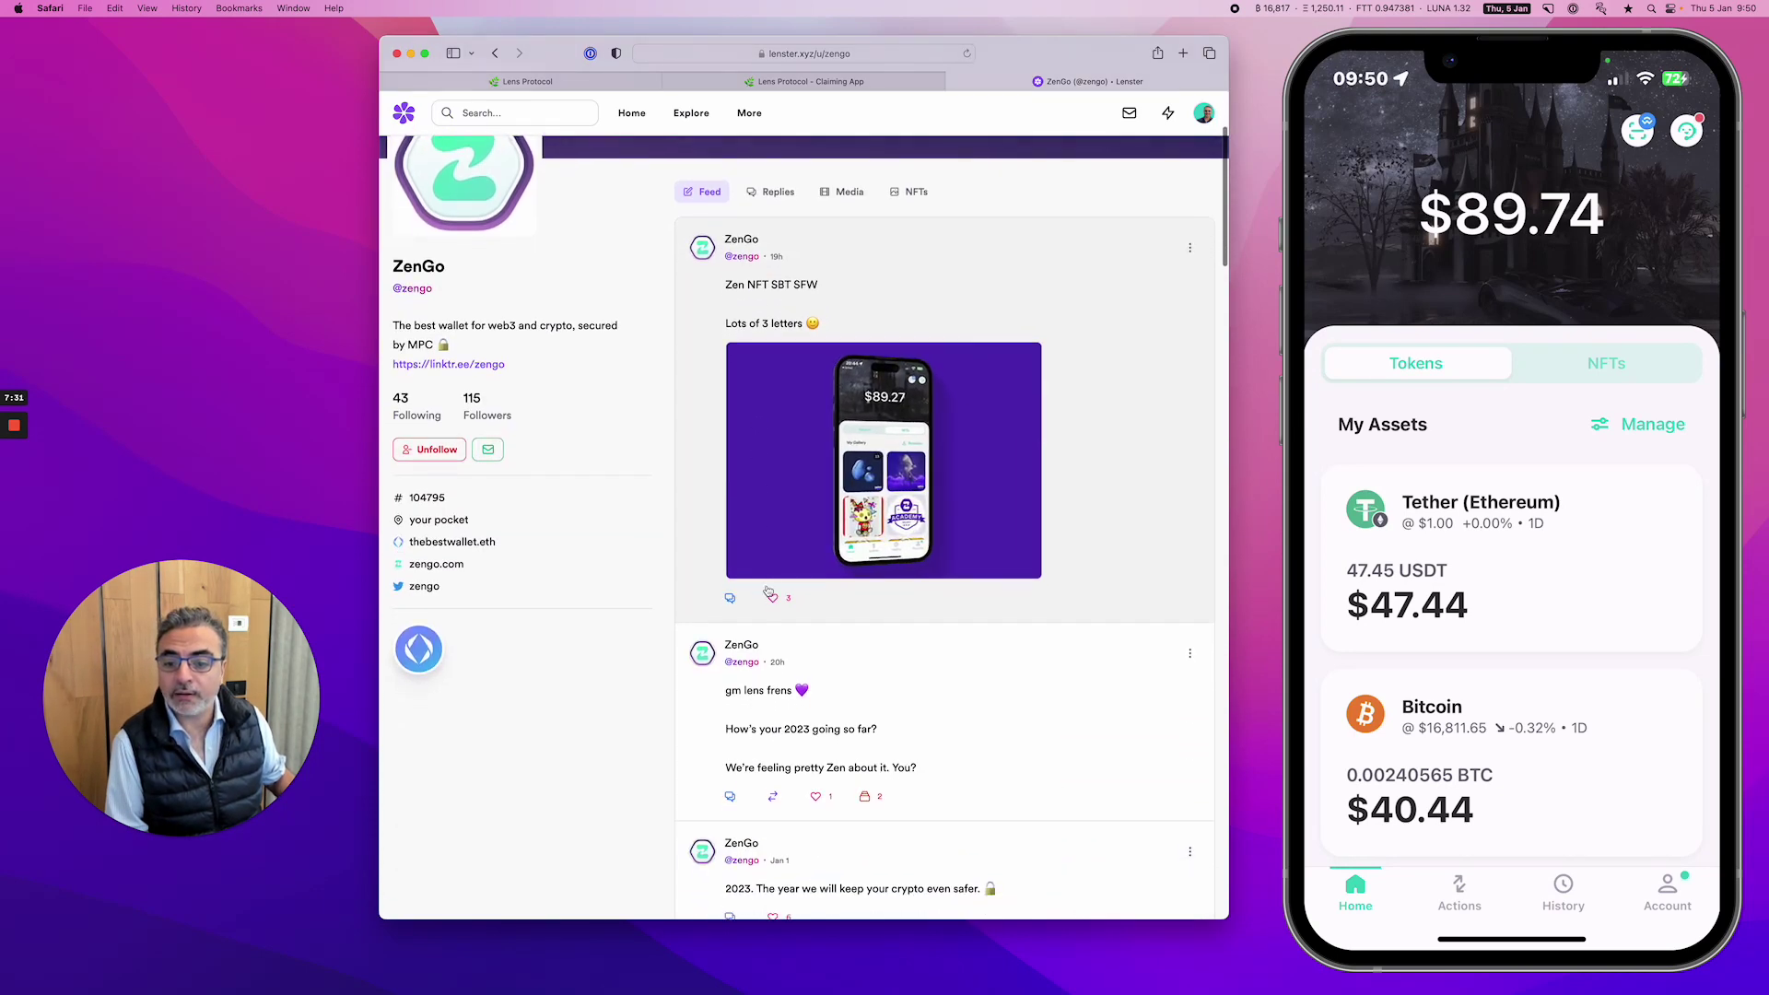
{"action": "left_click", "coordinate": [772, 599]}
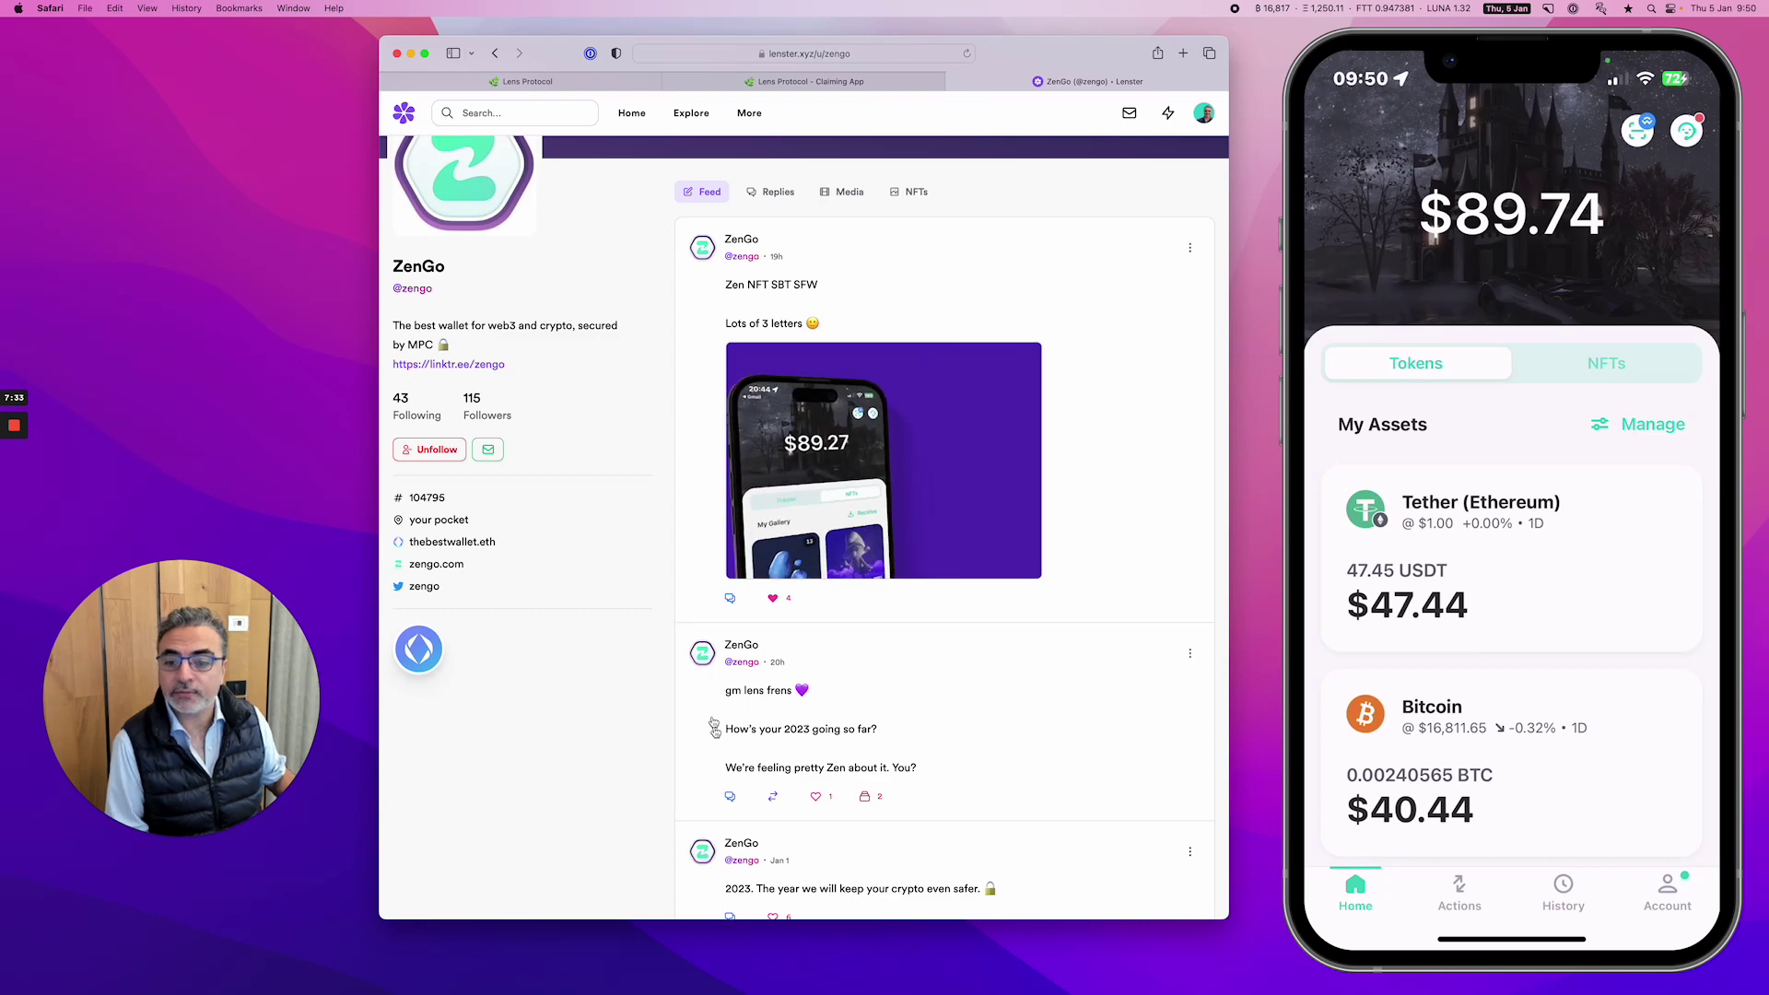
{"action": "scroll", "coordinate": [671, 648], "scroll_direction": "up", "scroll_amount": 5}
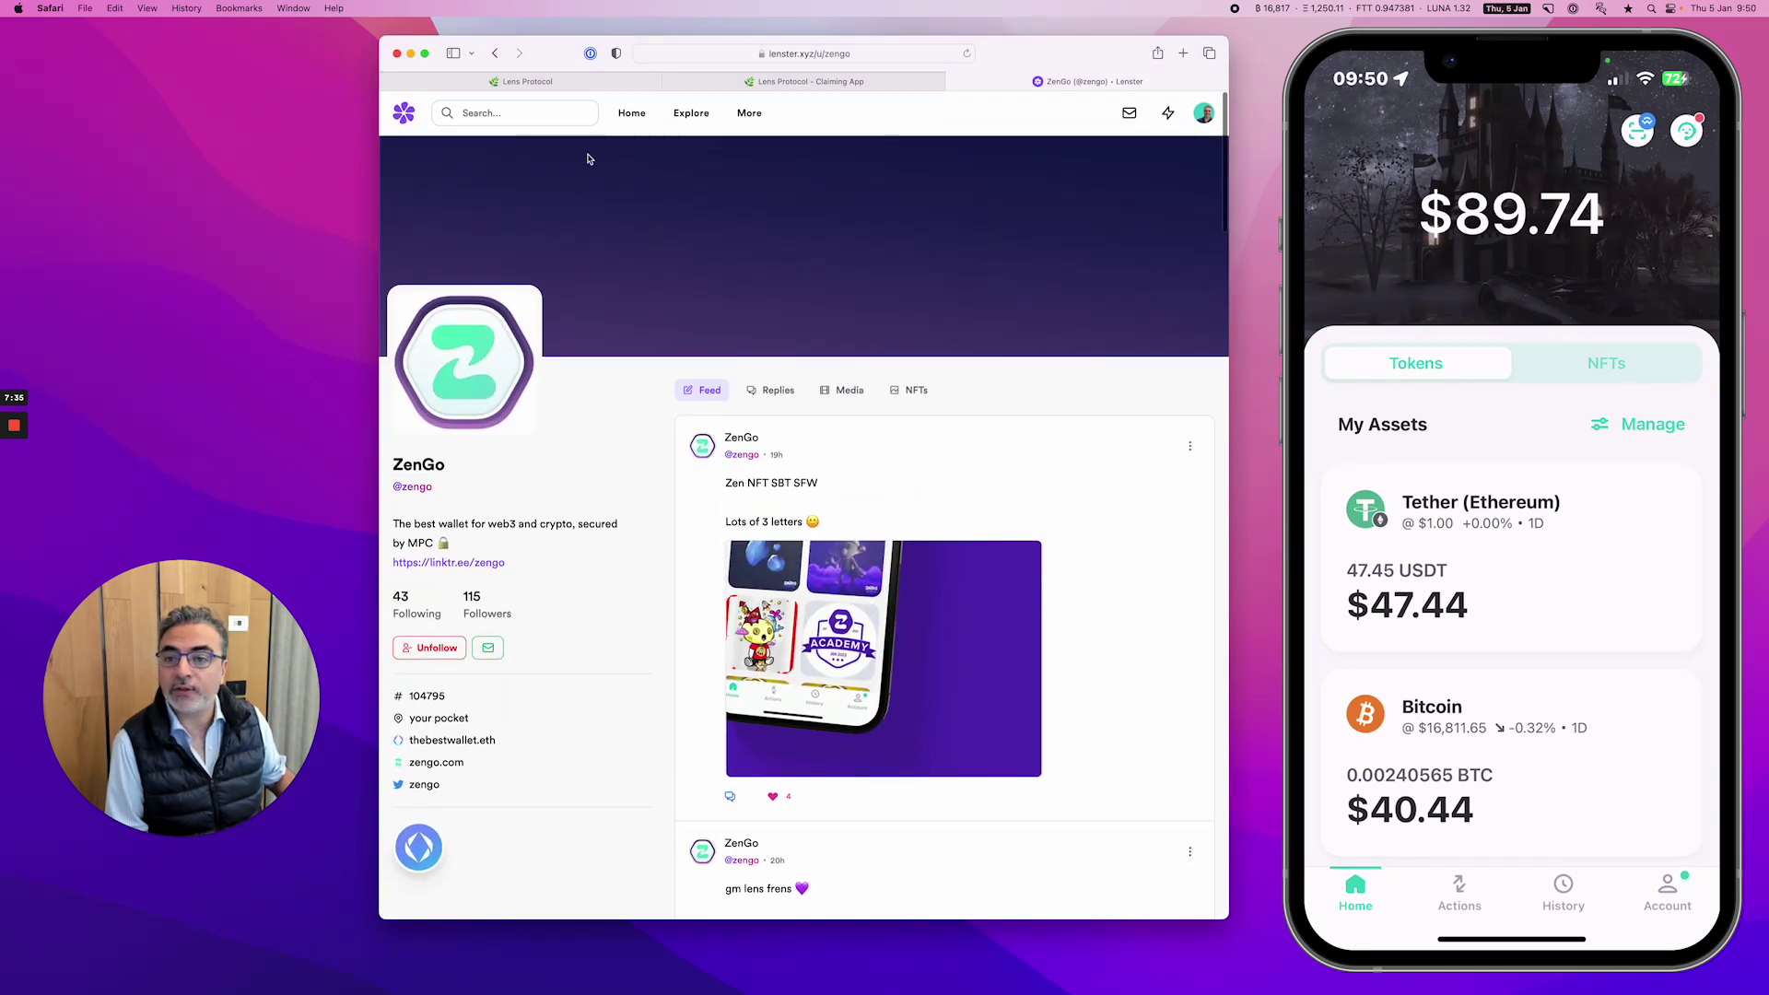
{"action": "left_click", "coordinate": [634, 114]}
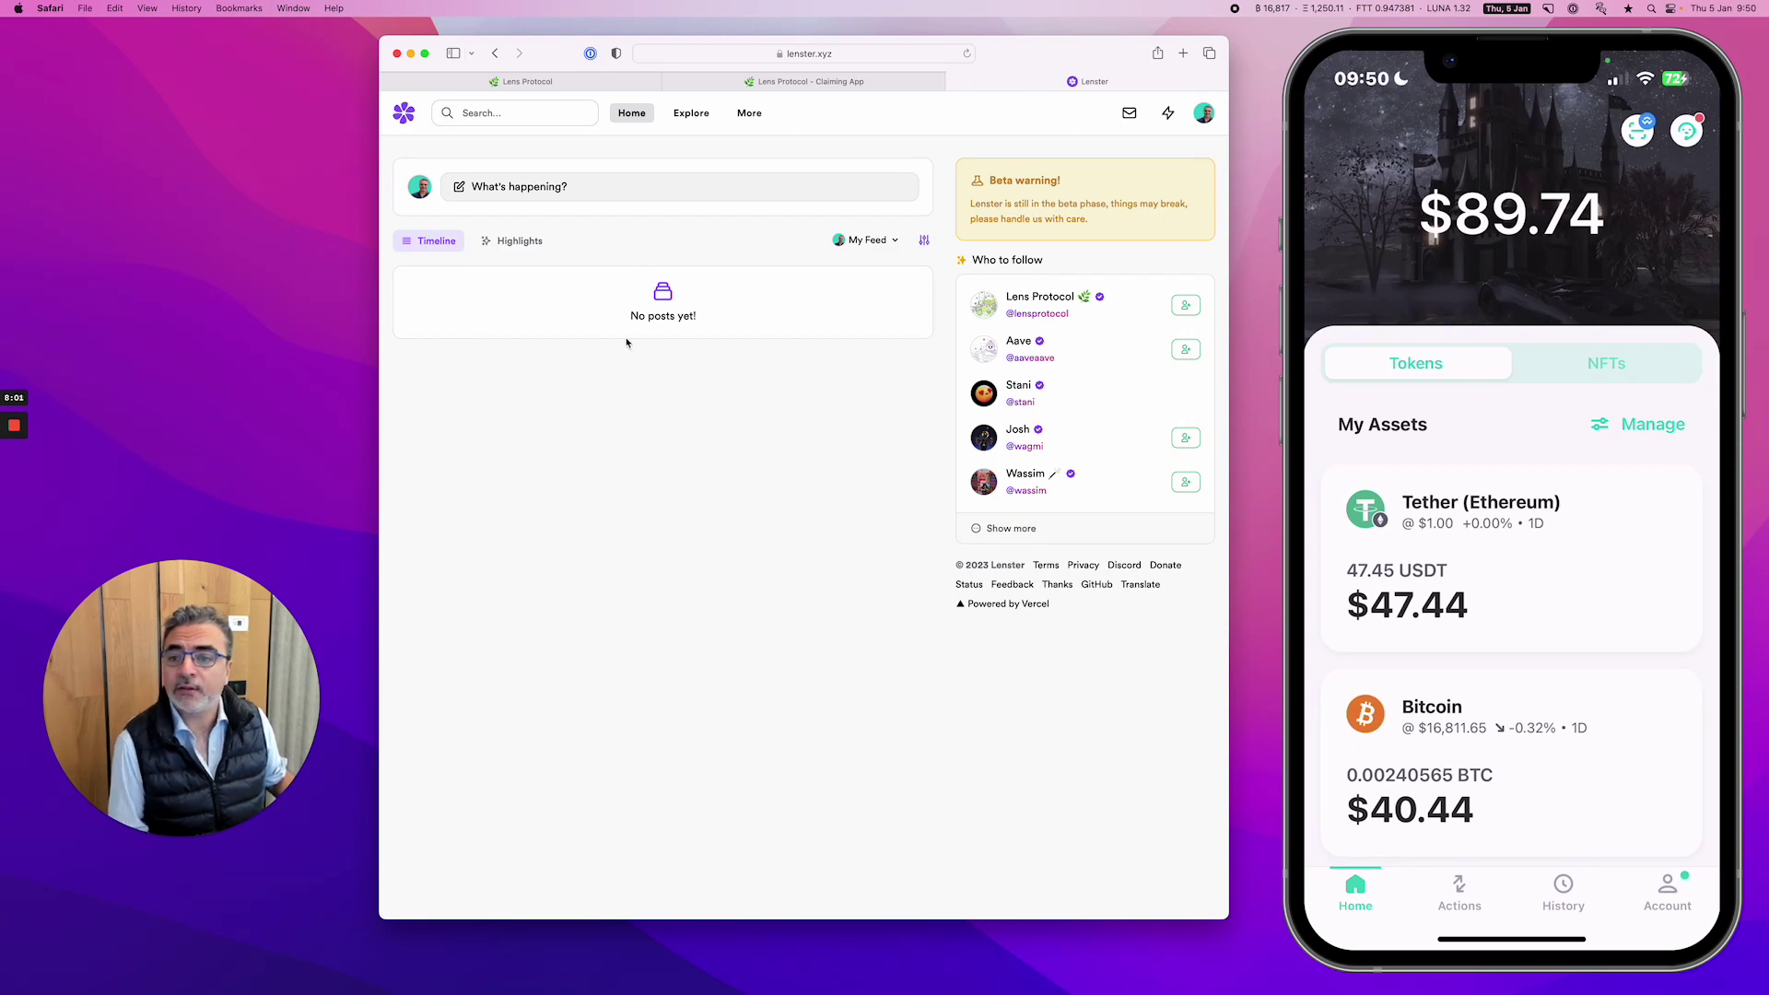
Dismiss the post composer, then open 'Your Profile' showing the 'Hello Lens World :)' post
{"action": "left_click", "coordinate": [538, 188]}
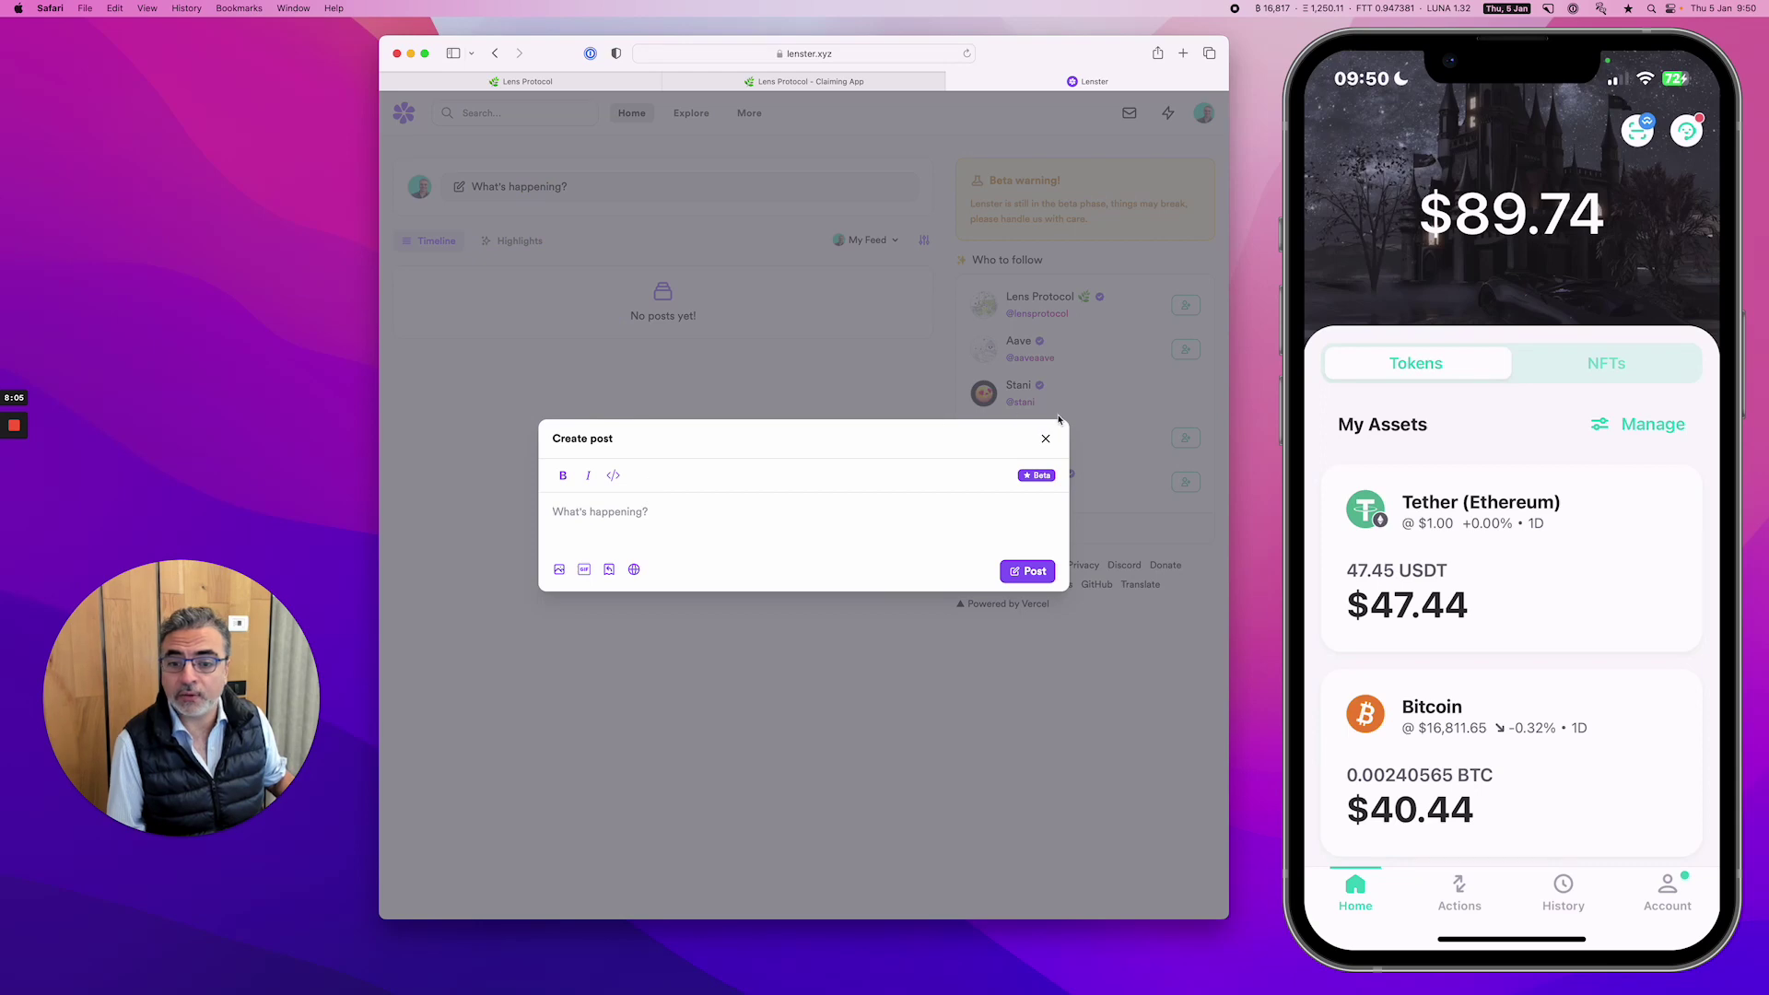
{"action": "left_click", "coordinate": [1046, 439]}
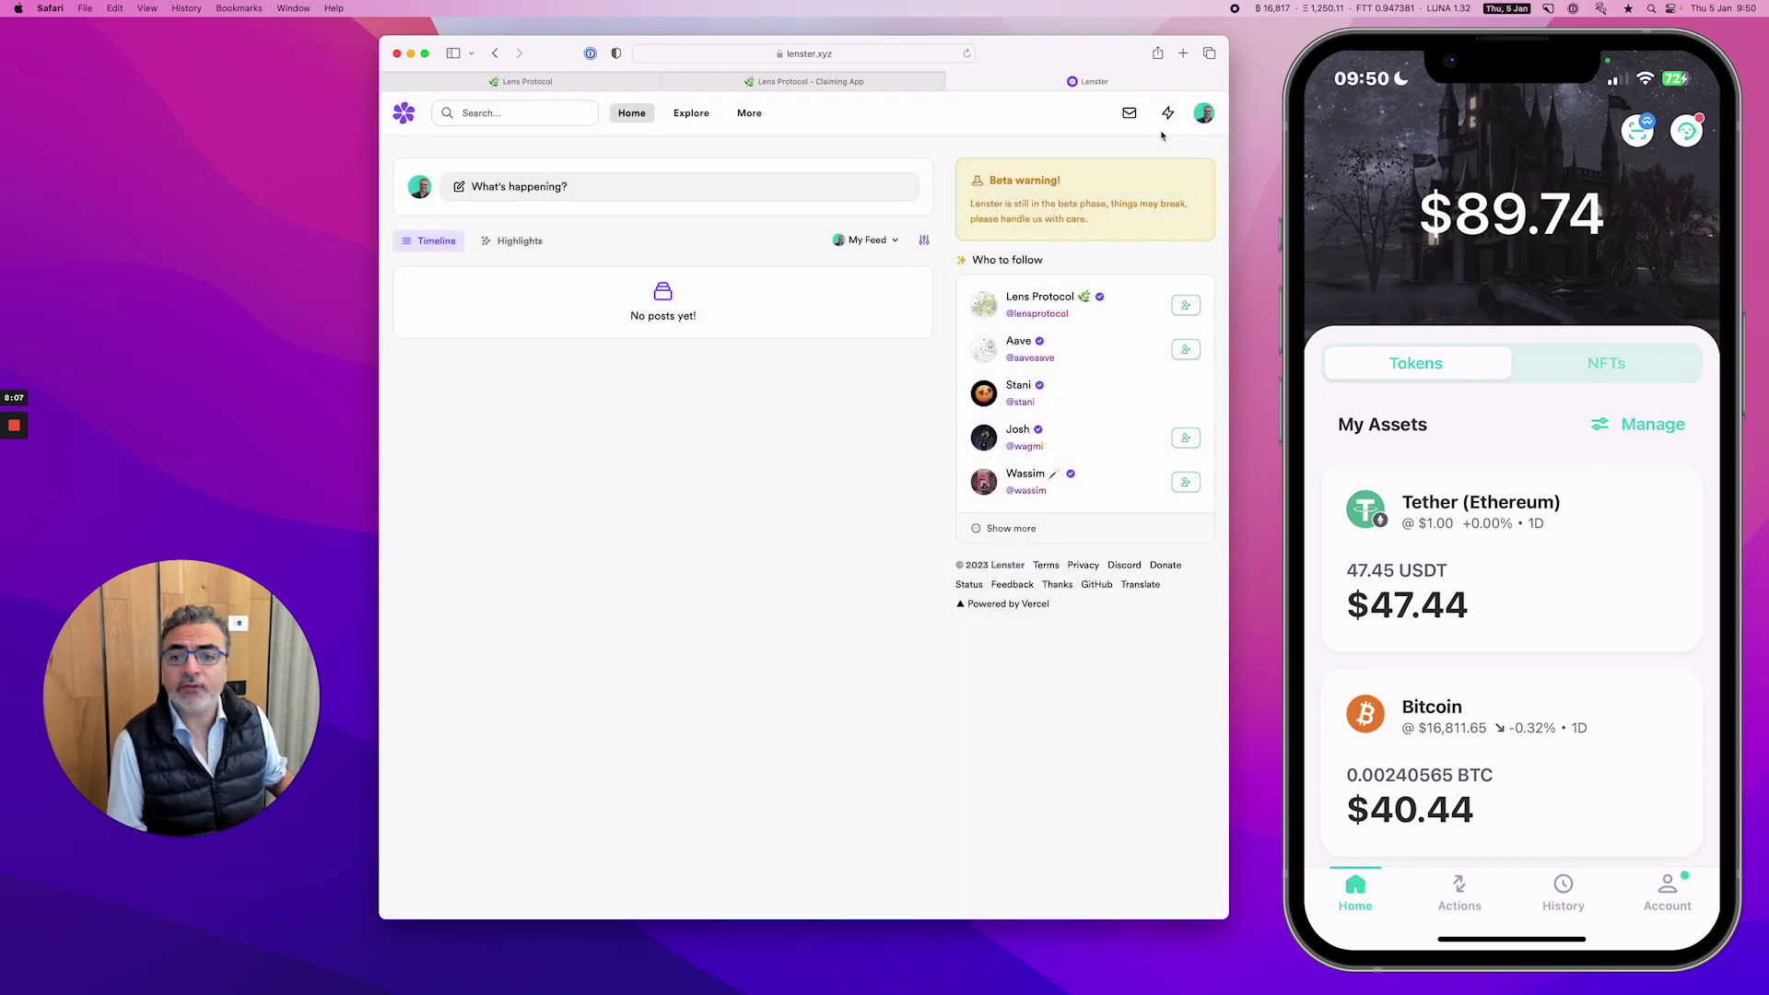
{"action": "left_click", "coordinate": [1202, 116]}
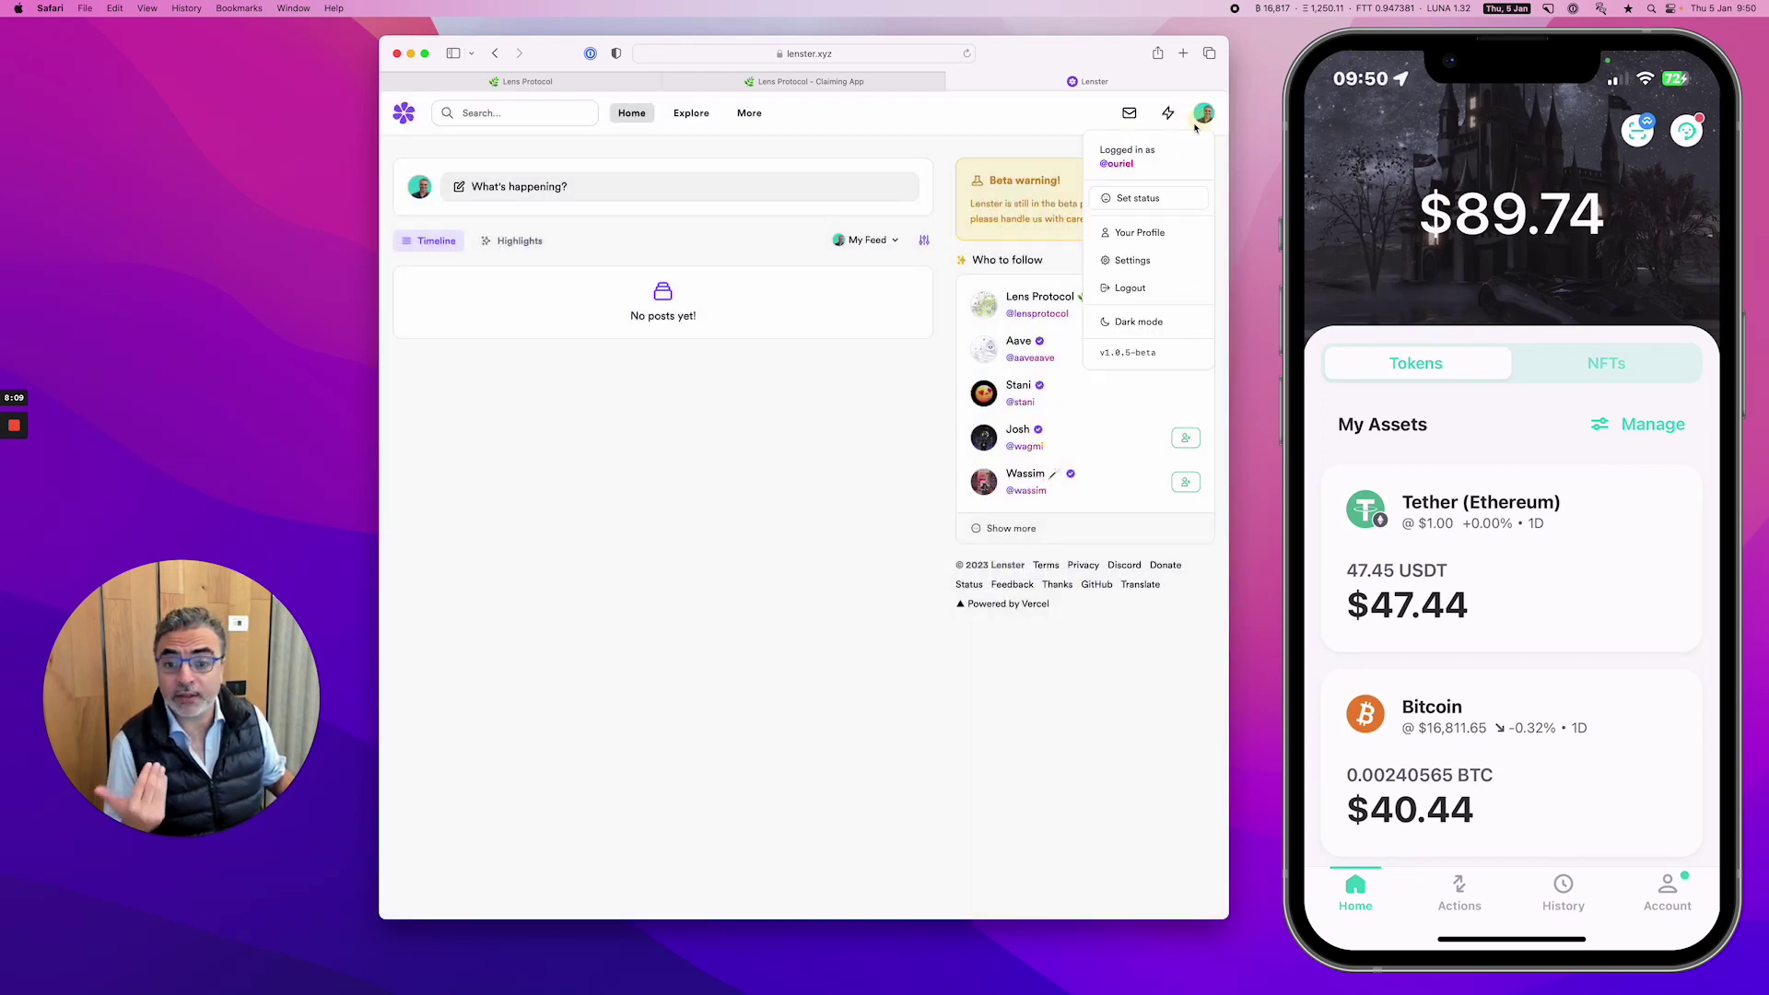
{"action": "left_click", "coordinate": [1140, 233]}
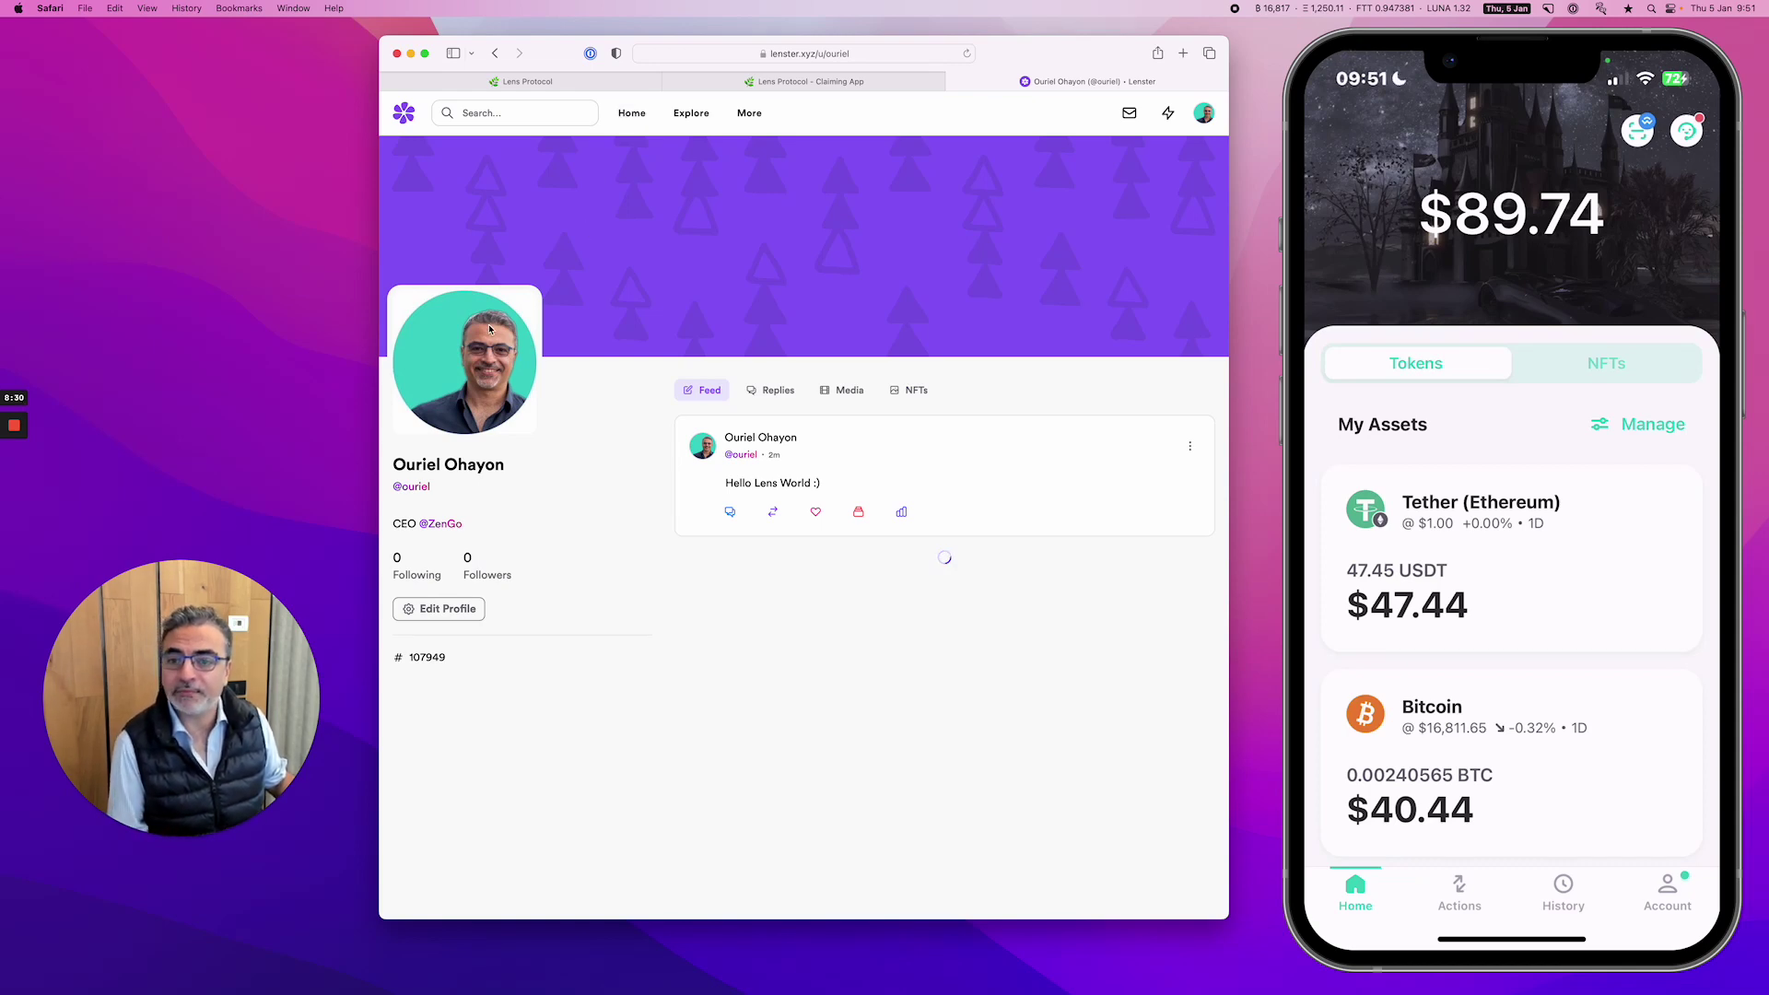
{"action": "mouse_move", "coordinate": [20, 415]}
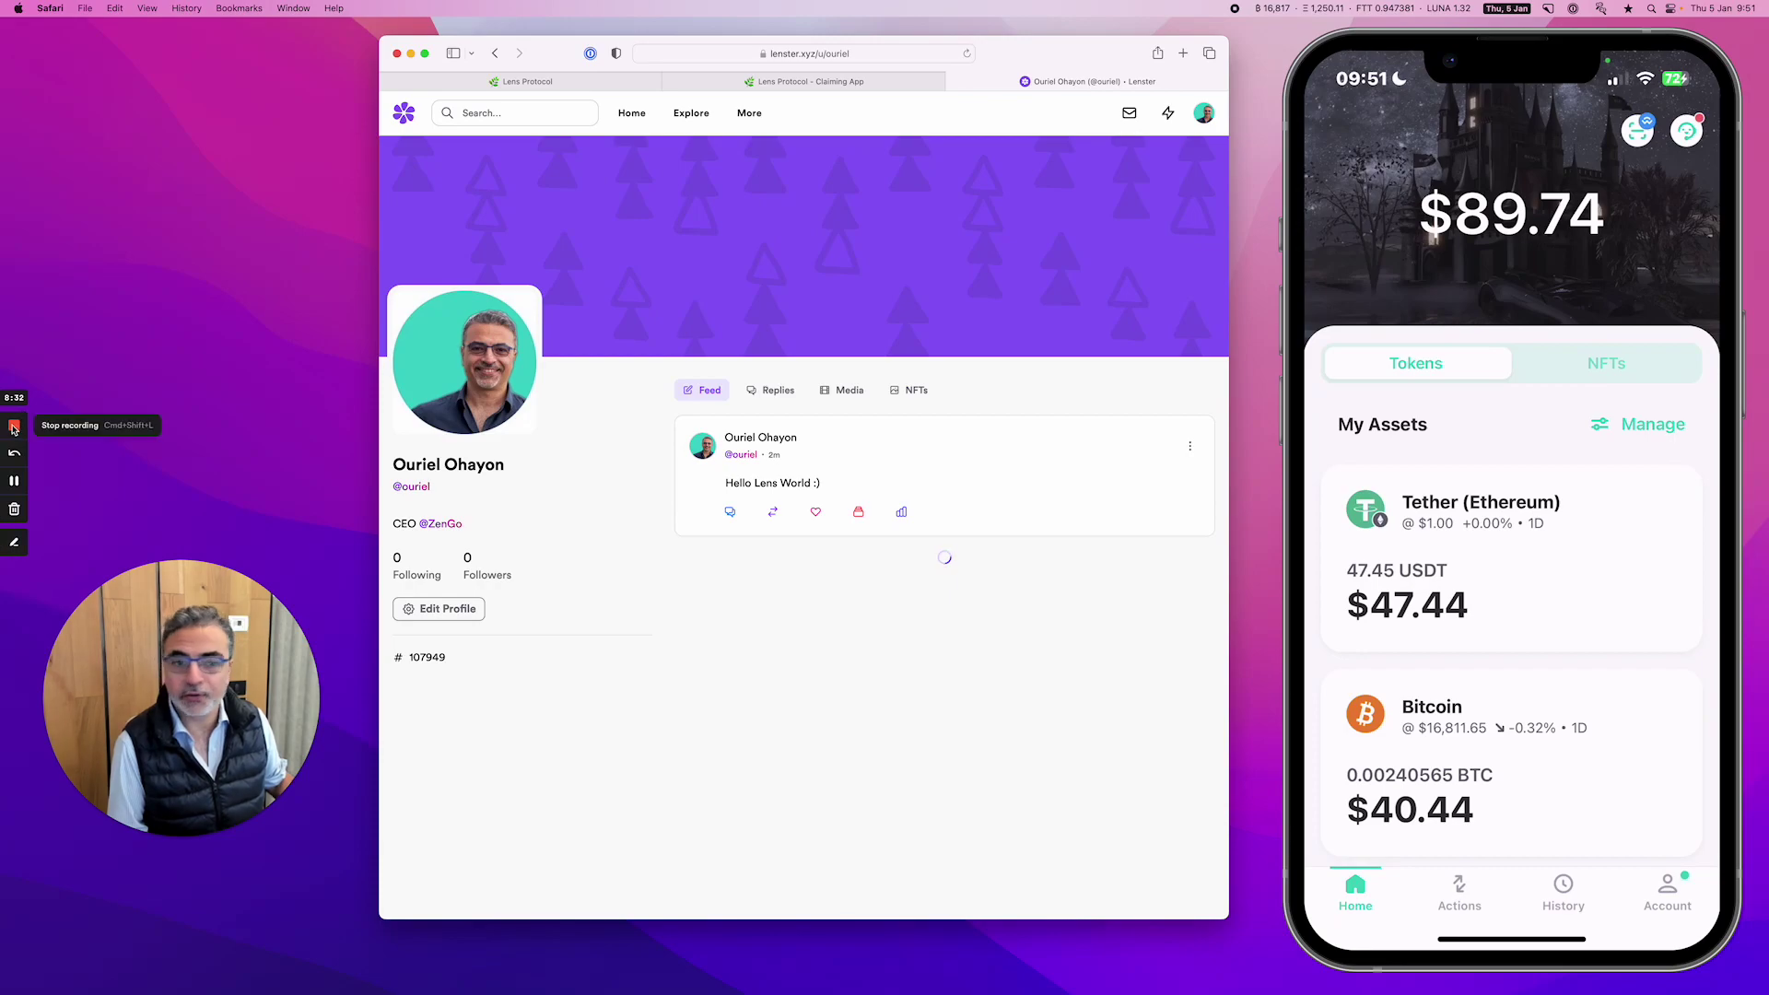